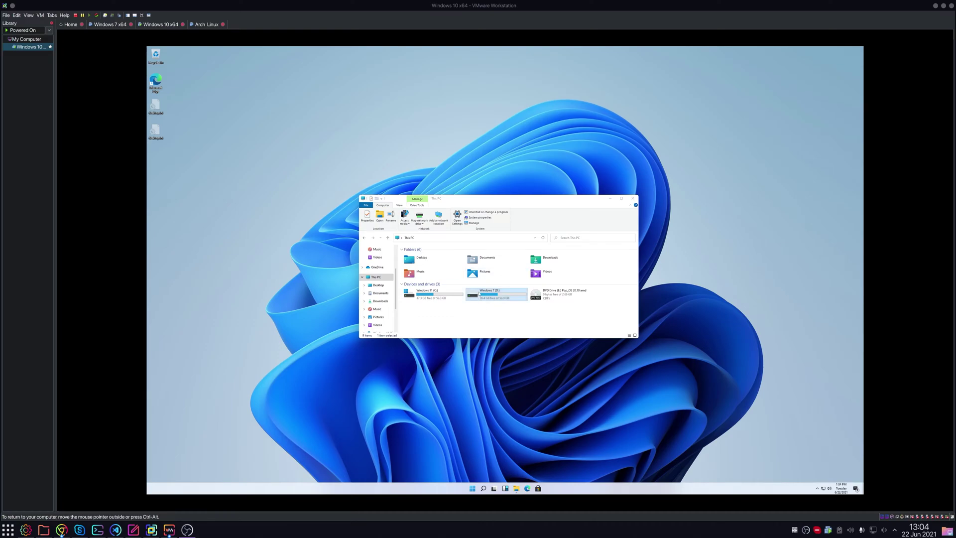
- Browse the guest's Windows 7 (D:), Windows 11 (C:) and DVD (E:) drives
double_click(479, 293)
scroll(498, 295, down, 2)
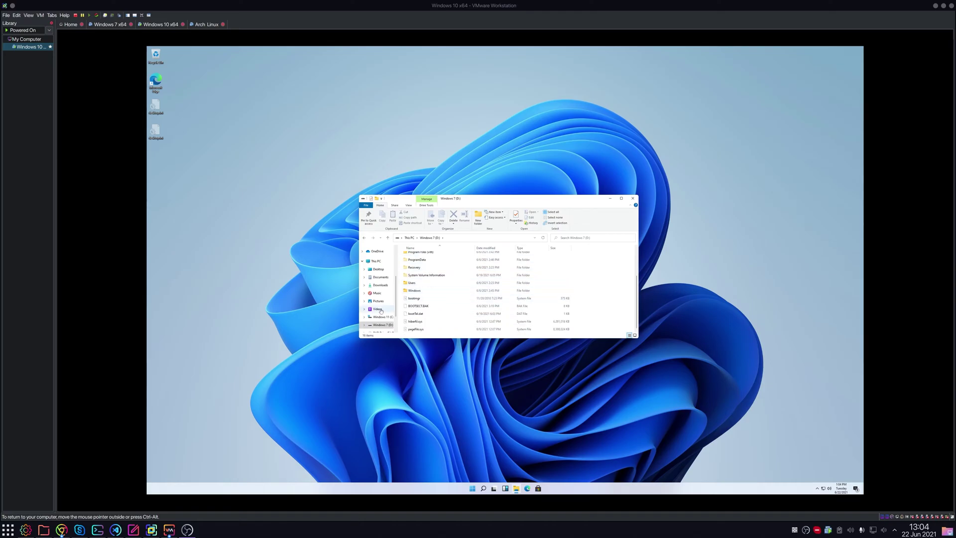
click(376, 261)
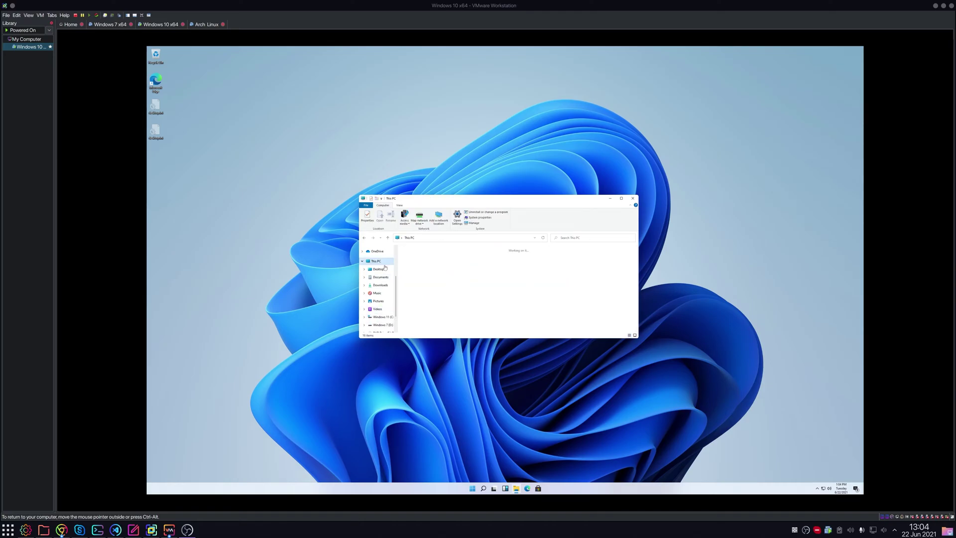
click(426, 295)
right_click(425, 295)
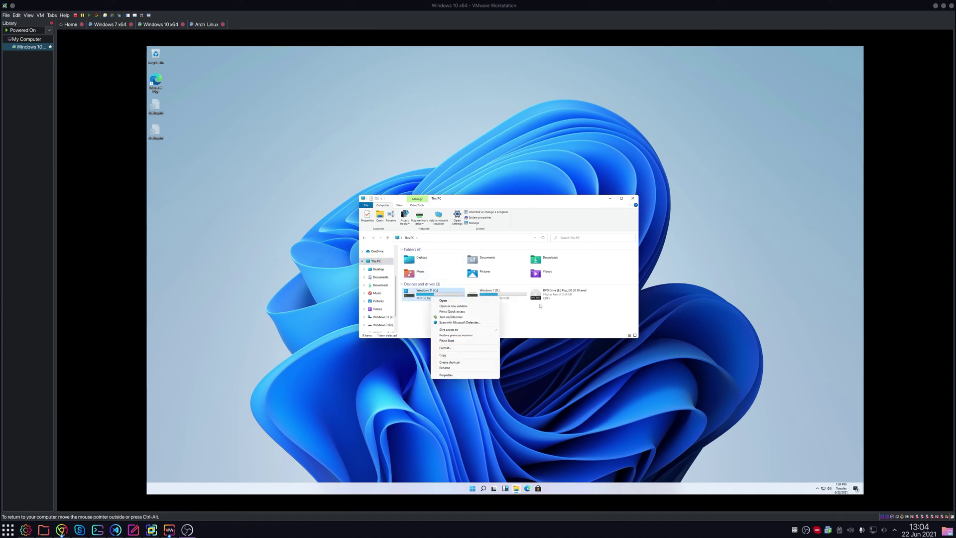
click(523, 299)
click(567, 296)
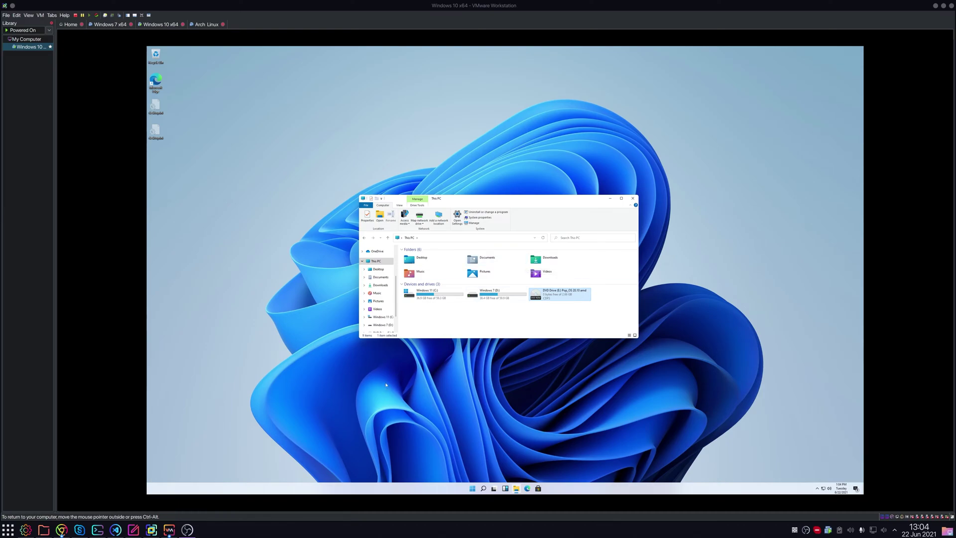
click(497, 291)
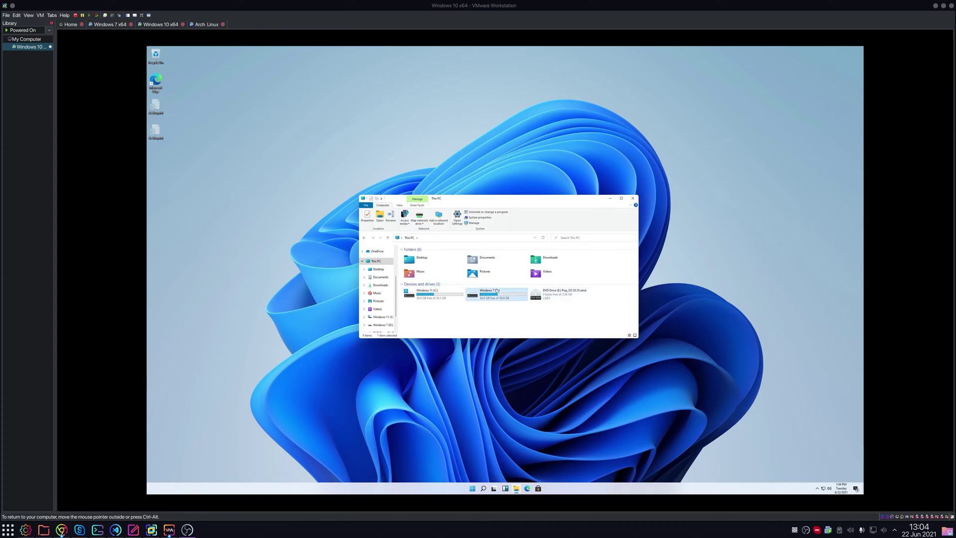
click(437, 296)
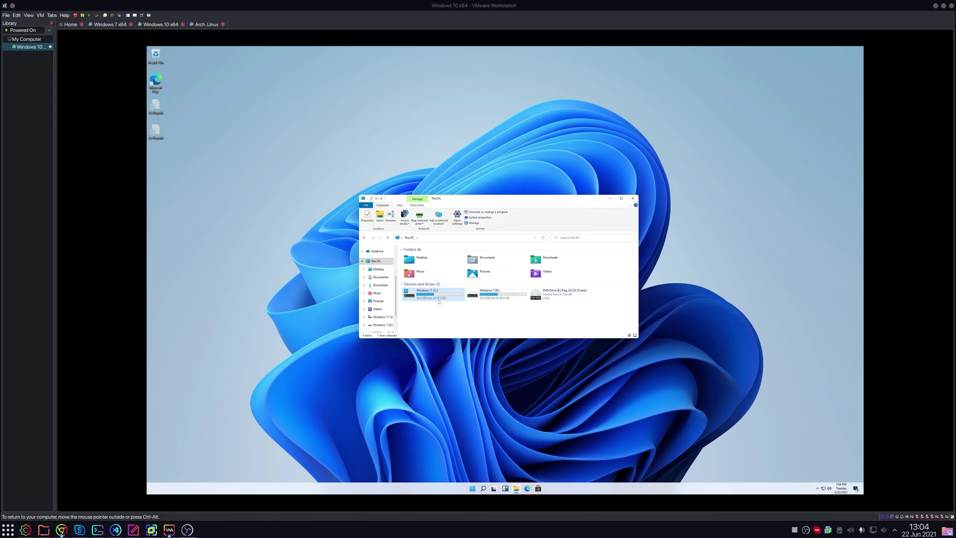
- Shut down the Windows guest from the Start menu's power options
click(472, 489)
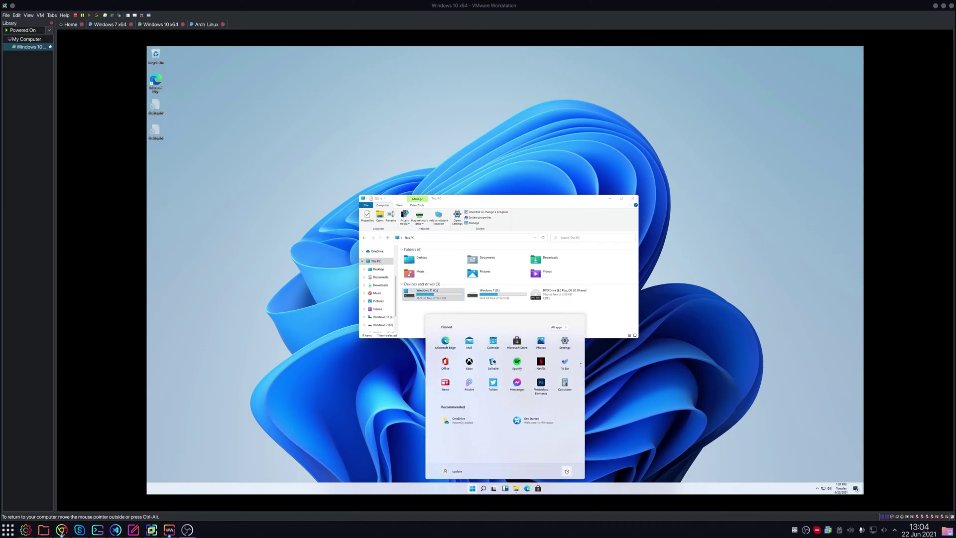
click(567, 471)
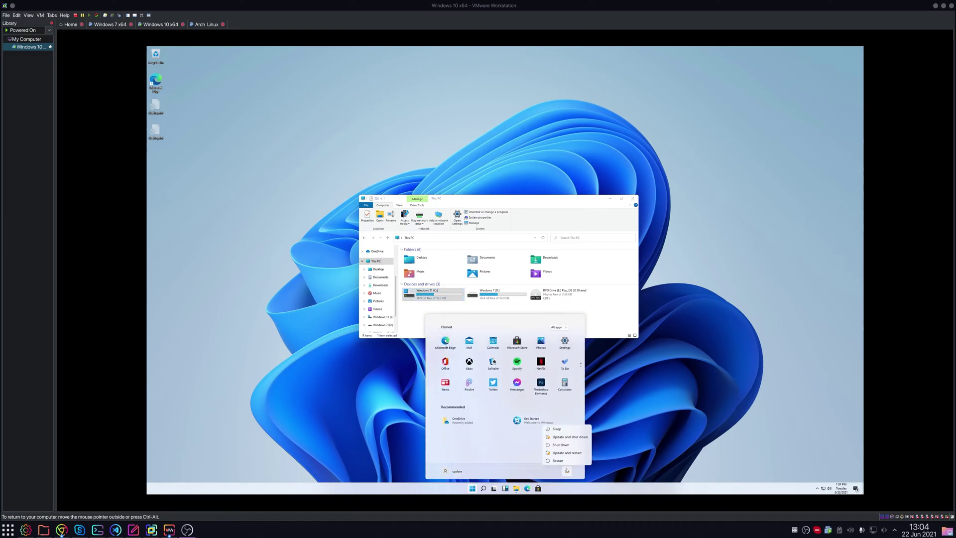
click(562, 445)
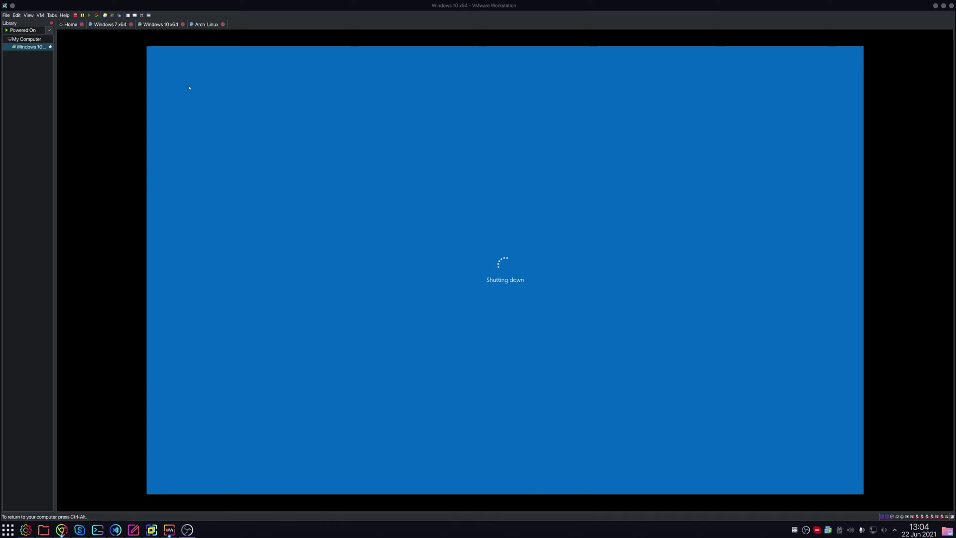
- Power the virtual machine on to firmware from the VM power menu
click(41, 15)
mouse_move(50, 23)
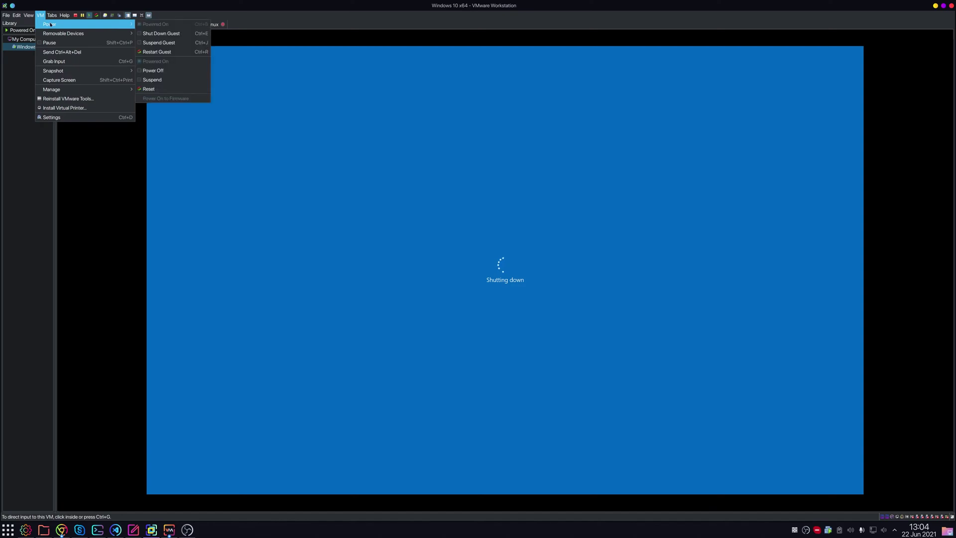
click(327, 157)
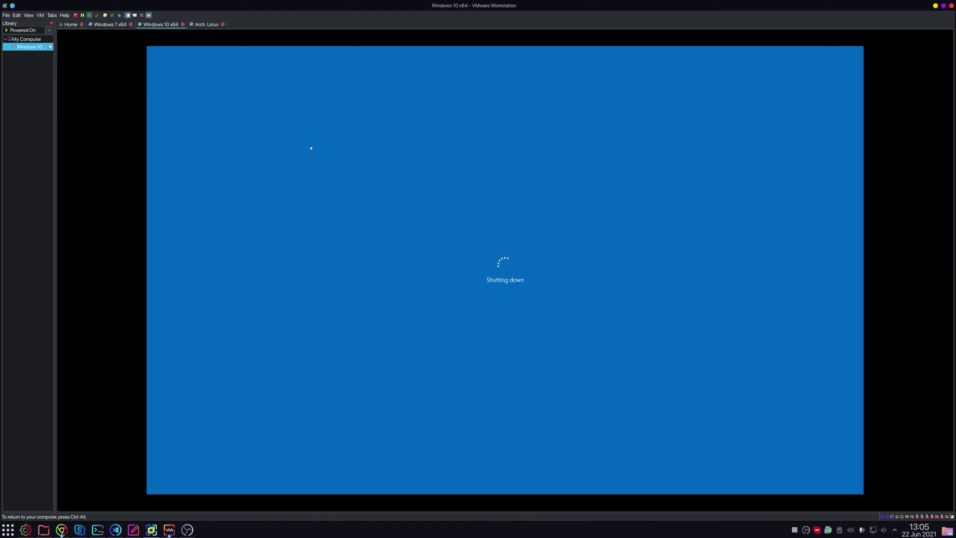
click(40, 15)
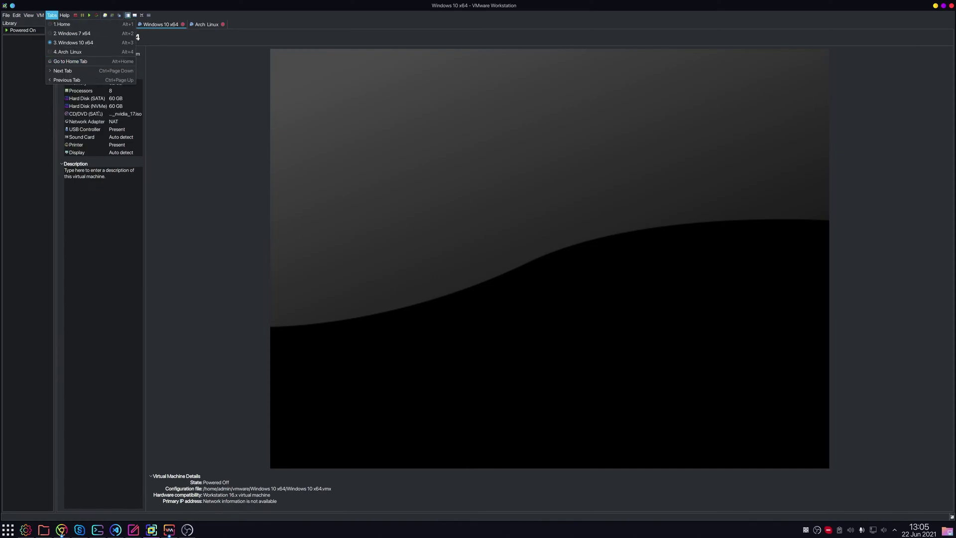
mouse_move(50, 24)
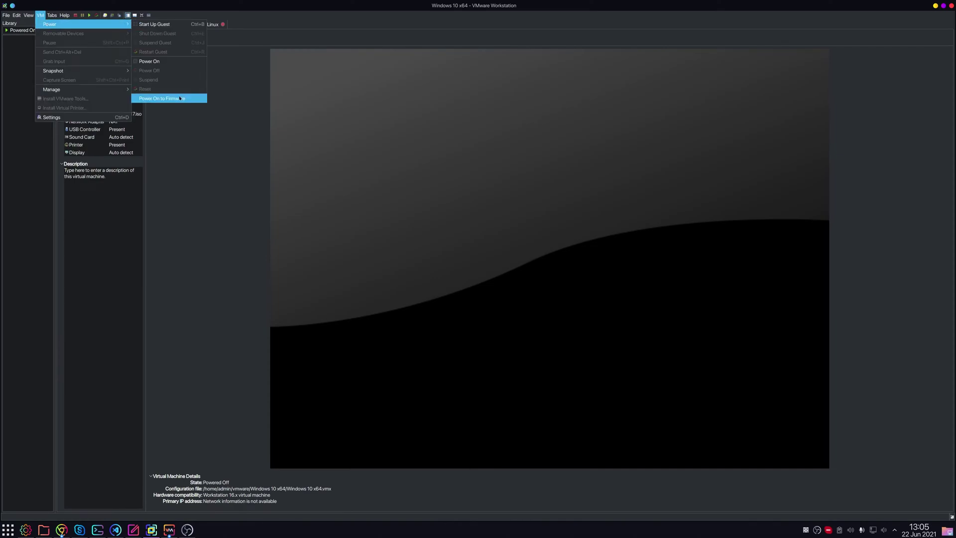
click(164, 98)
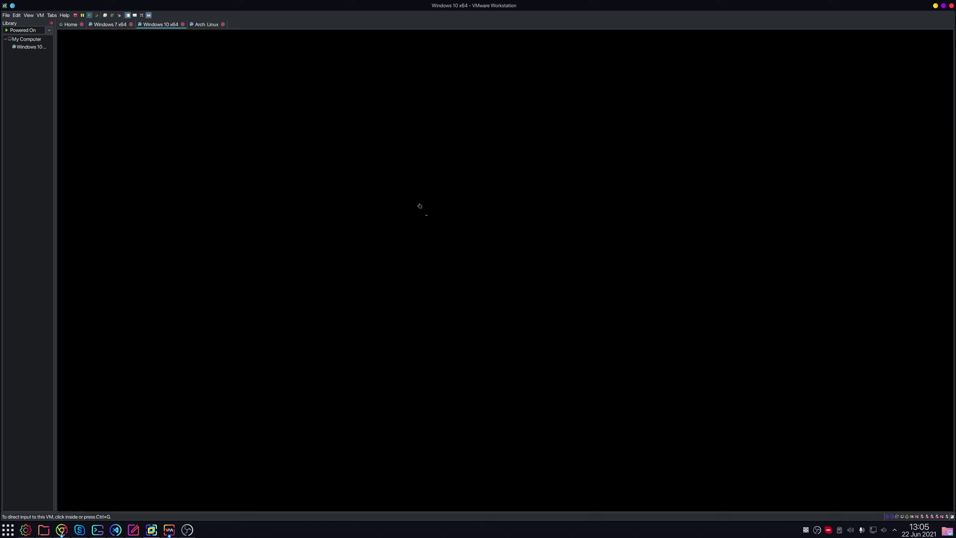
- Boot the EFI SATA CDROM entry into the Pop!_OS live session, then release input with Ctrl+Alt
click(454, 172)
key(Down)
key(Down)
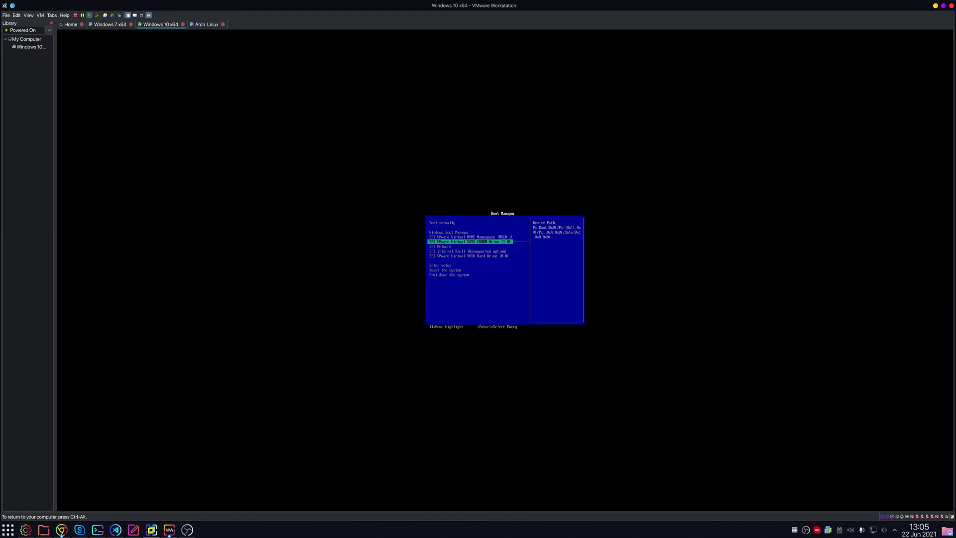
key(Return)
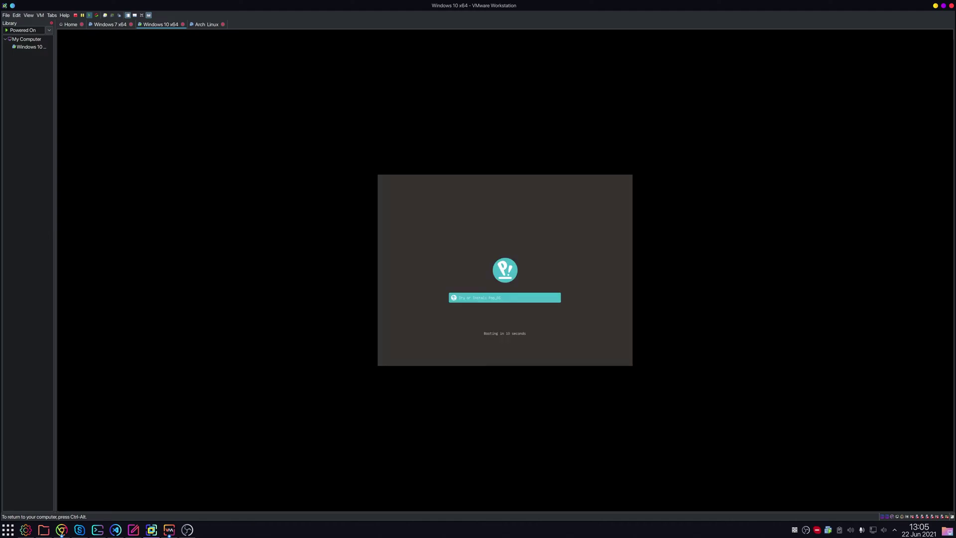
key(Return)
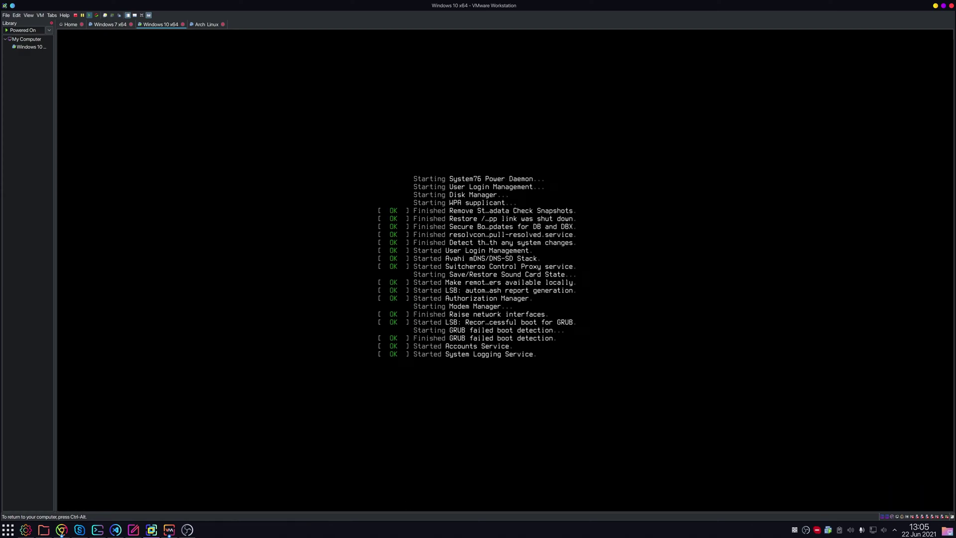
key(ctrl+alt)
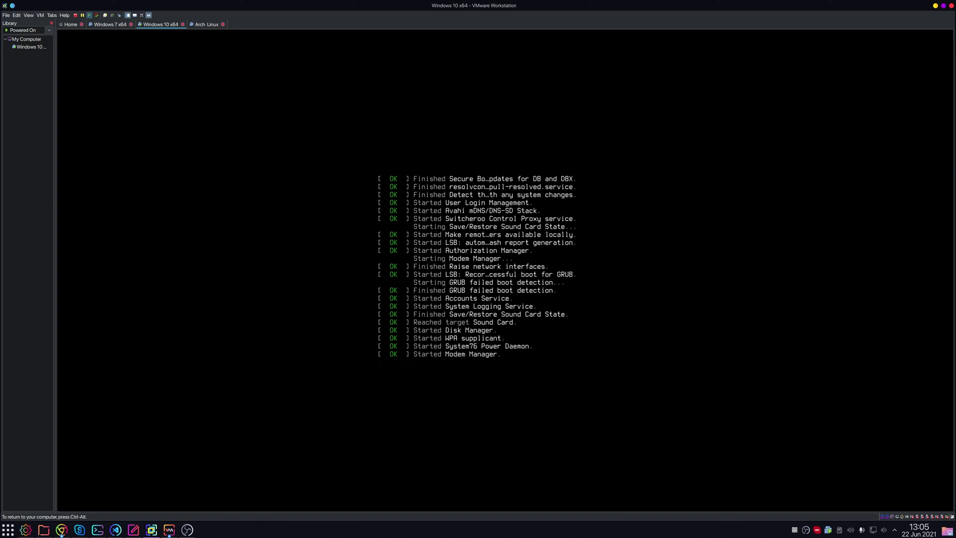
click(65, 15)
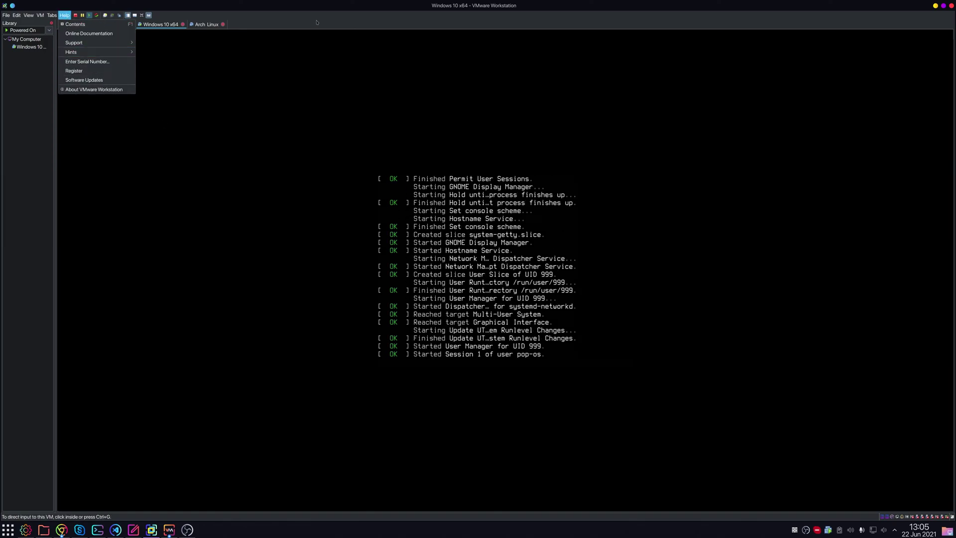
click(345, 19)
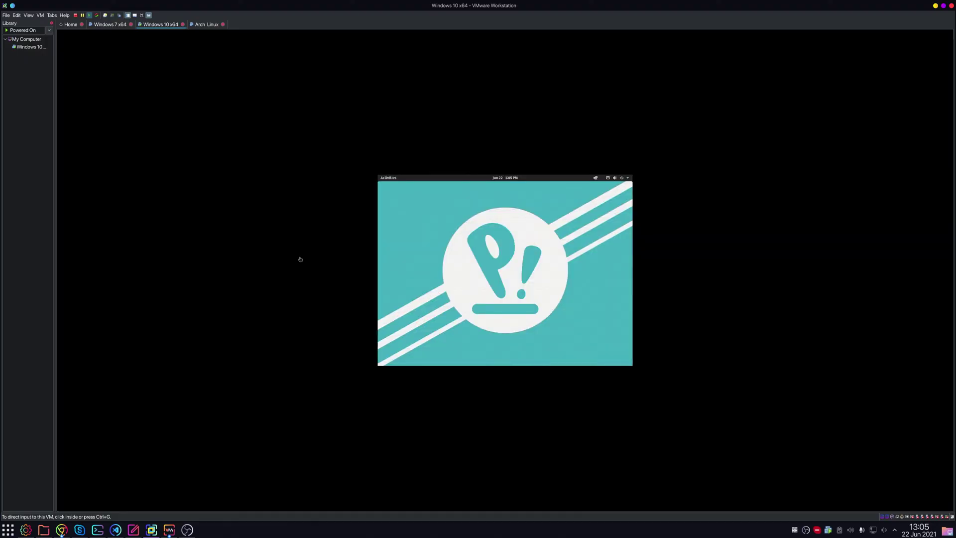
- Set the display to 2560 × 1600 at 200% scale, keep the changes, and close Settings
right_click(451, 262)
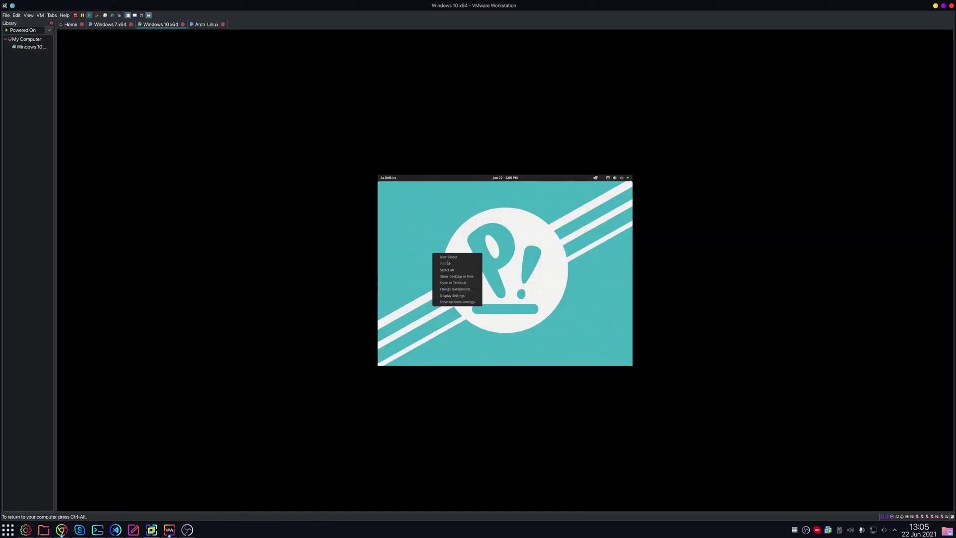
key(Up)
key(Up)
key(Return)
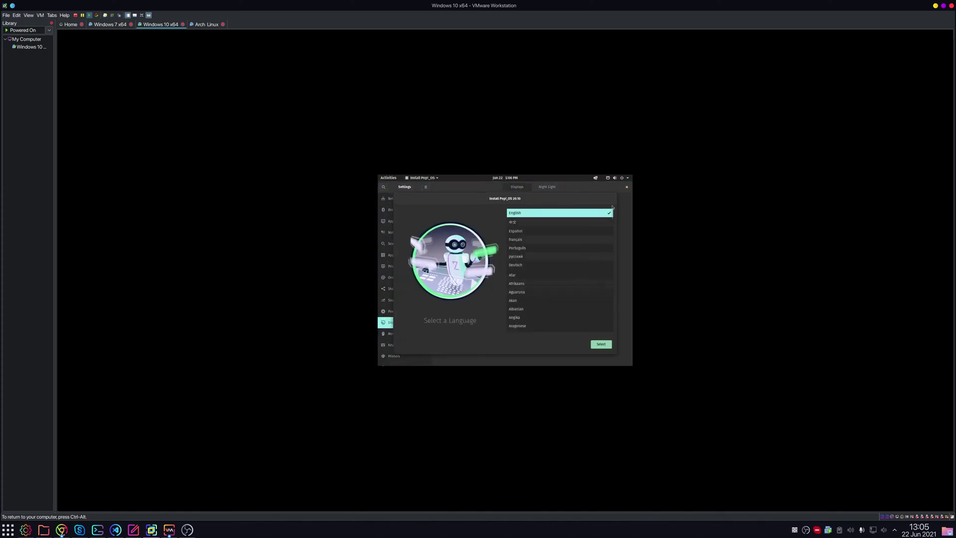
click(591, 228)
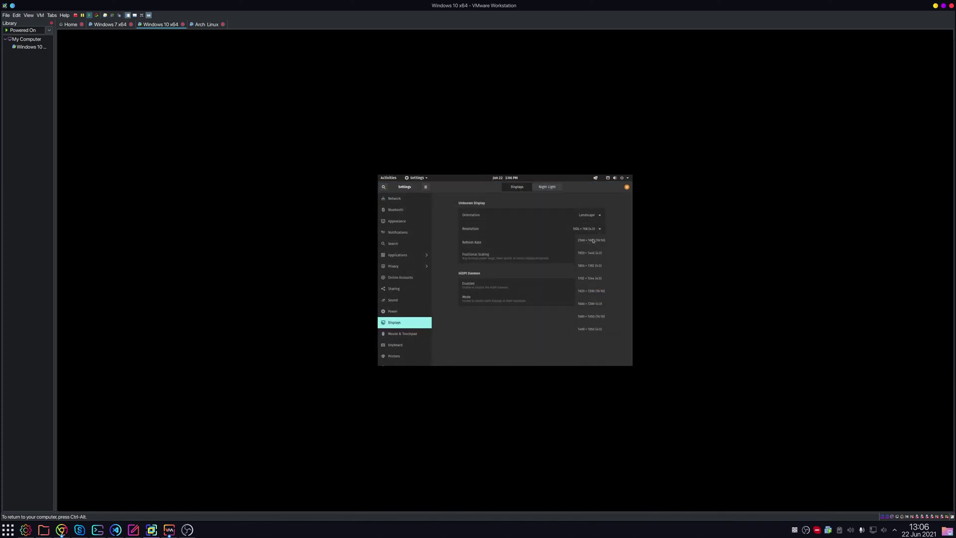
click(598, 239)
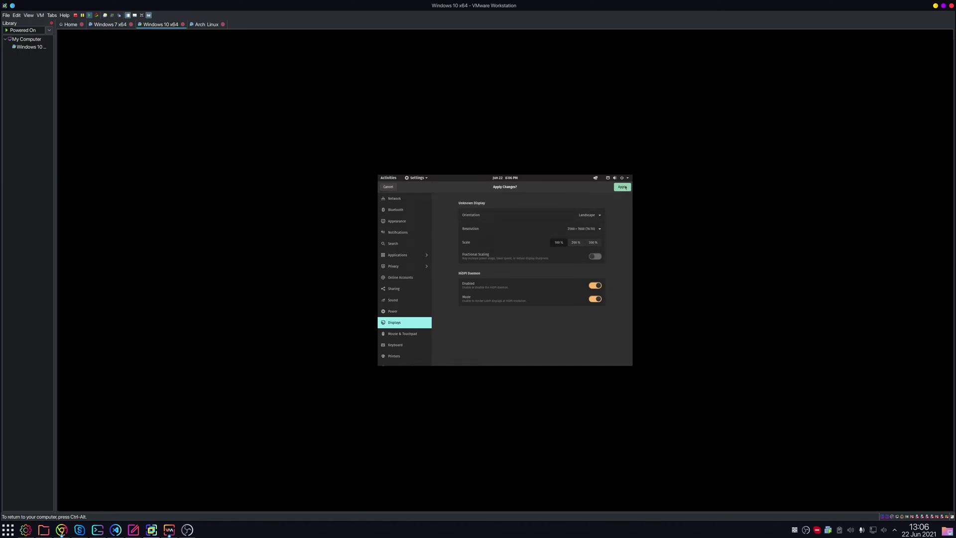
click(626, 188)
click(529, 287)
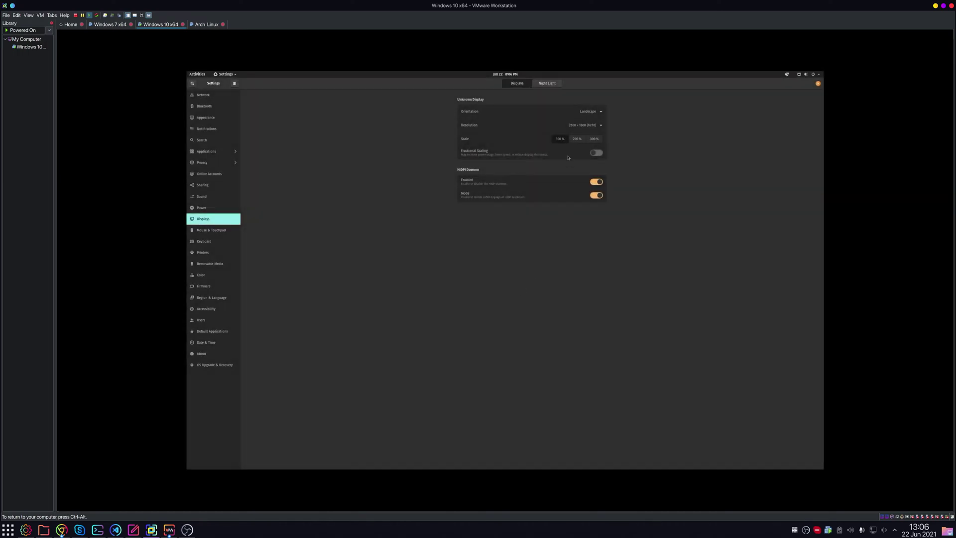
click(577, 138)
click(814, 82)
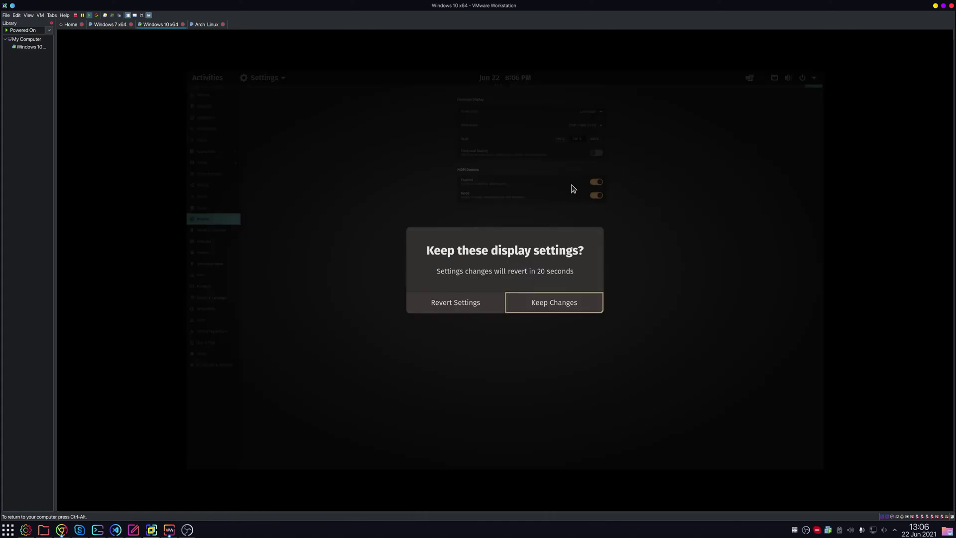
click(555, 304)
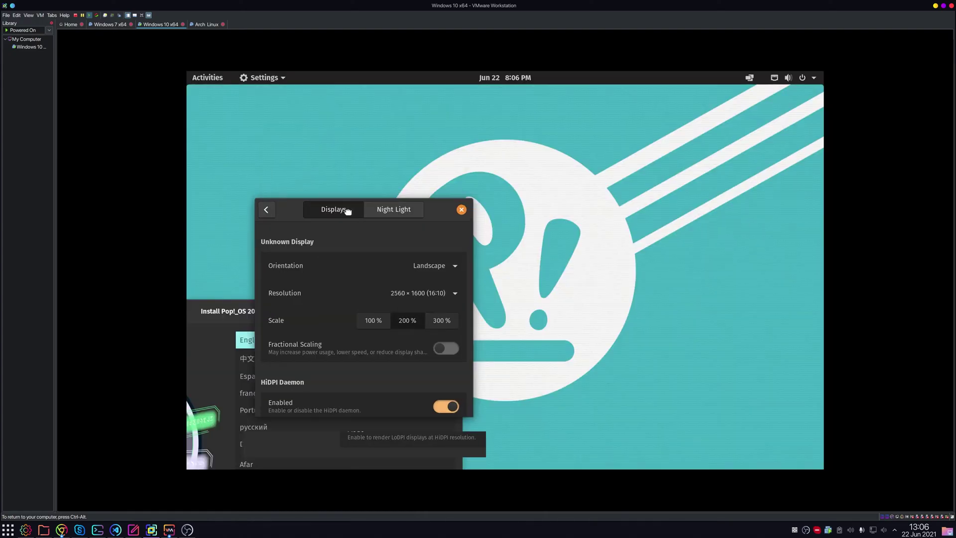
click(461, 209)
click(207, 77)
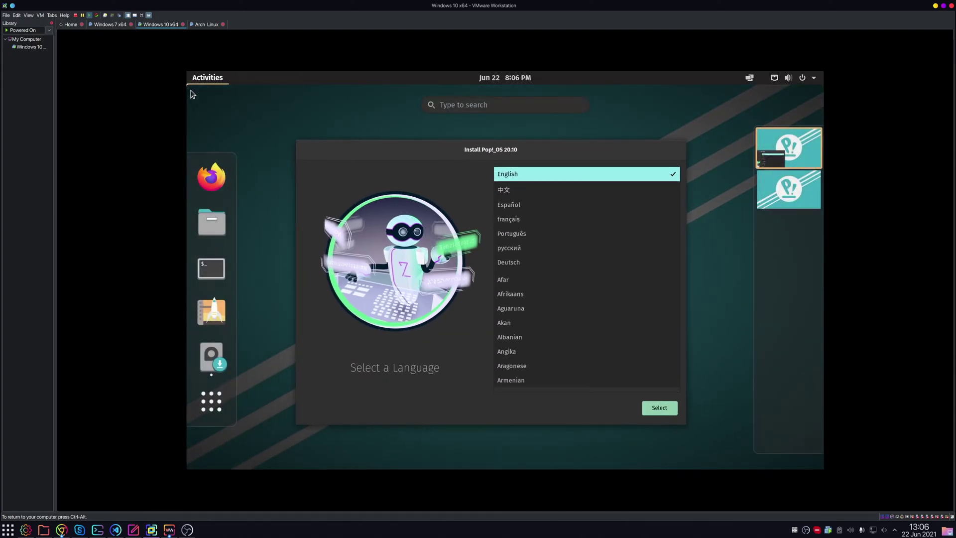
- In Files, open Other Locations and check the Windows 7 and Windows 11 drives
click(210, 224)
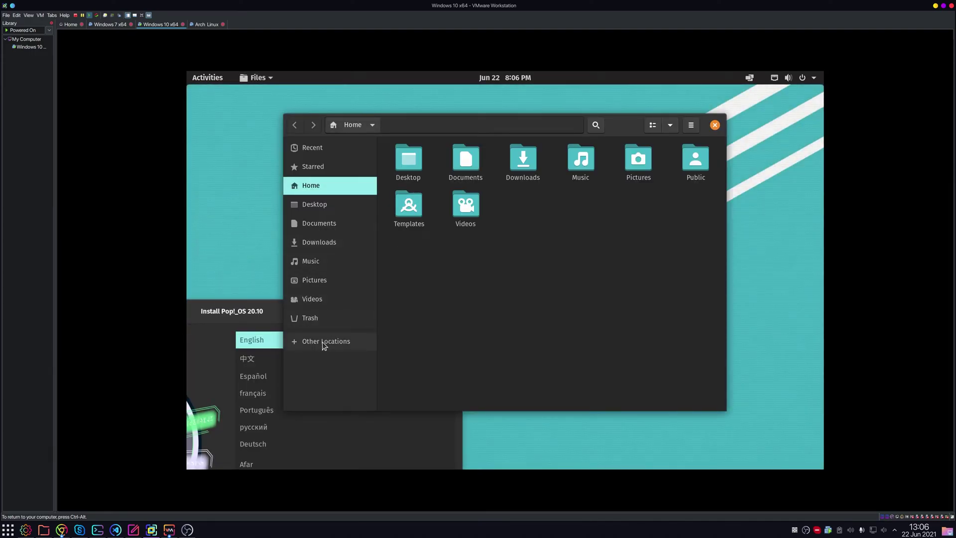
click(325, 346)
click(450, 197)
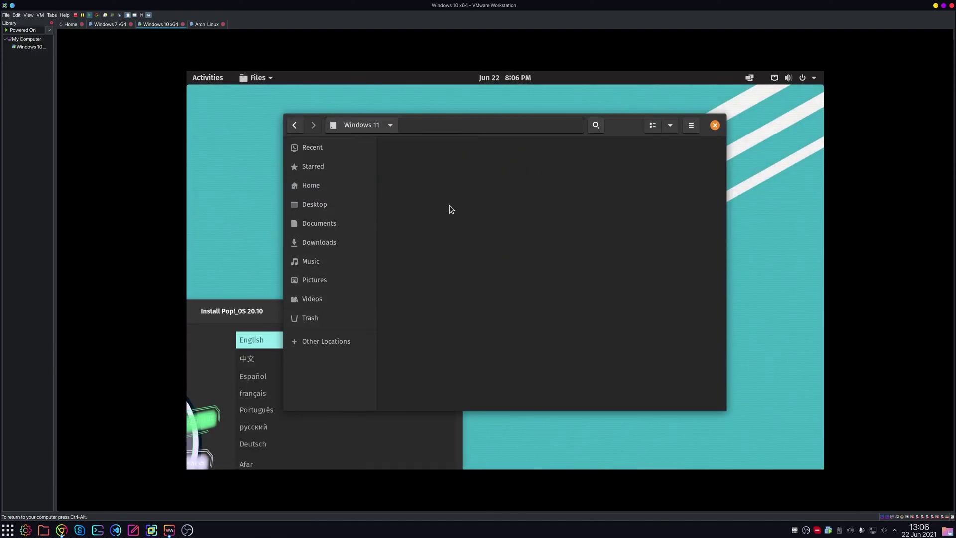
key(alt+Left)
click(427, 213)
key(alt+Left)
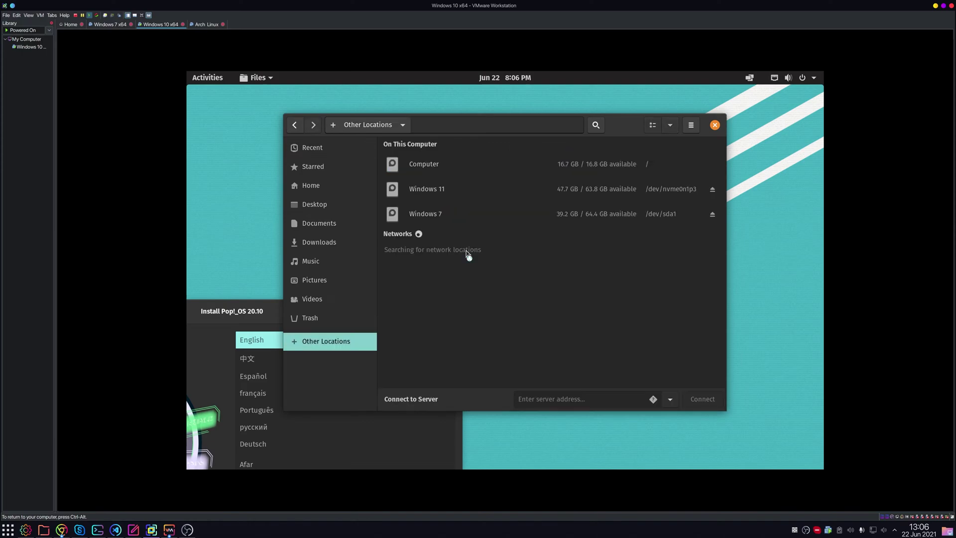
click(437, 193)
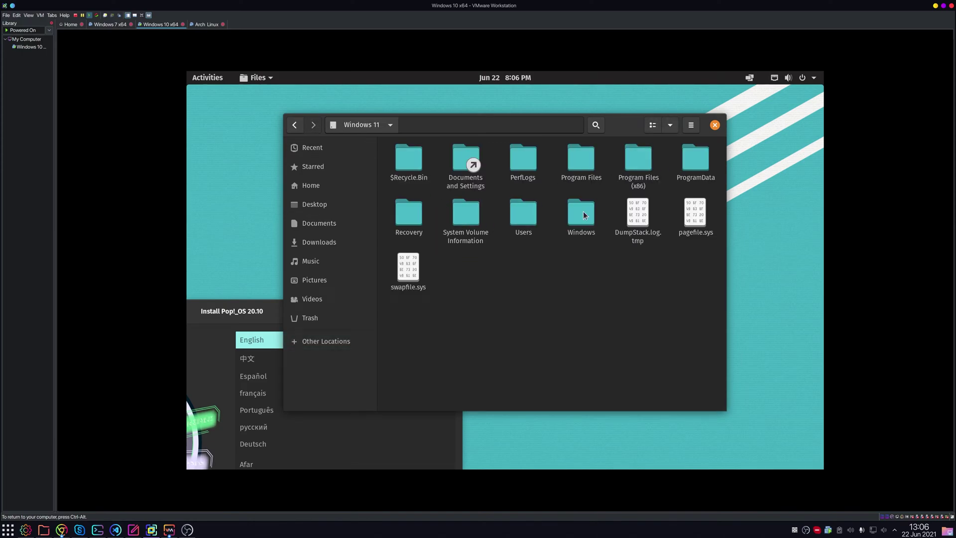
- Rename the Windows 11 drive's Windows folder to Windows11
right_click(581, 225)
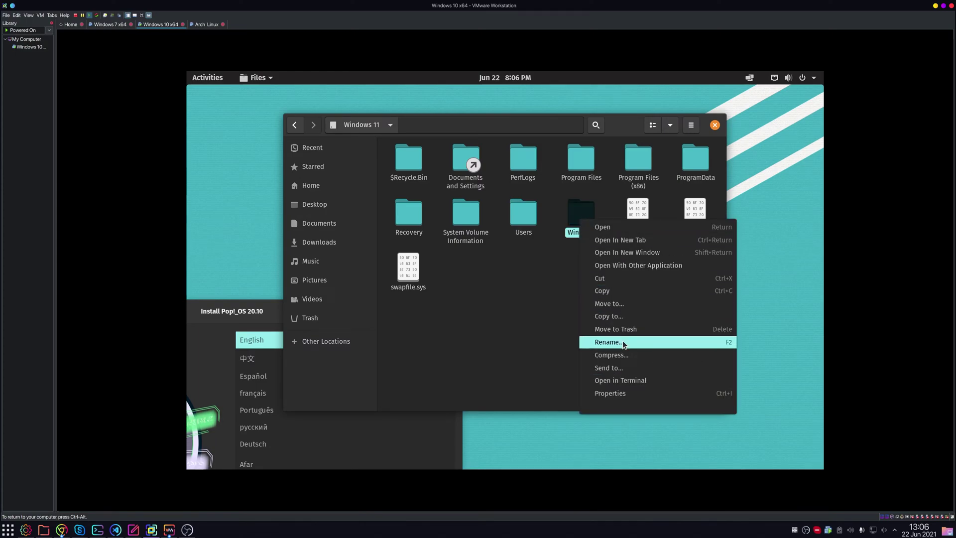
click(609, 341)
key(End)
text(11)
key(Return)
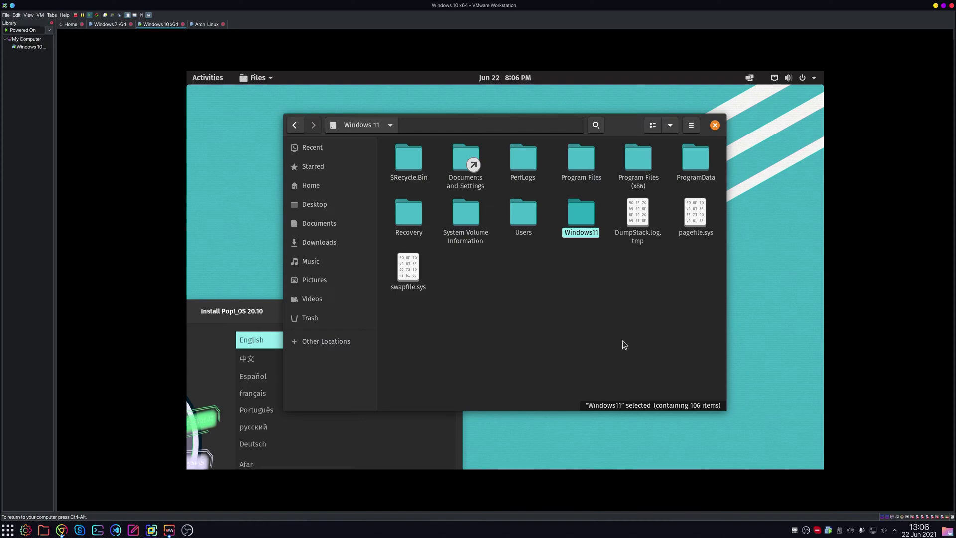
- Copy the Windows folder from the Windows 7 drive
click(326, 348)
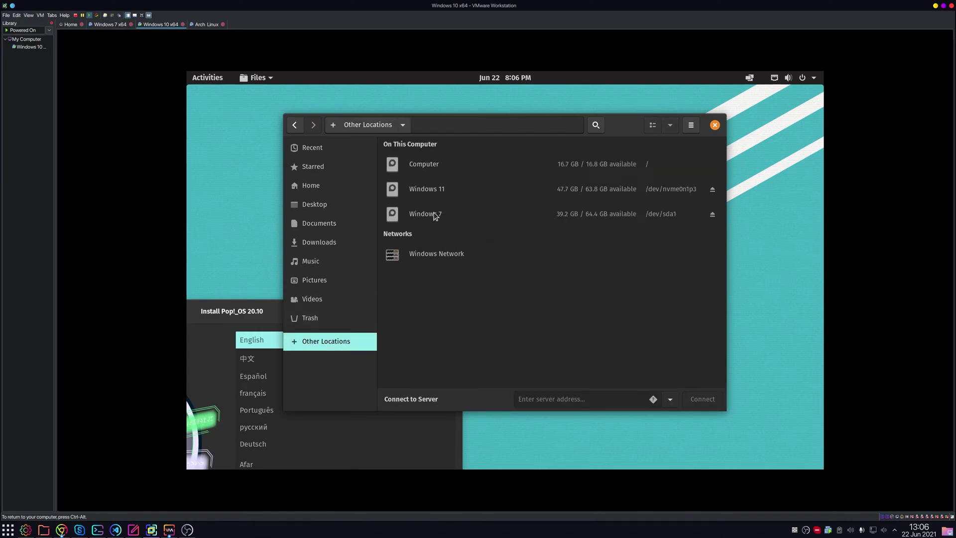
click(437, 215)
right_click(638, 214)
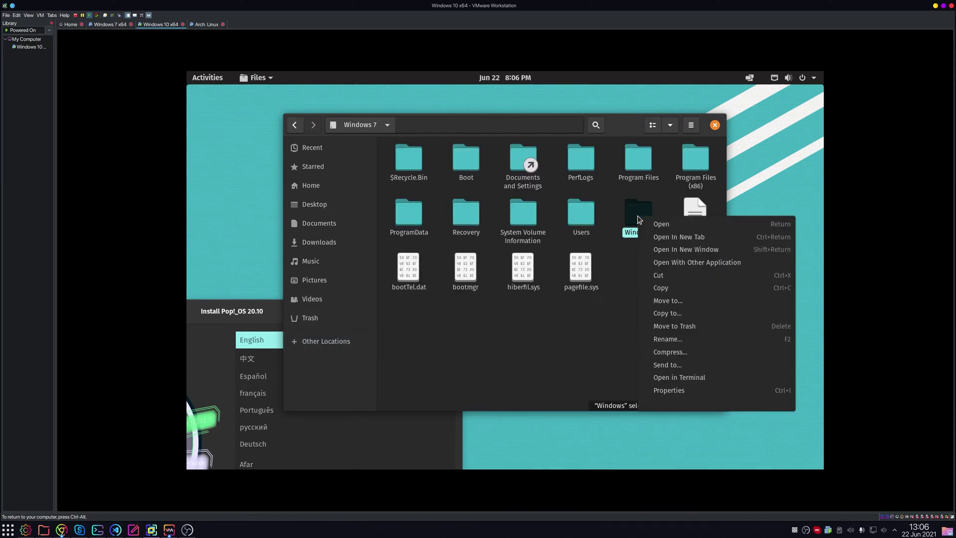
click(665, 288)
- Paste it into the Windows 11 drive root, skipping all files that cannot be copied
click(327, 342)
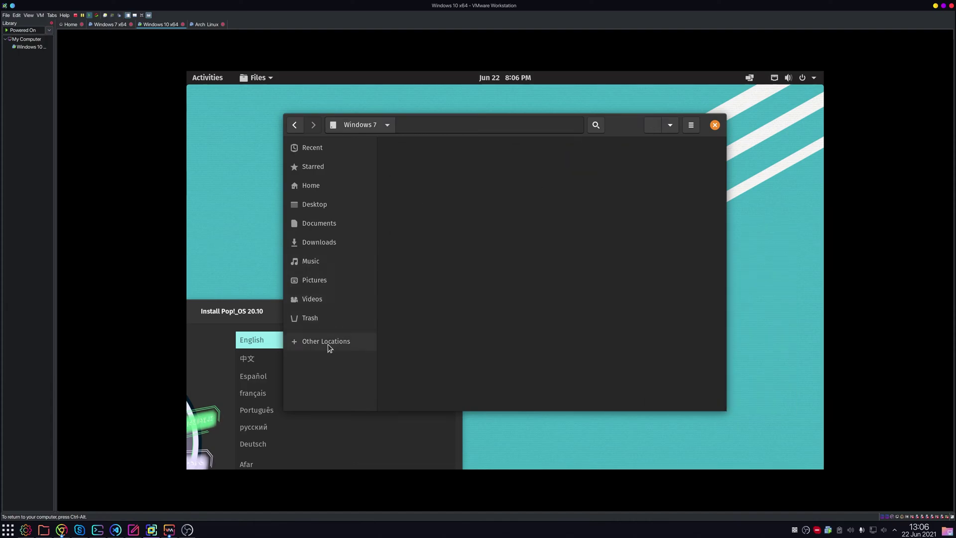
click(427, 193)
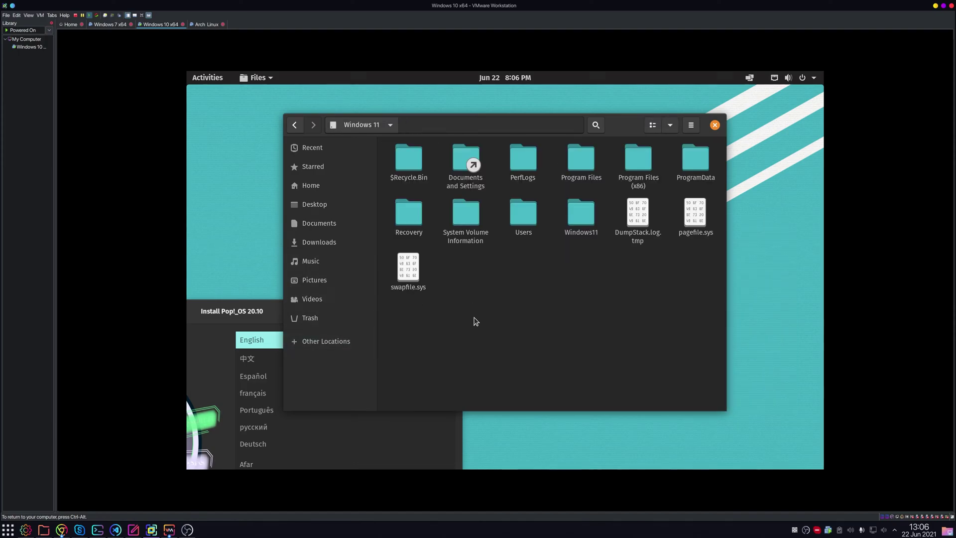
right_click(476, 321)
click(512, 354)
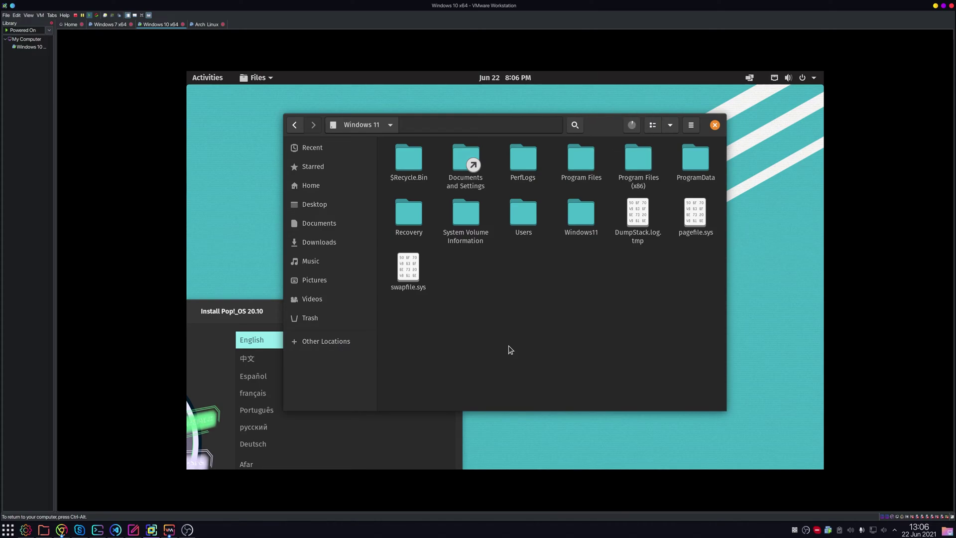
click(633, 124)
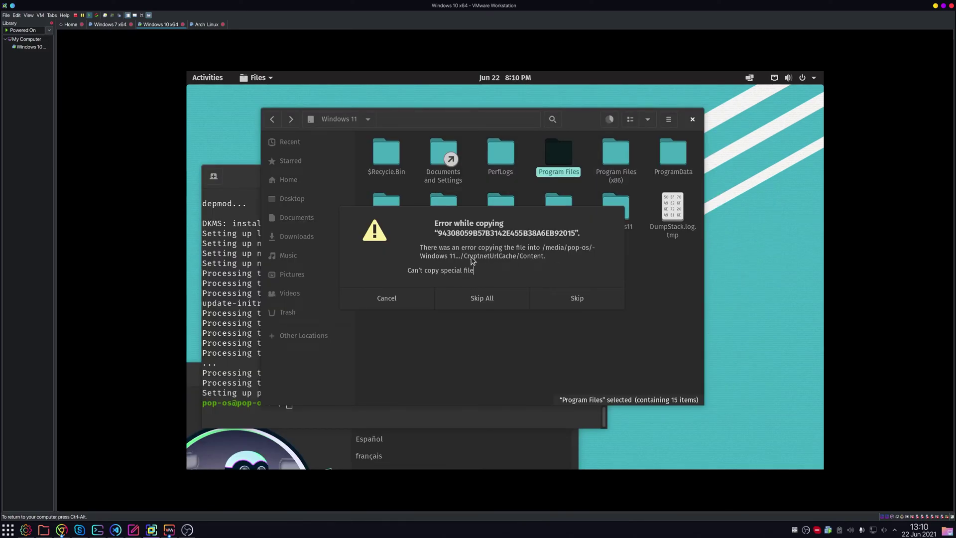
click(504, 302)
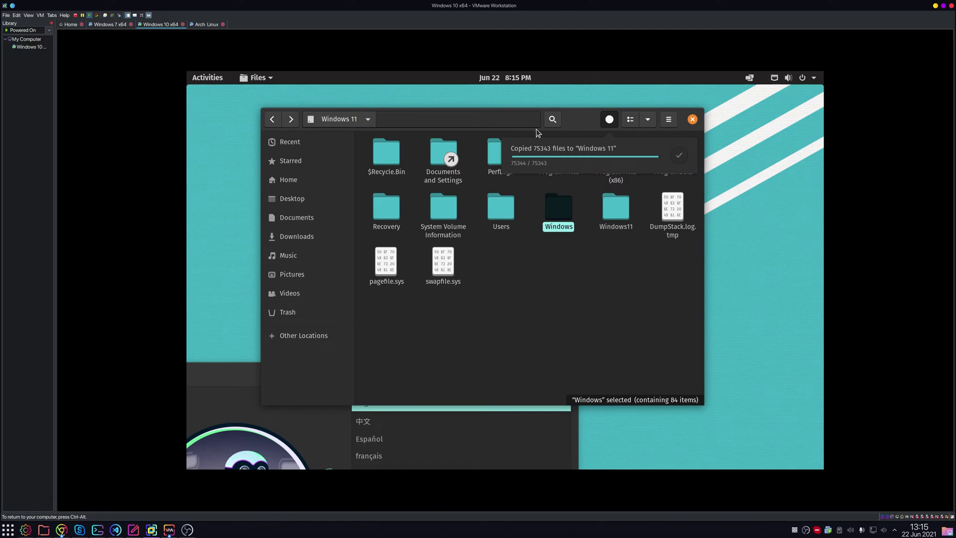
drag(538, 132, 523, 165)
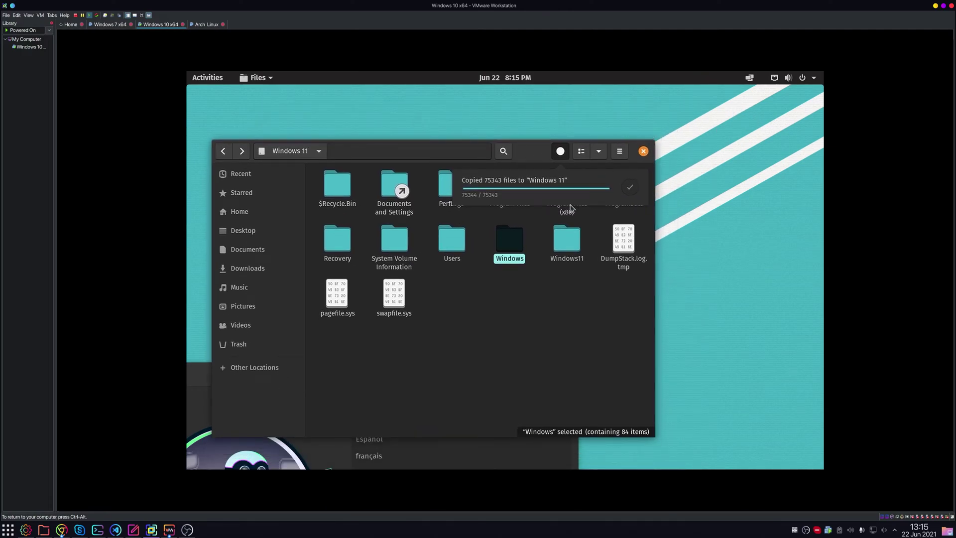
- Restart the Pop!_OS live session from the top-bar system menu
click(795, 78)
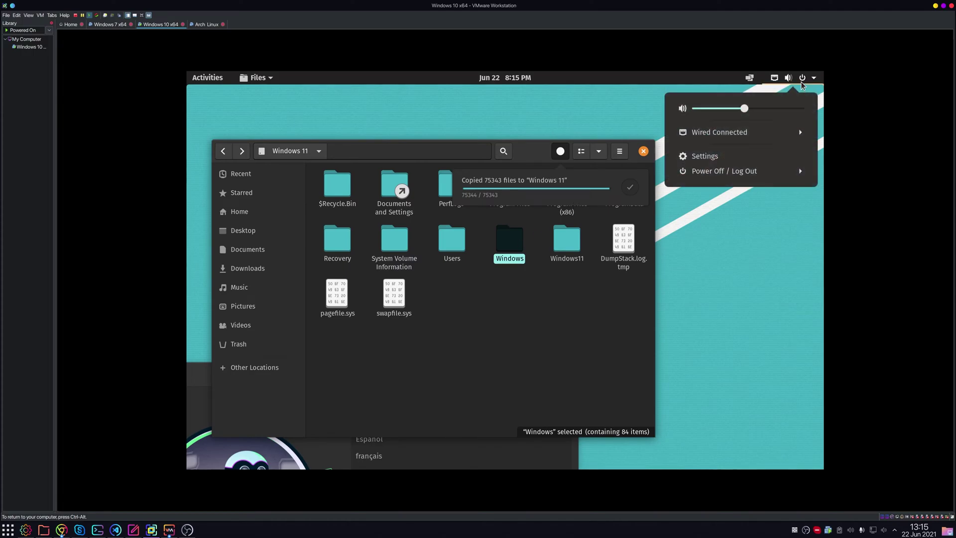
click(793, 171)
click(751, 205)
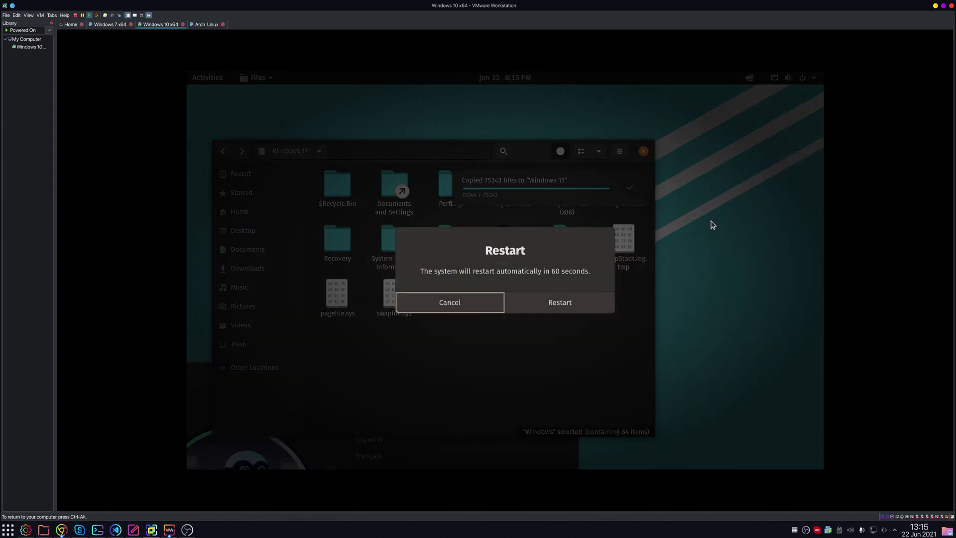
click(574, 307)
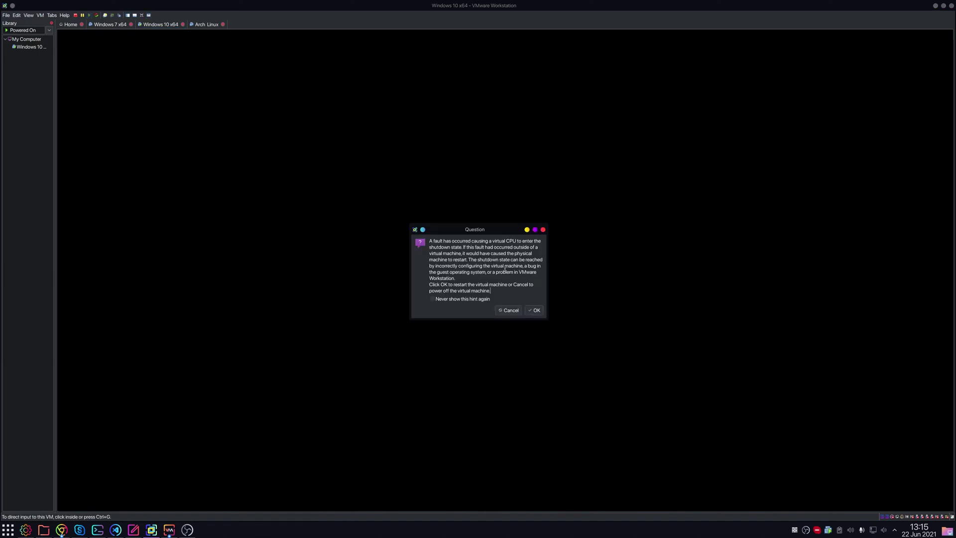
- Restart the faulted VM, dismiss the fault question, and bring it up from the VM power menu
click(535, 311)
drag(462, 246, 512, 248)
key(Escape)
click(40, 15)
click(41, 15)
click(40, 15)
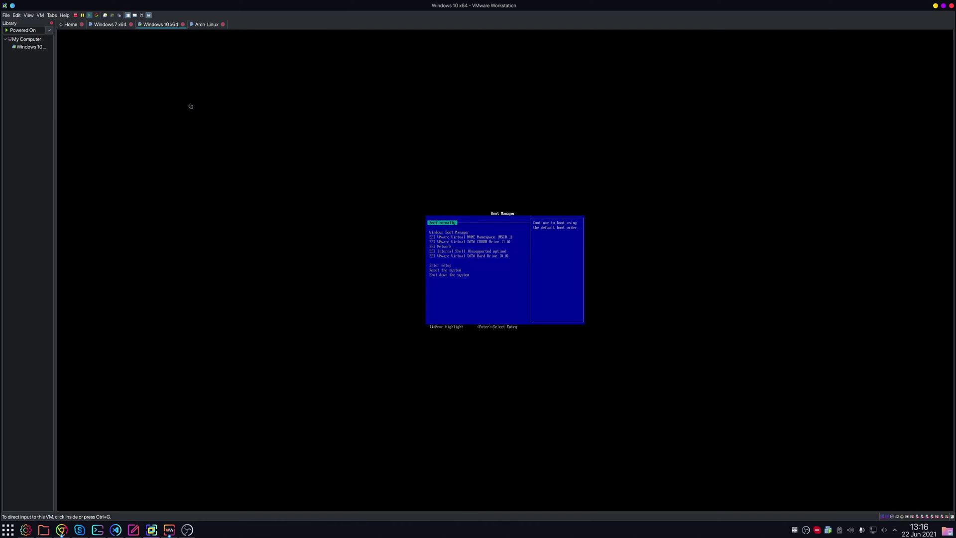
- Choose the EFI SATA CDROM boot entry and accept the boot-from-CD prompt
click(463, 174)
key(Down)
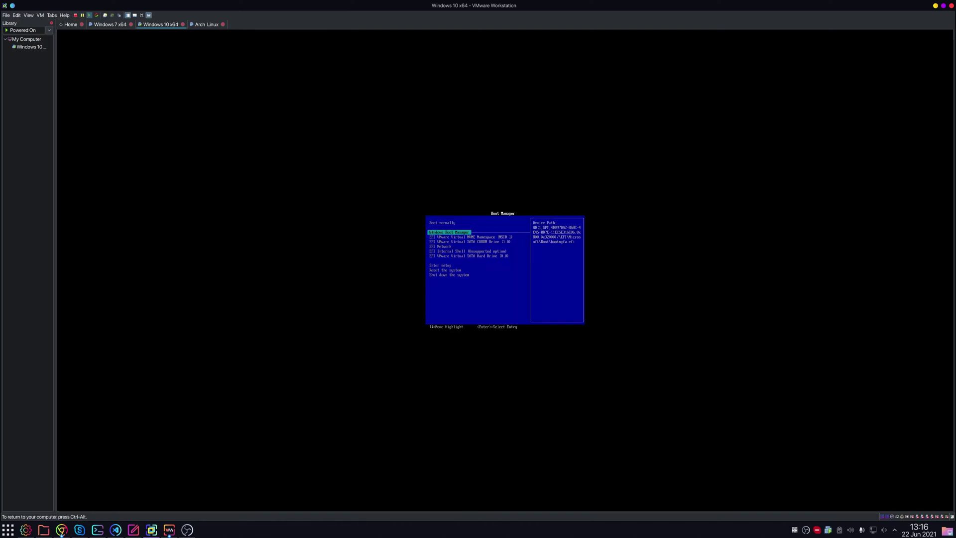
key(Down)
key(Down)
key(Return)
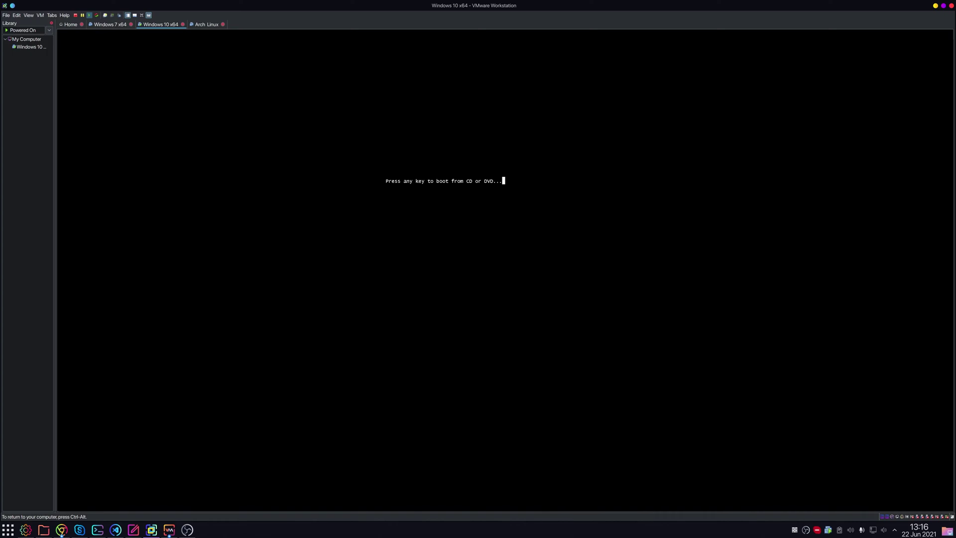
key(Return)
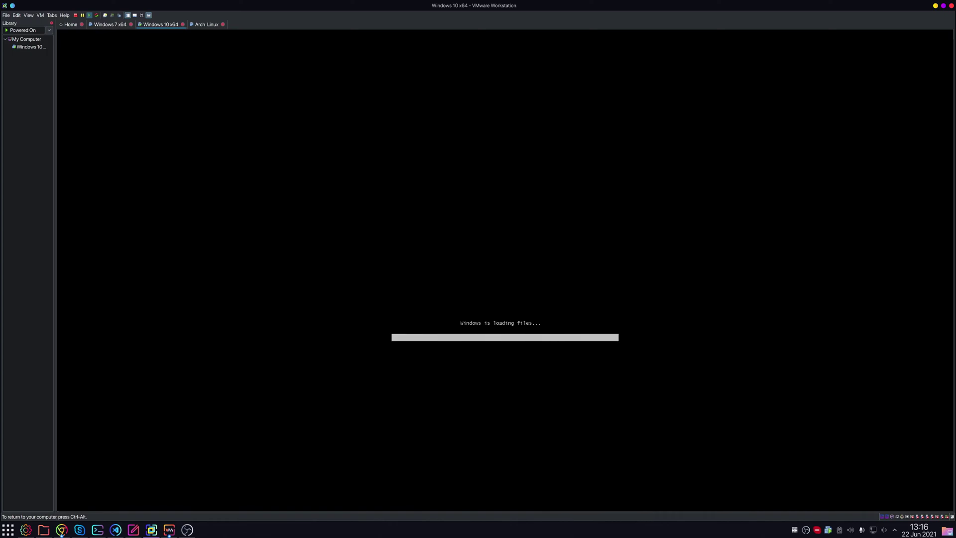
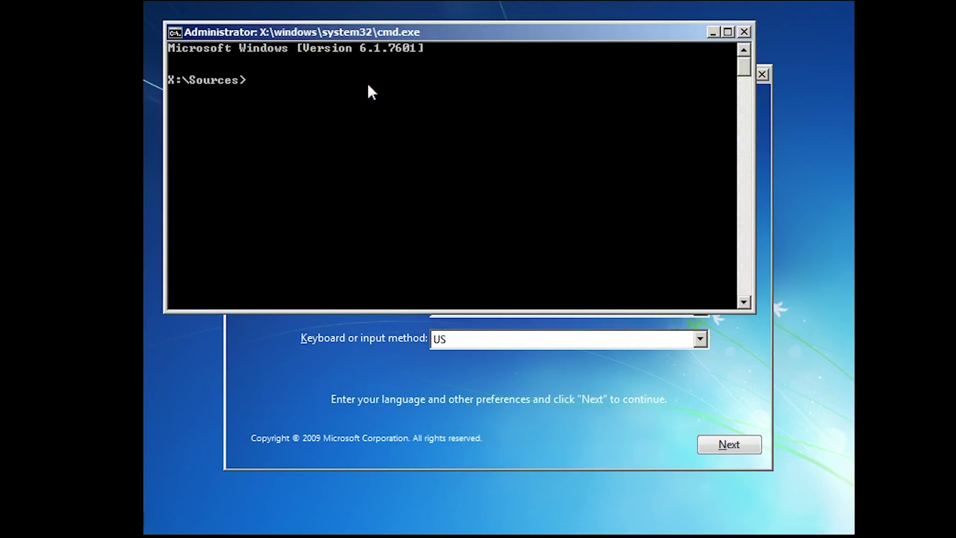
- In diskpart, list the disks, select disk 0 and list its partitions, then move the window down
text(diskpart)
key(Return)
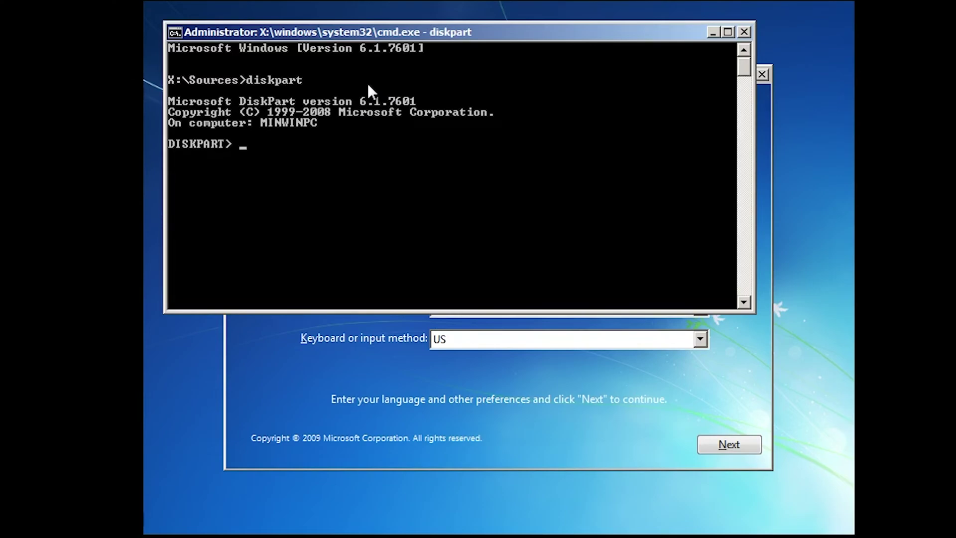
text(list disk)
key(Return)
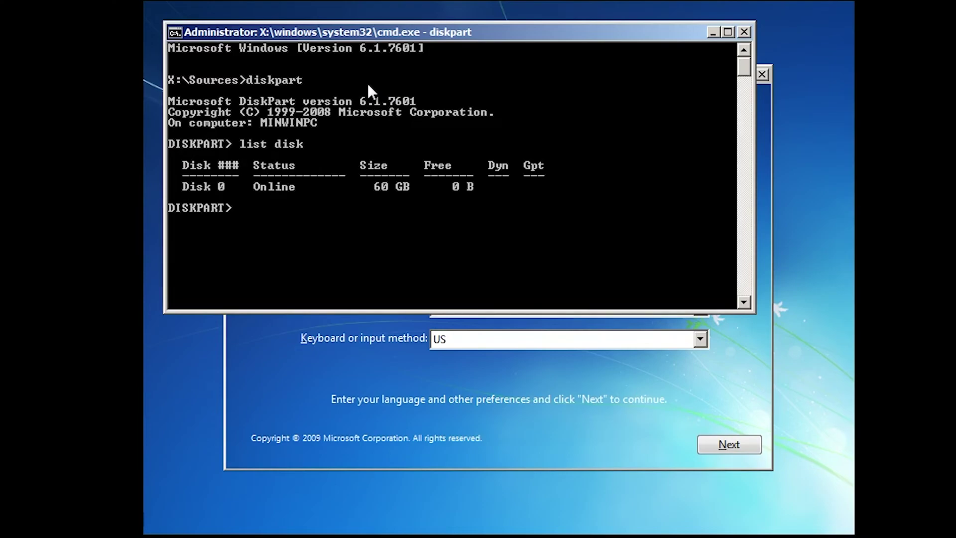
text(select disk 0)
key(Return)
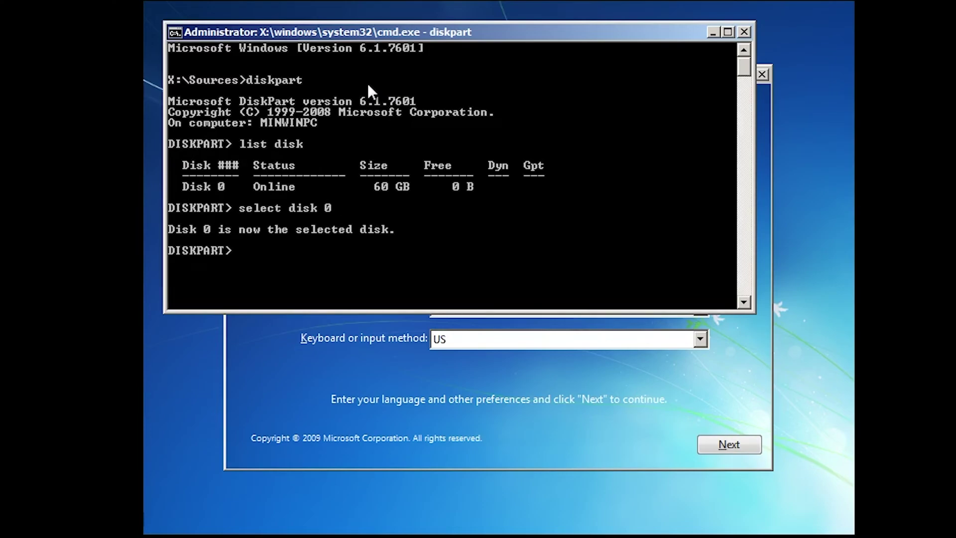
text(list partition)
key(Return)
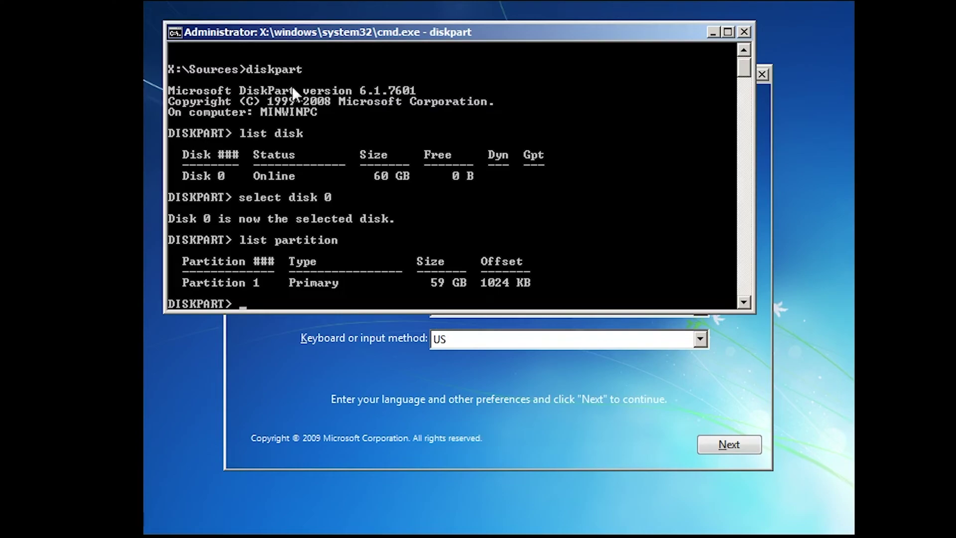
drag(428, 31, 424, 477)
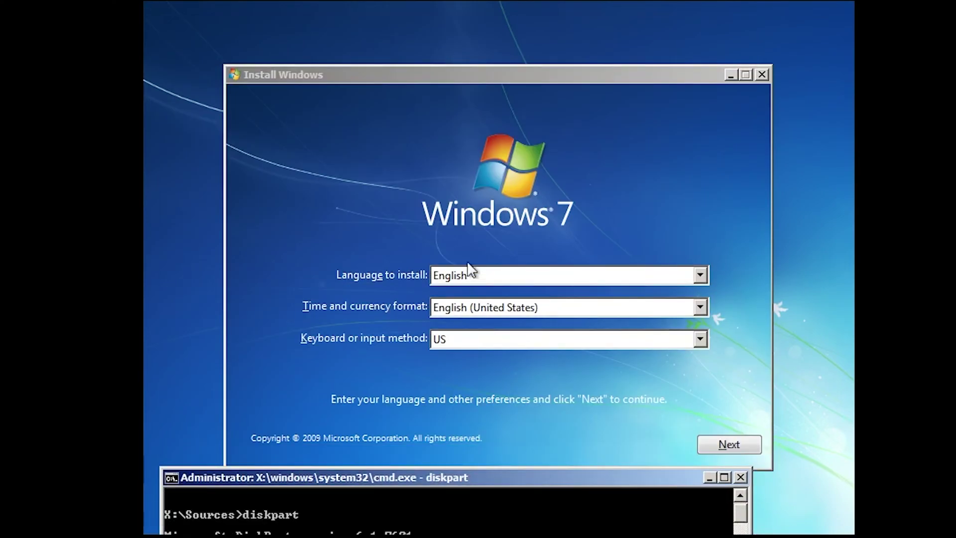
- Shut down the virtual machine and continue to the System Recovery Options tools for Windows 10
click(500, 244)
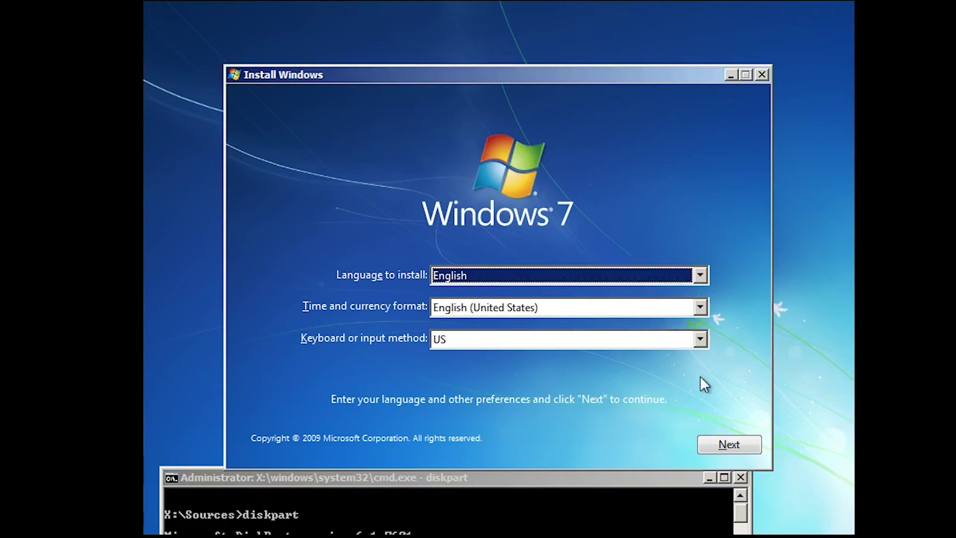
key(ctrl+h)
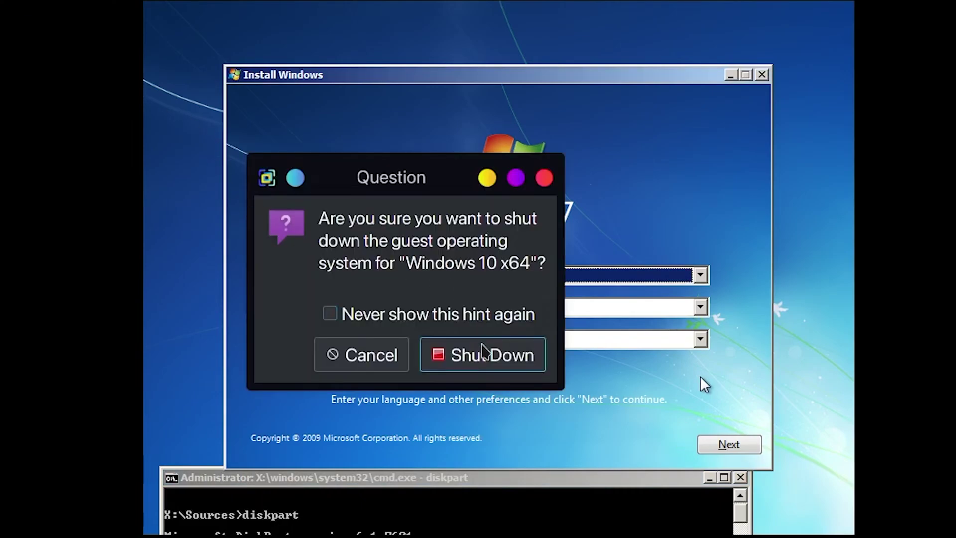
click(485, 348)
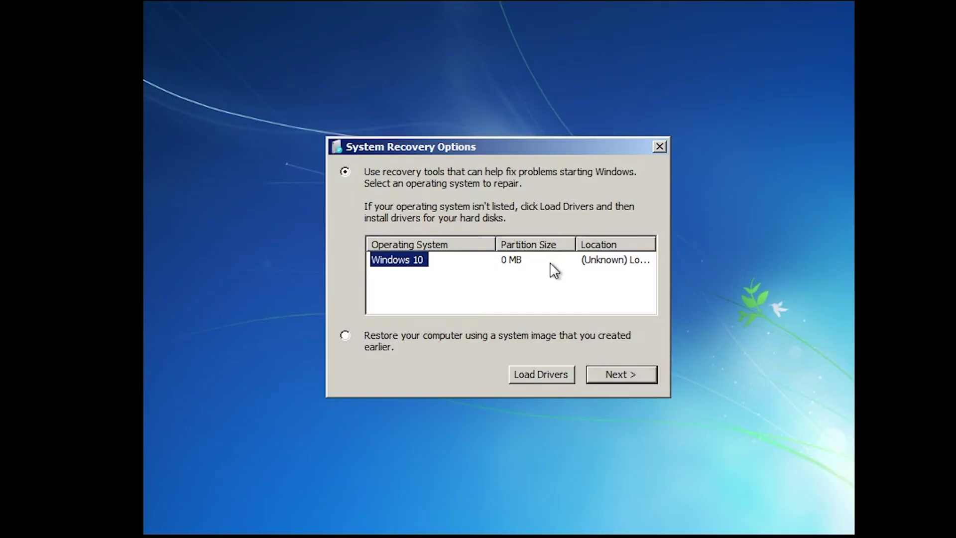
key(Return)
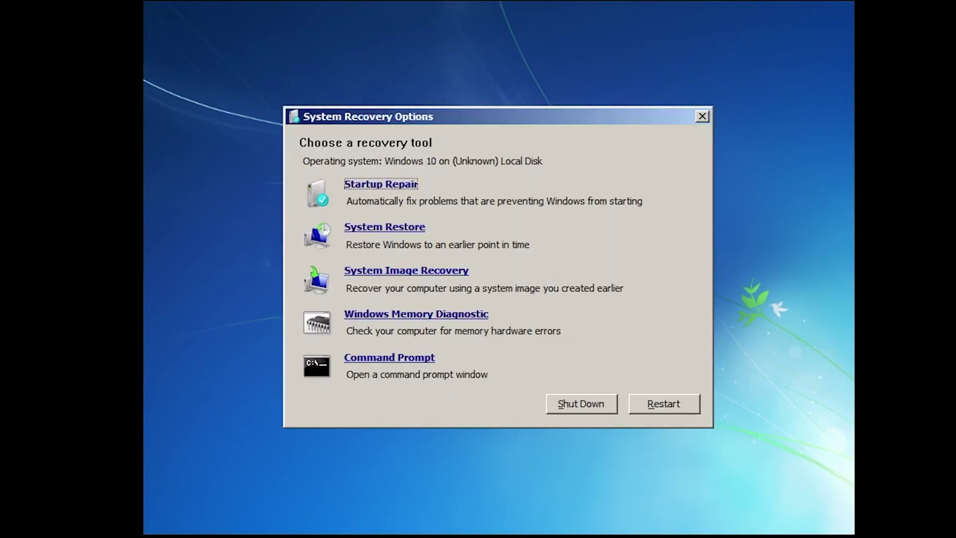
- Open a command prompt, start diskpart, list the disks, select disk 1 and list its partitions
click(391, 359)
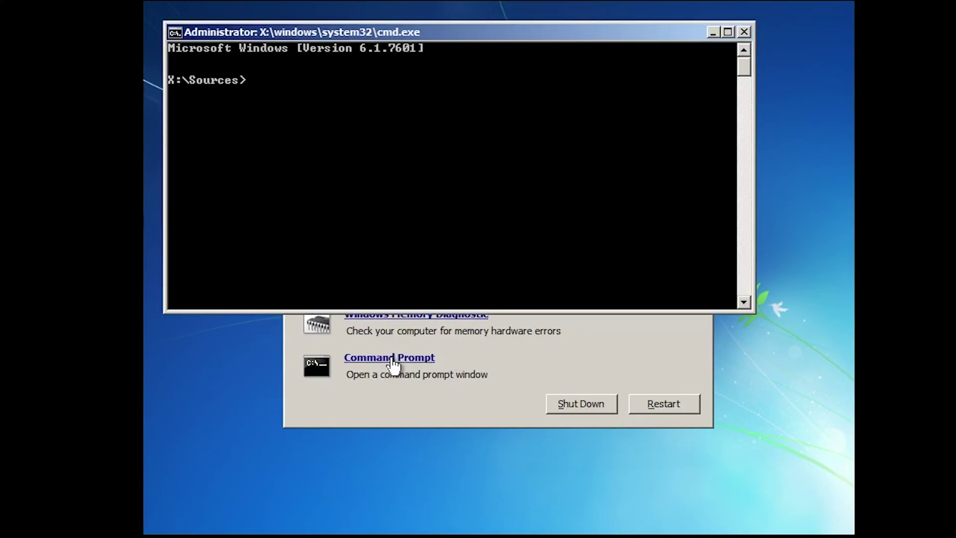
text(diskpart)
key(Return)
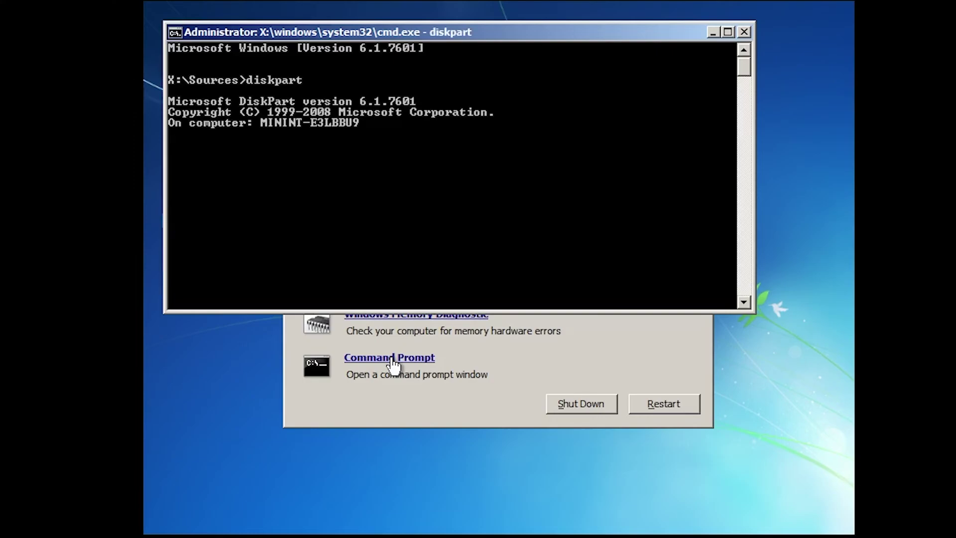
text(list d isk)
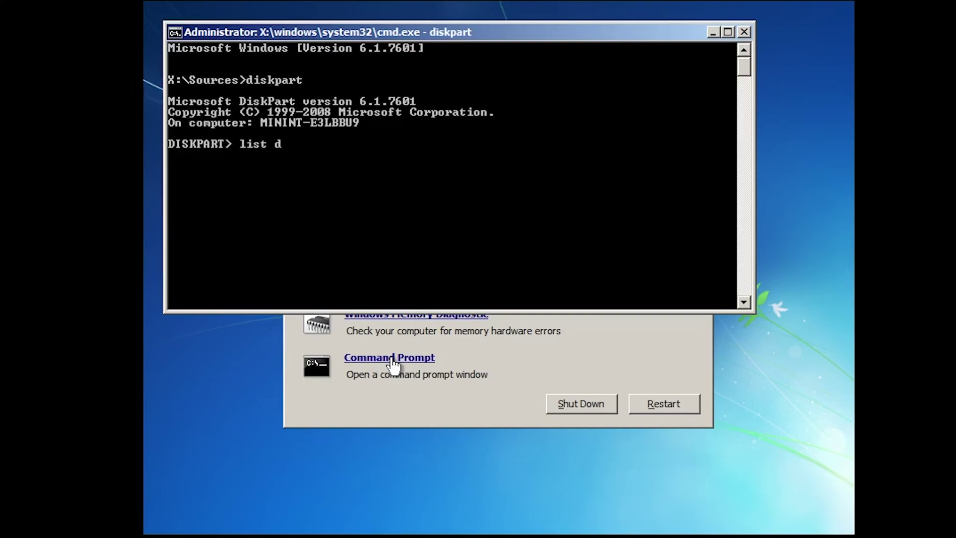
key(Return)
text(list disk)
key(Return)
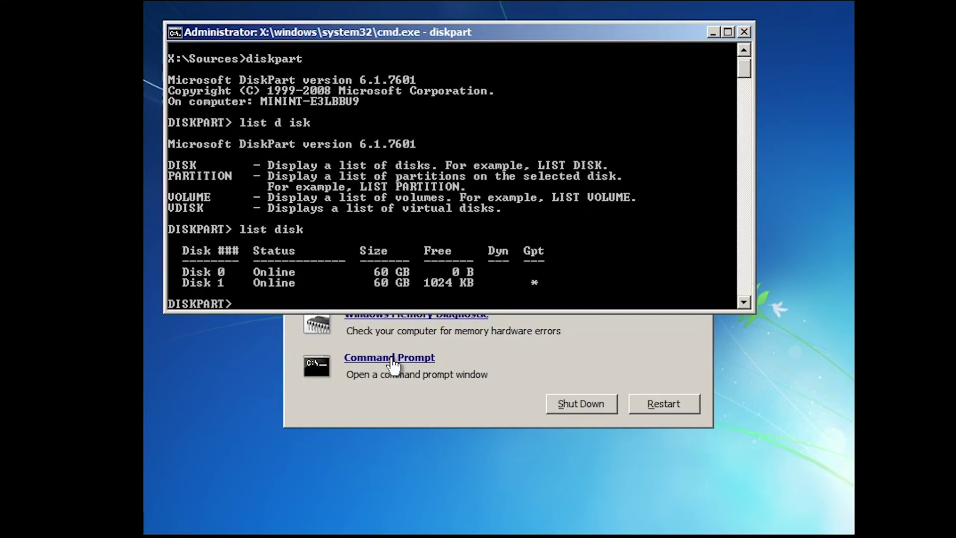
text(select disk 1)
key(Return)
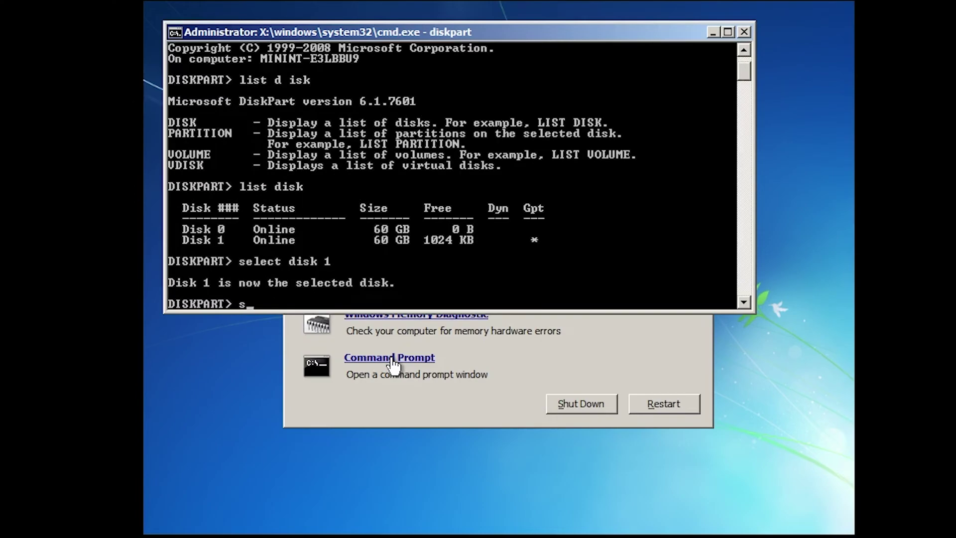
text(list partition)
key(Return)
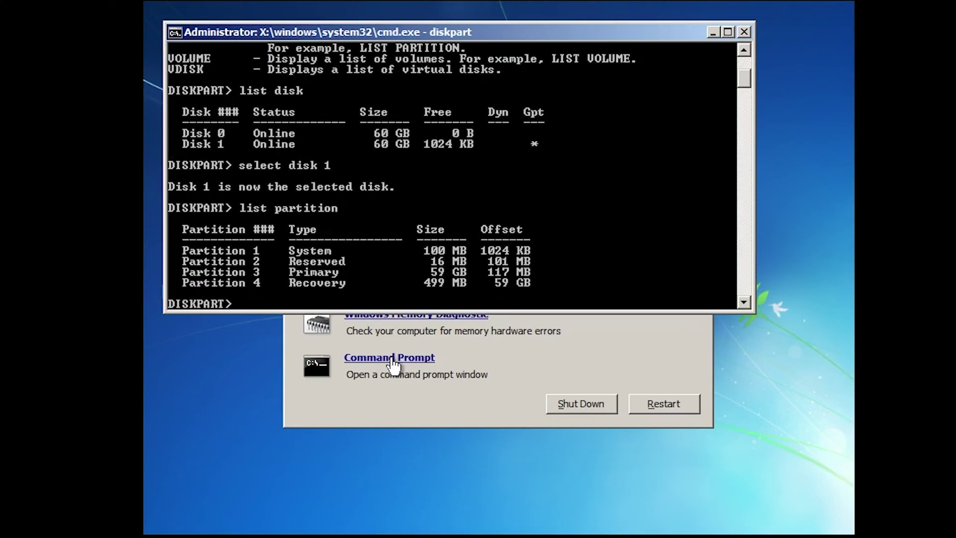
- Assign drive letter Z to the 100 MB partition 1, exit diskpart, and list drive Z's contents
text(select partition 1)
key(Return)
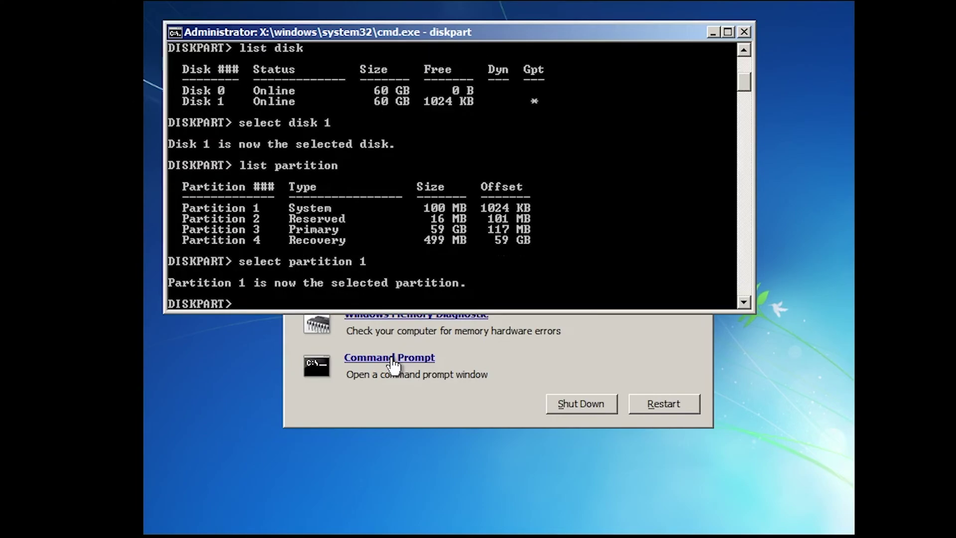
text(assign LETTER=z)
key(Return)
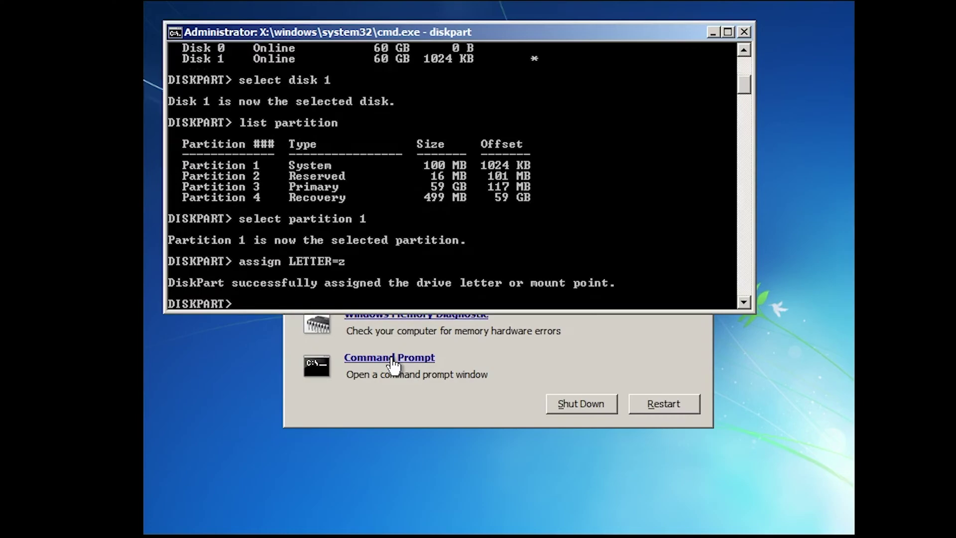
text(exit)
key(Return)
text(z)
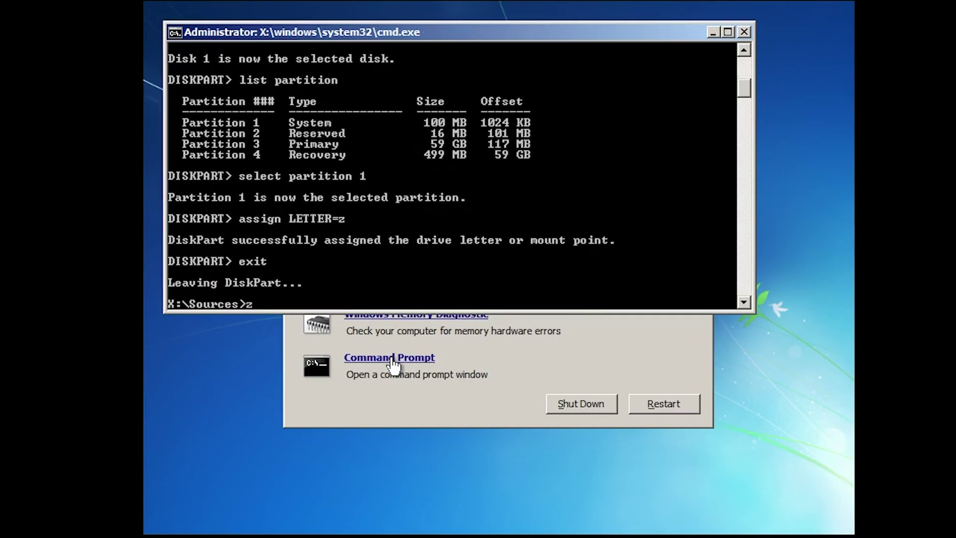
text(:)
key(Return)
text(ls)
key(Return)
text(dir)
key(Return)
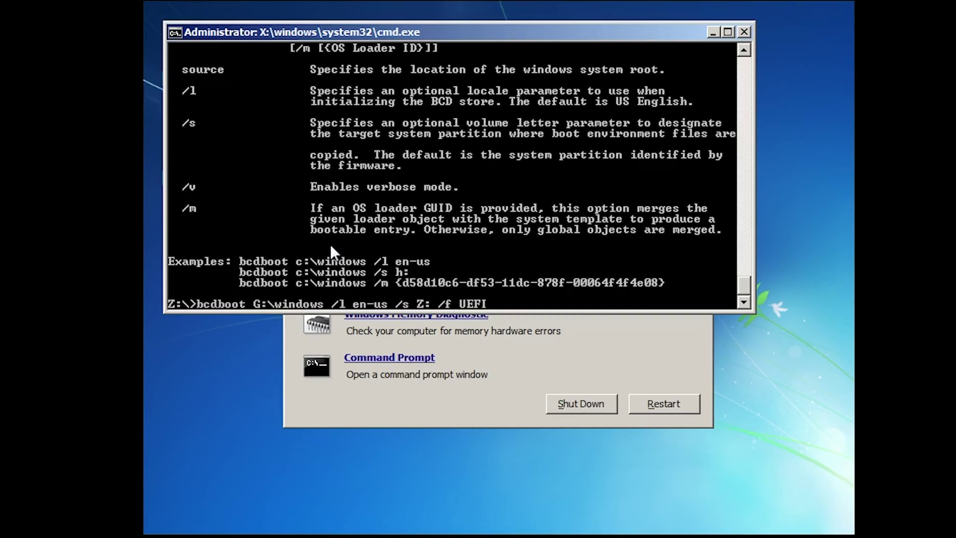
- Step through the typed bcdboot command for drive Z: and clear it
key(Right)
key(Right)
key(Right)
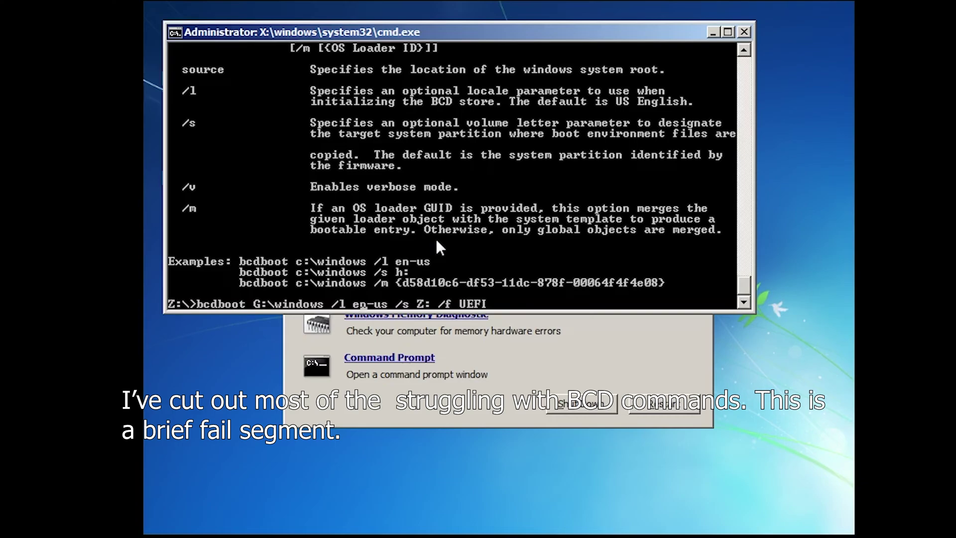
key(Right)
key(Right)
key(Right)
key(Right)
key(Right)
key(Right)
key(Right)
key(Right)
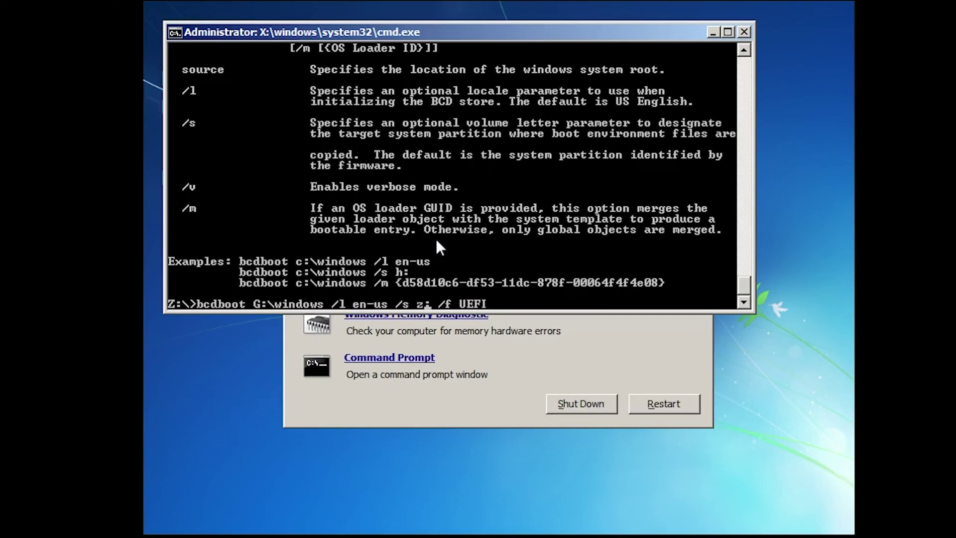
key(Escape)
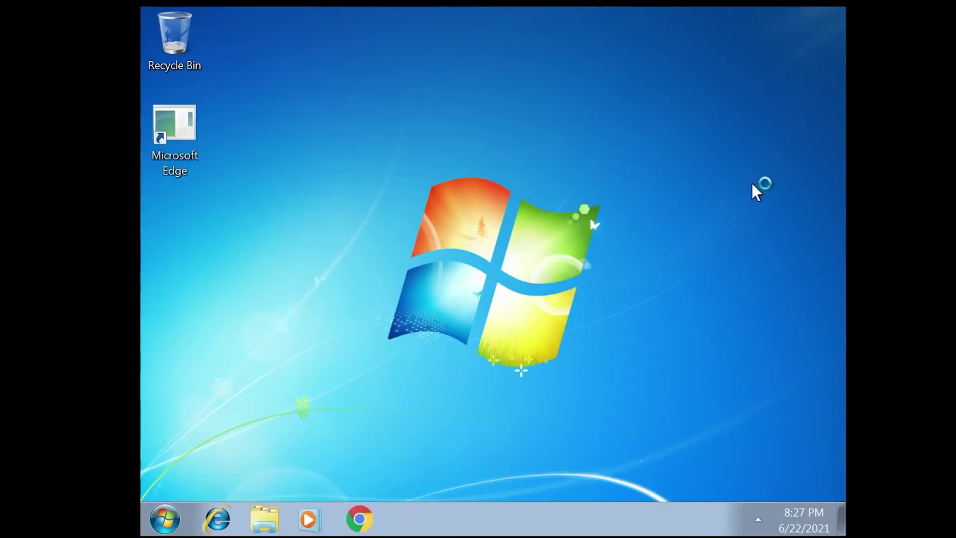
- Open Windows Explorer, open the Windows 11 (D:) drive, then return to the drive list and select it
click(247, 521)
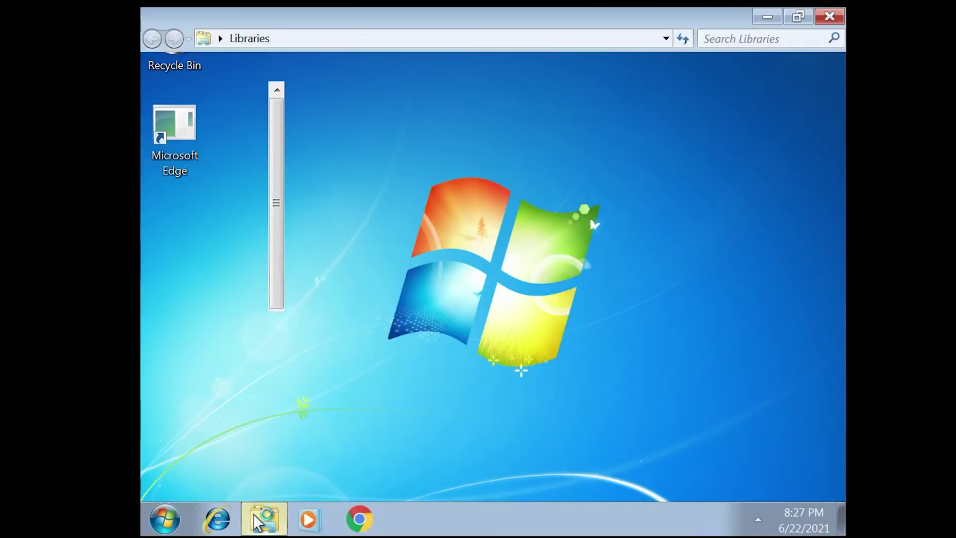
click(229, 315)
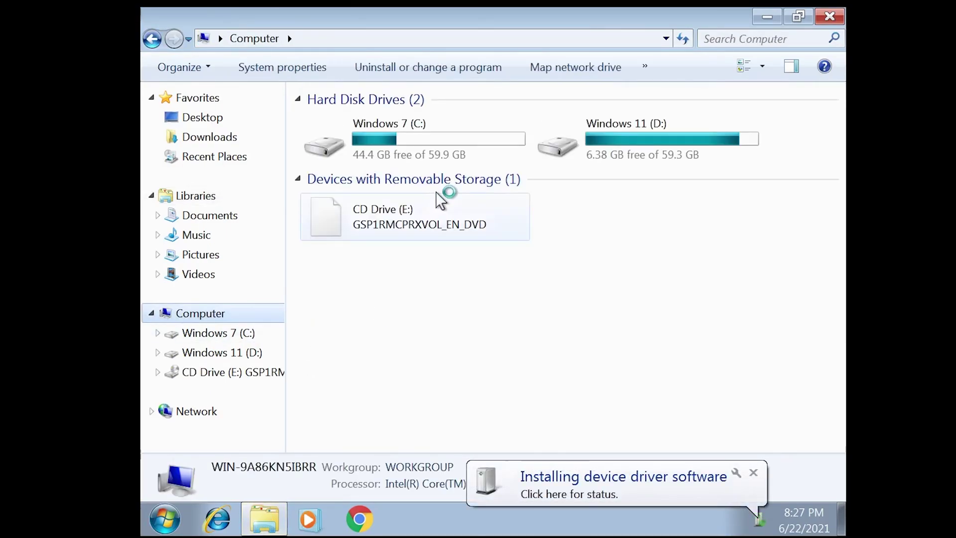
double_click(675, 158)
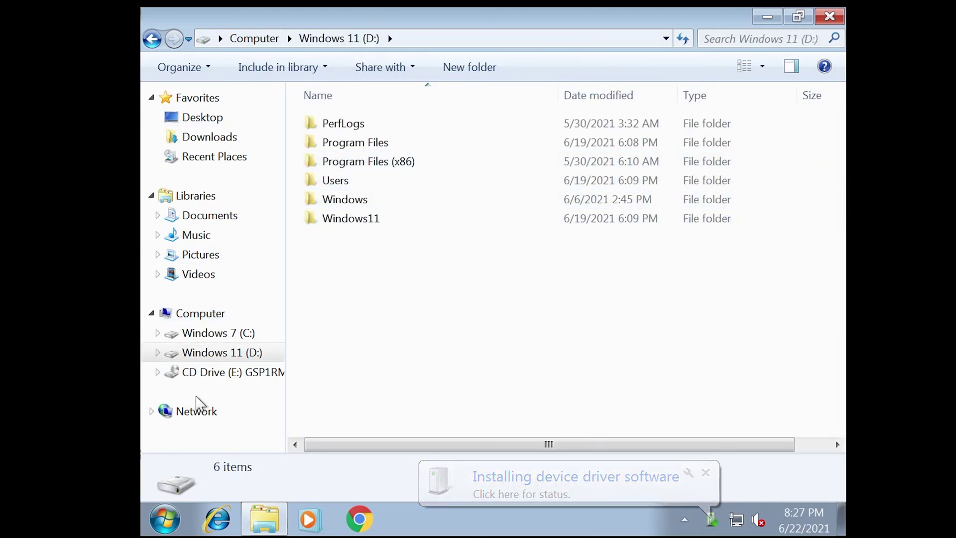
click(192, 312)
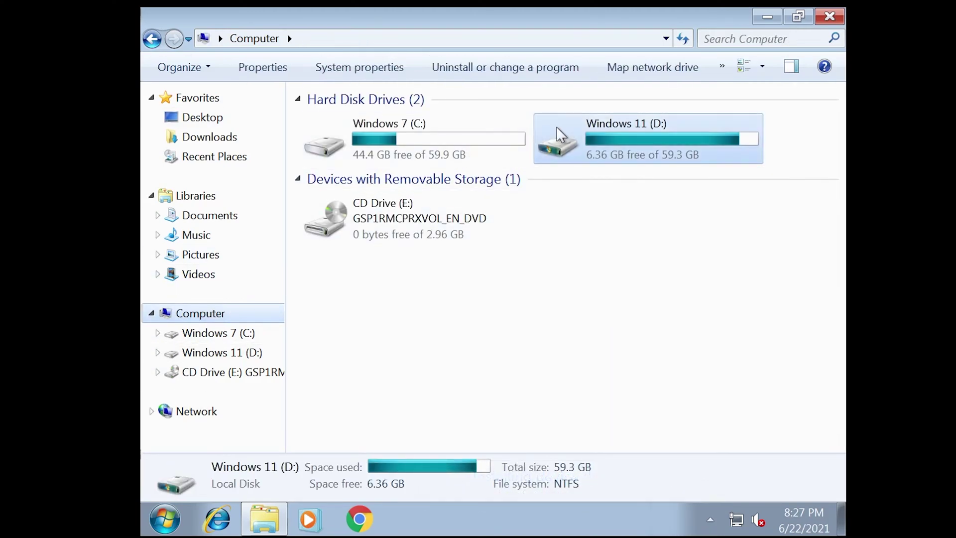
right_click(567, 134)
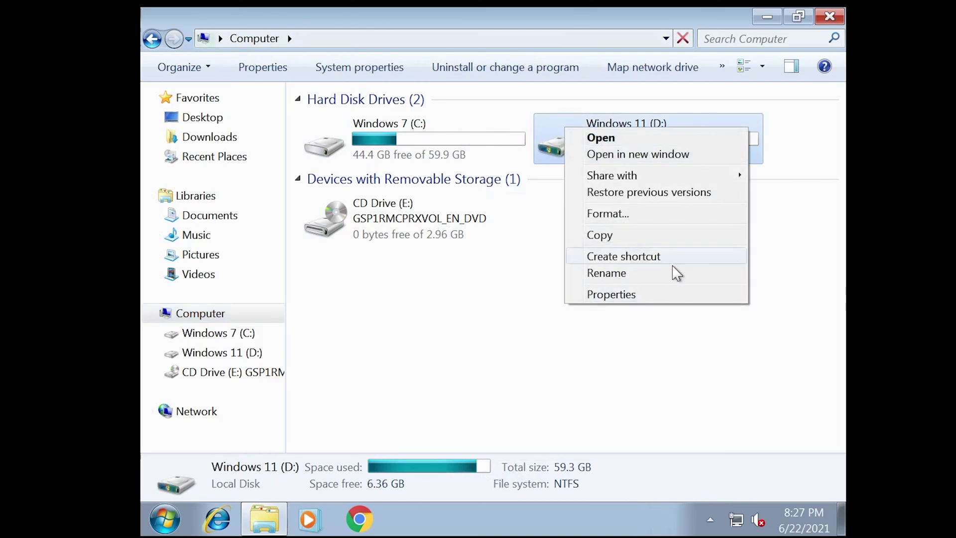
click(553, 292)
click(656, 160)
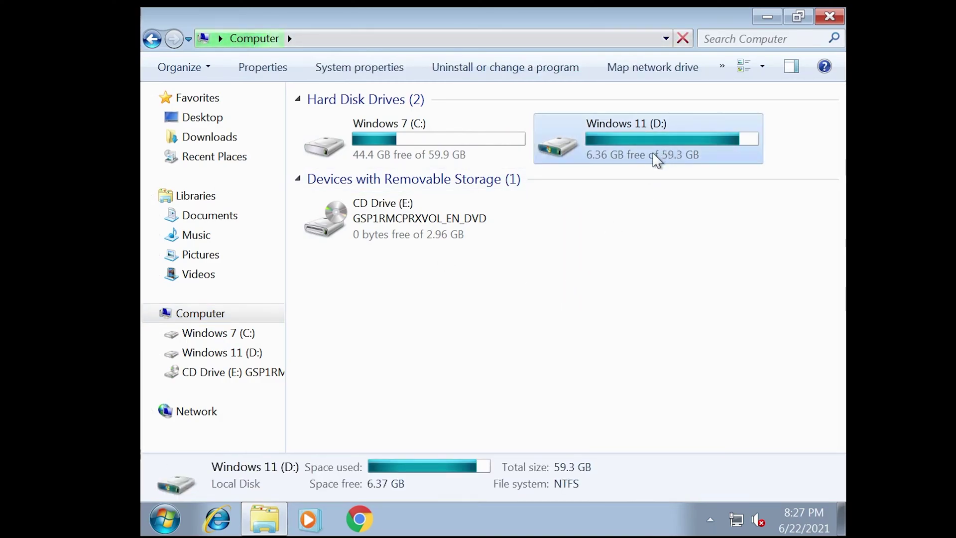
- Browse Downloads and the Users folder on Windows 11 (D:), return to the drive root, and start Chrome
click(245, 141)
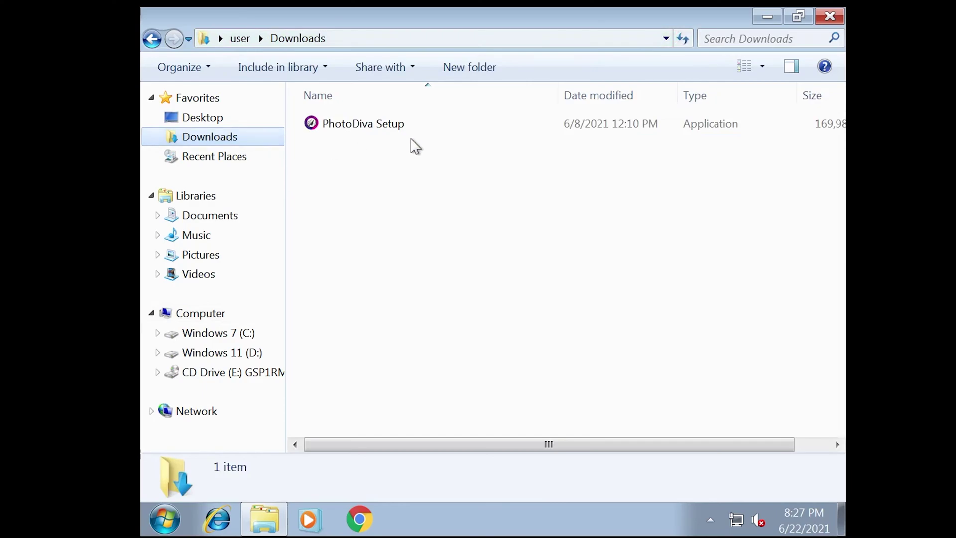
click(211, 314)
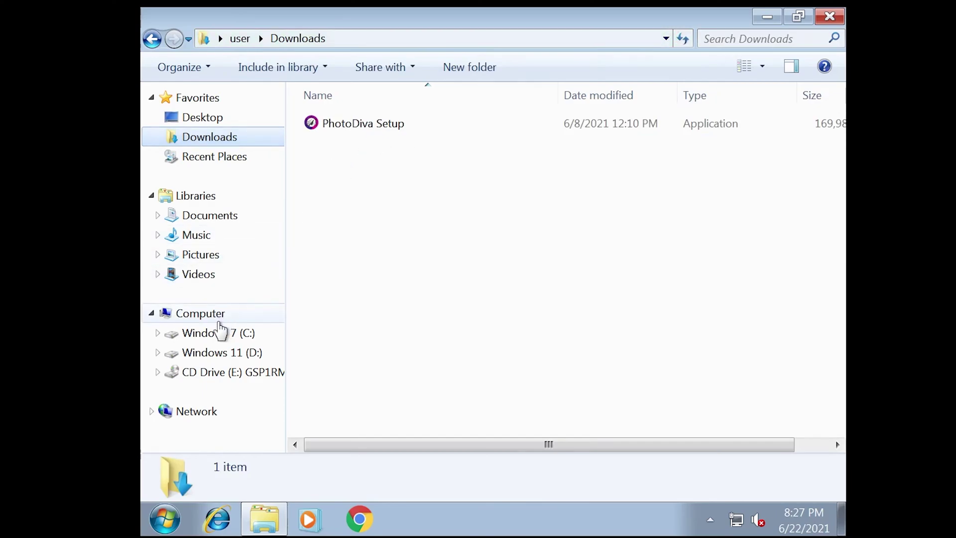
click(196, 353)
double_click(412, 185)
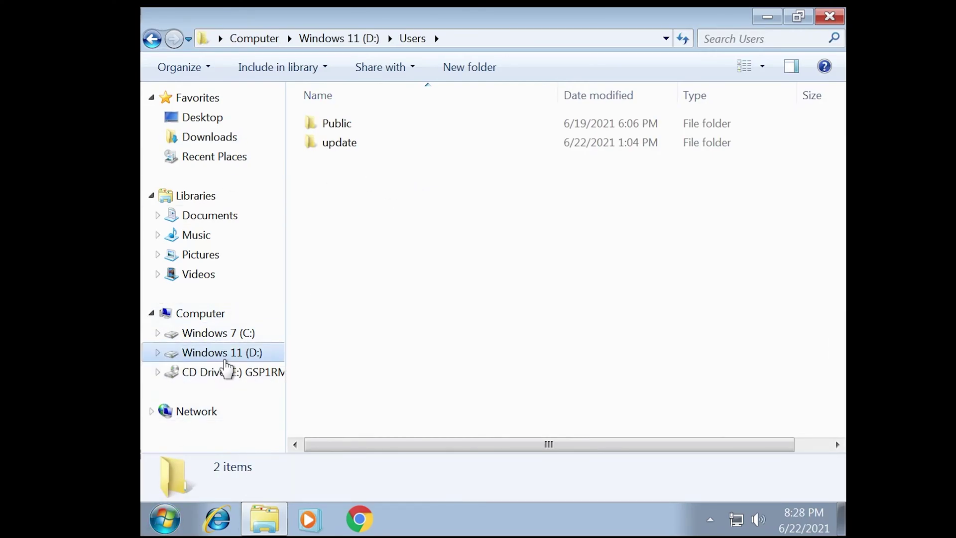
click(237, 357)
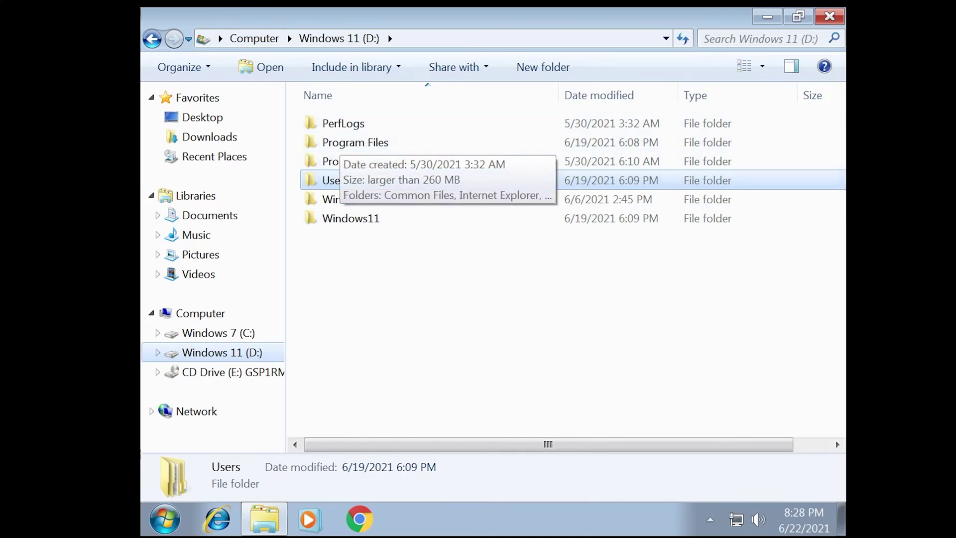
click(353, 515)
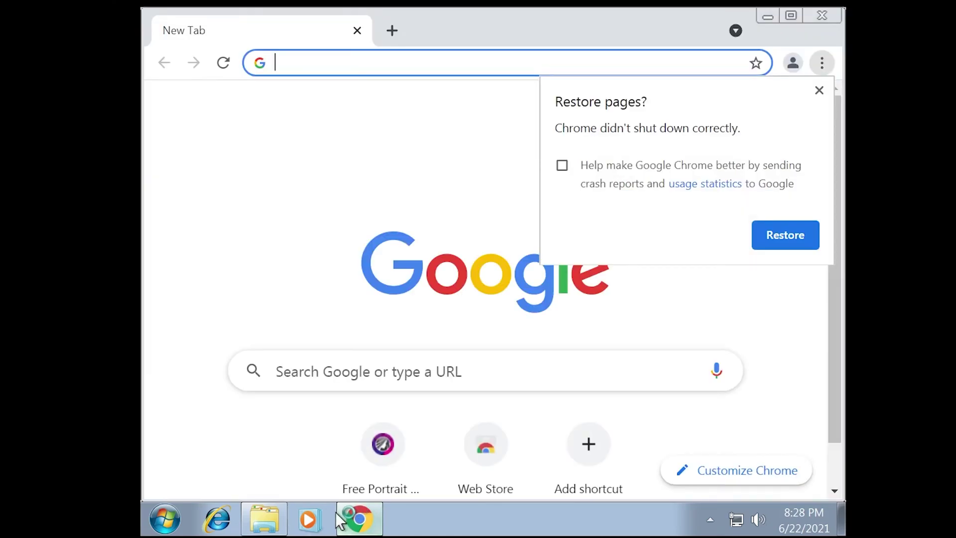
- Scroll through Chrome's new tab page, then return to the Windows 11 (D:) Explorer window
right_click(319, 520)
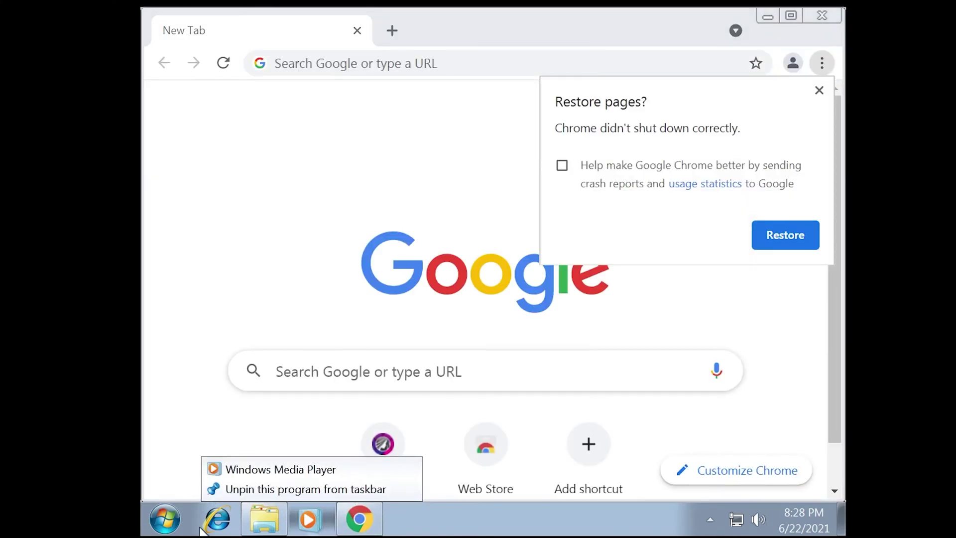
click(261, 443)
scroll(349, 353, down, 2)
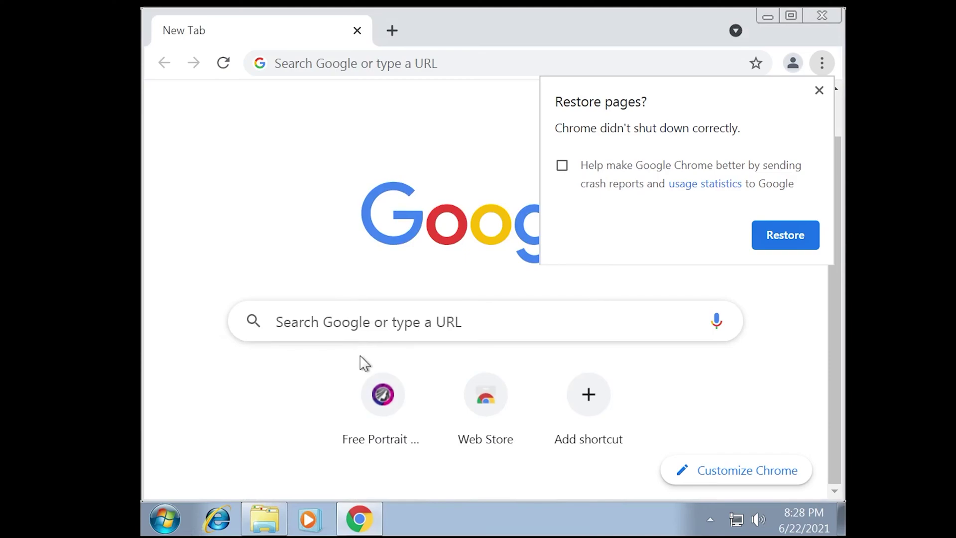
scroll(309, 122, up, 2)
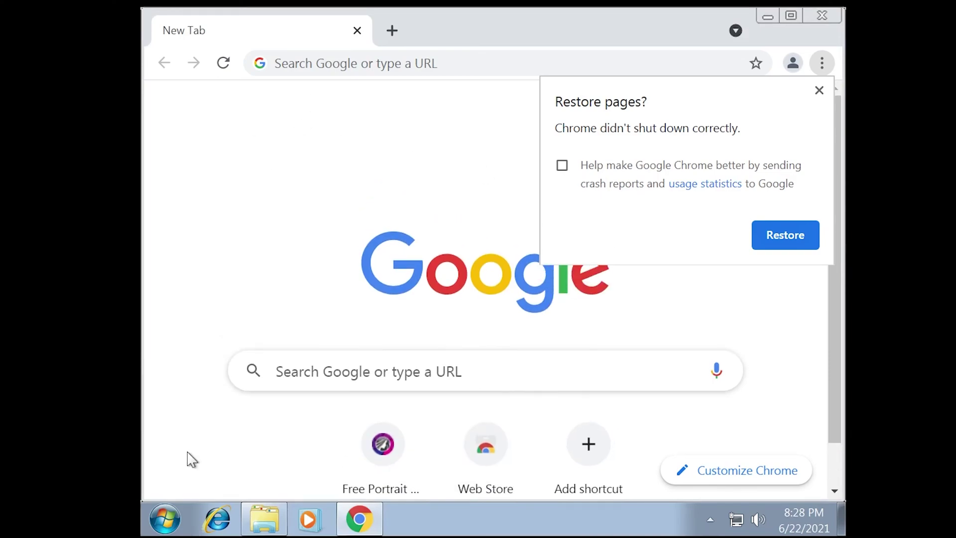
click(264, 518)
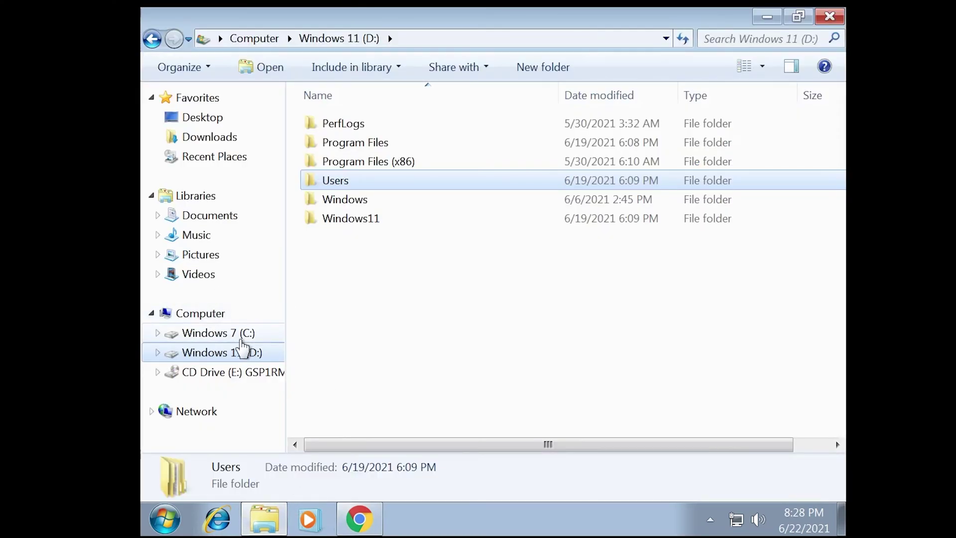
- Open the Windows folder on the D: drive and close the AutoPlay prompt
double_click(377, 199)
scroll(399, 314, down, 20)
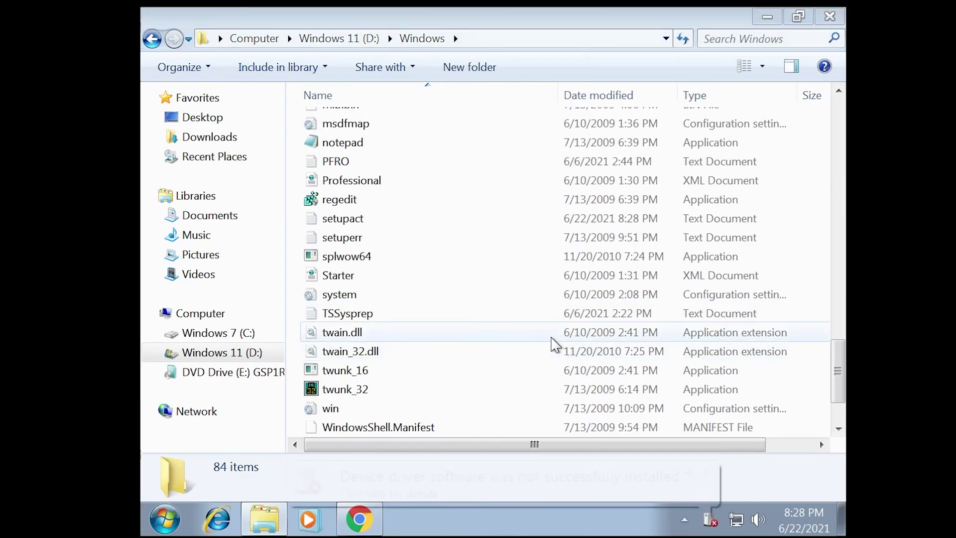
click(618, 39)
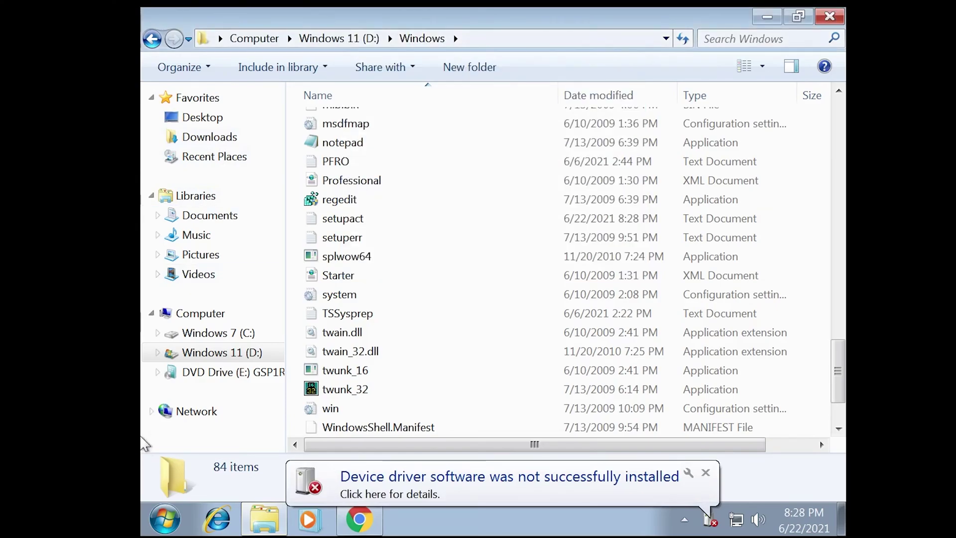
- Shrink the Explorer window, close Chrome and dismiss the msedge.exe application error
drag(473, 42, 530, 21)
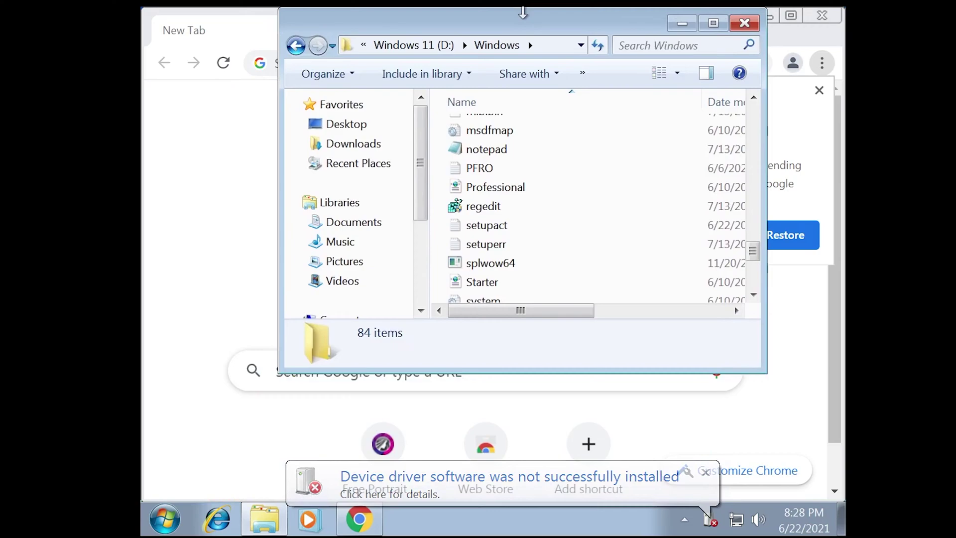
scroll(412, 206, down, 4)
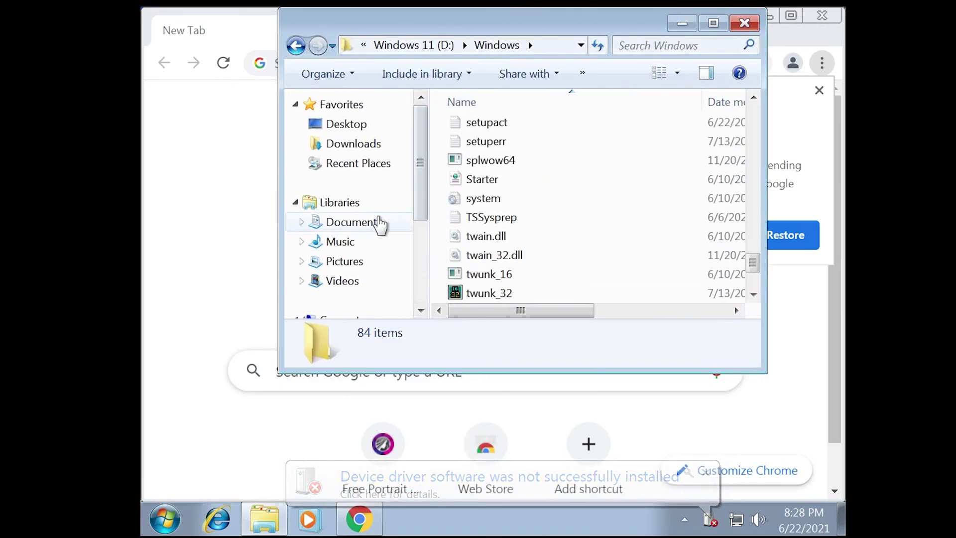
click(822, 16)
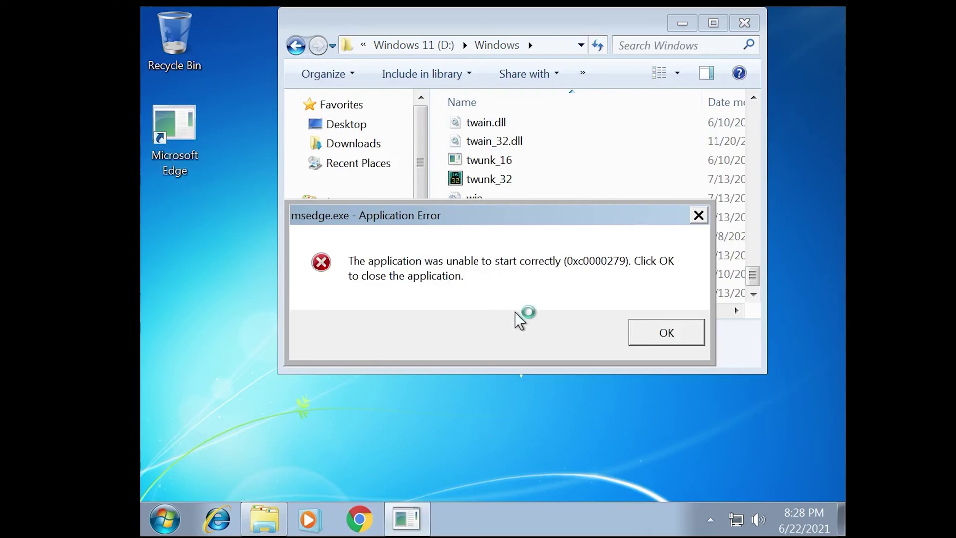
click(665, 333)
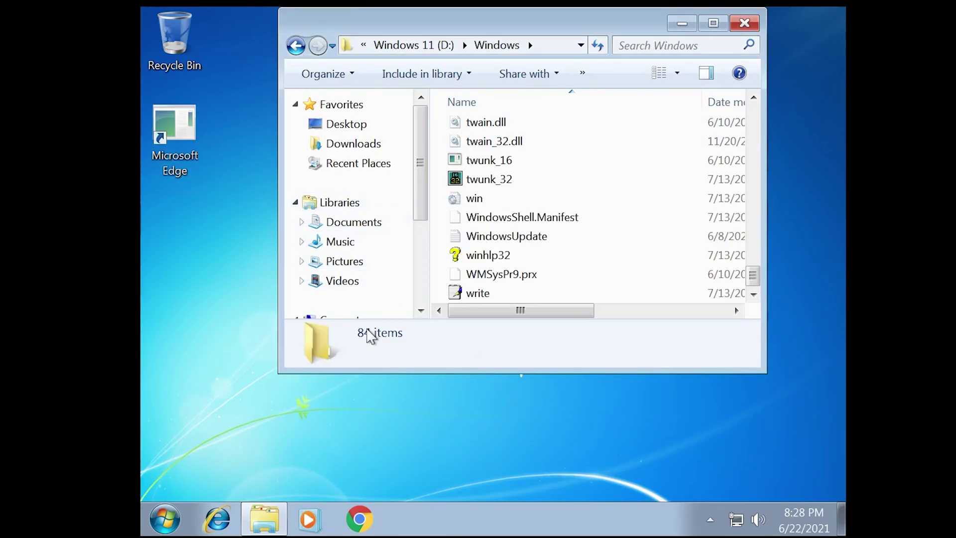
scroll(423, 199, down, 2)
- Open Program Files (x86) > Internet Explorer on D:, try running iexplore, then start Chrome
click(383, 238)
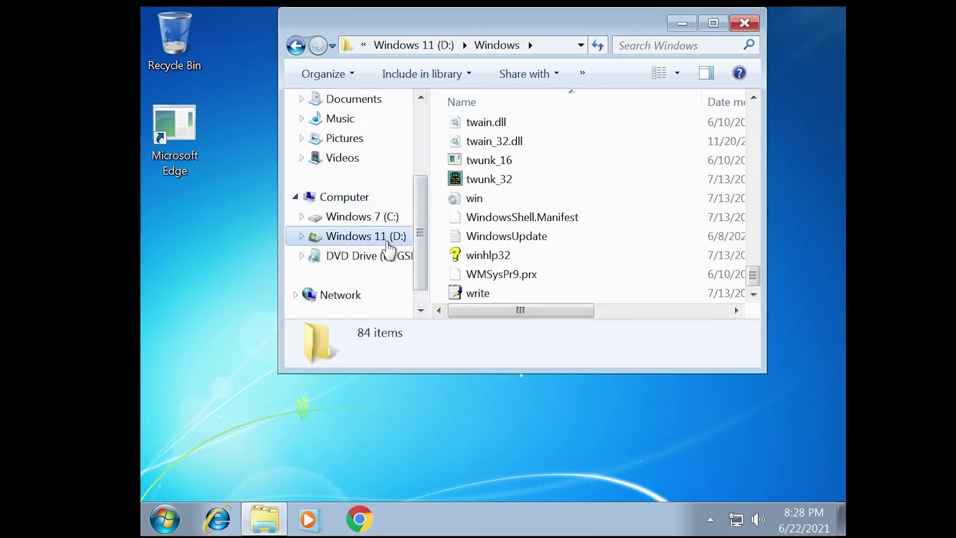
double_click(503, 171)
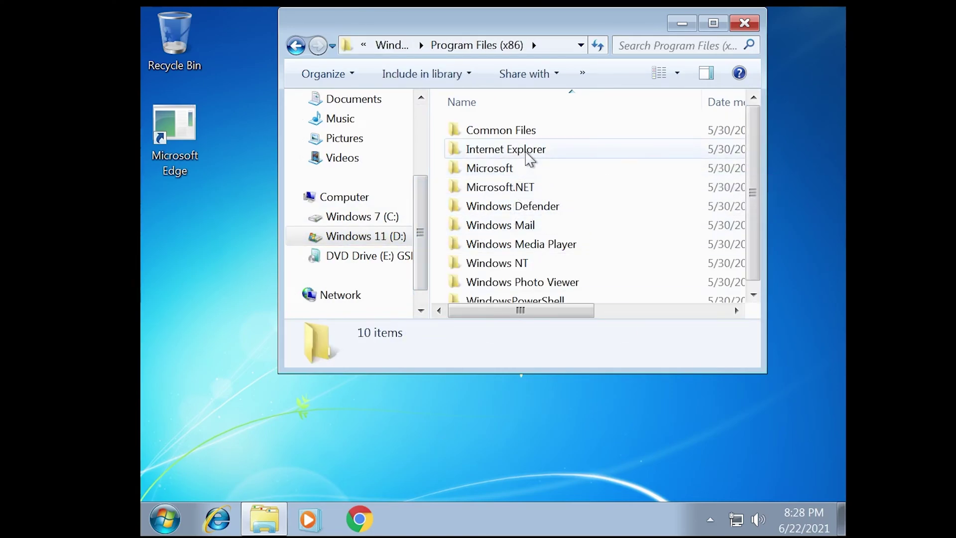
click(515, 133)
double_click(532, 148)
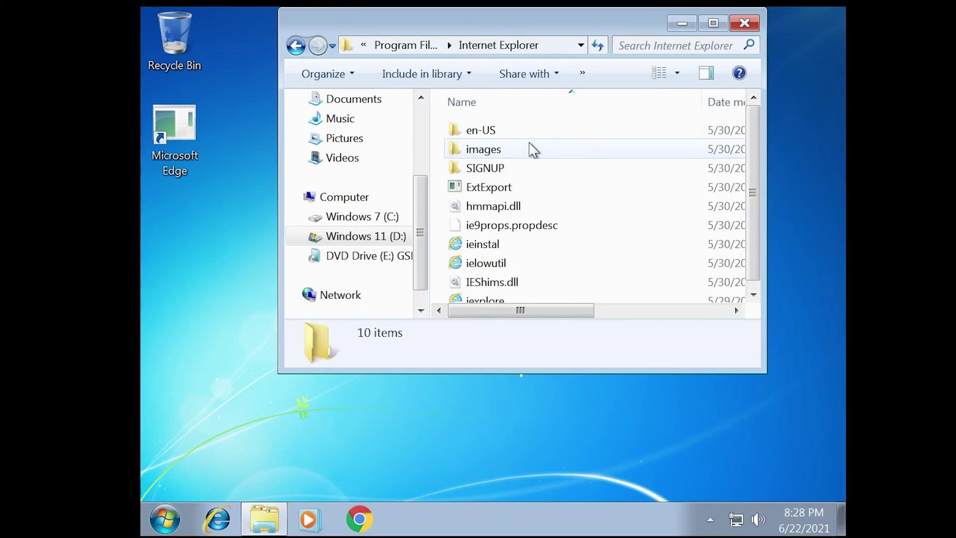
double_click(518, 295)
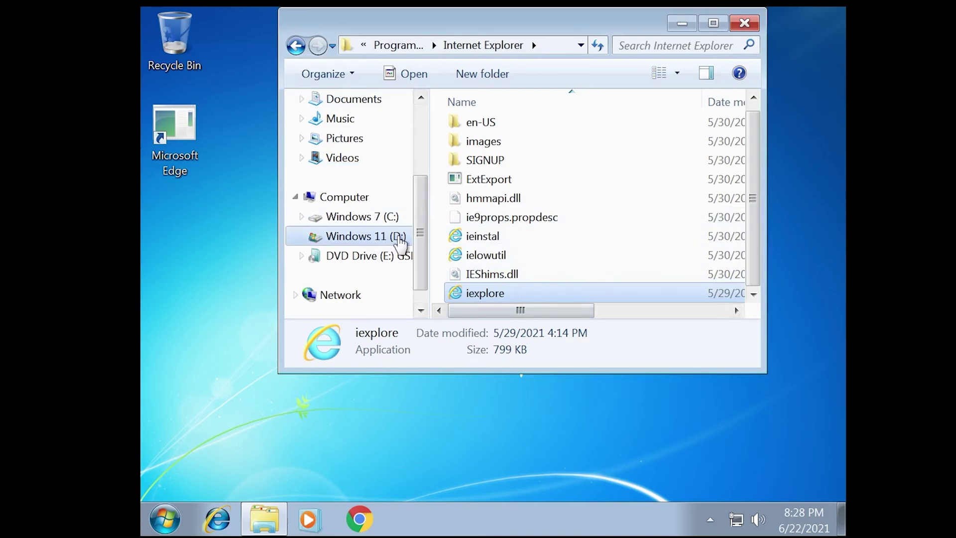
click(368, 519)
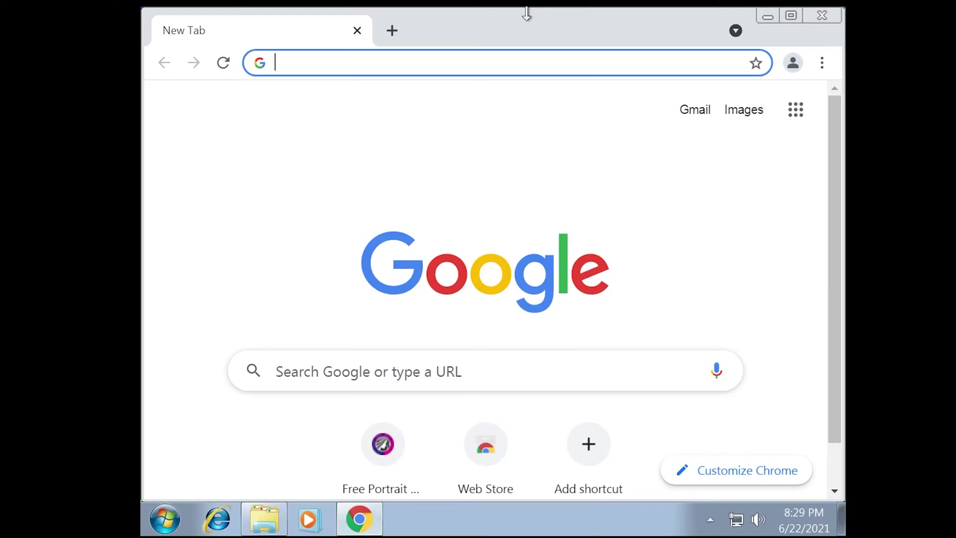
- Move Chrome aside and browse Program Files > VMware > VMware Tools on the D: drive
drag(526, 14, 254, 403)
click(363, 238)
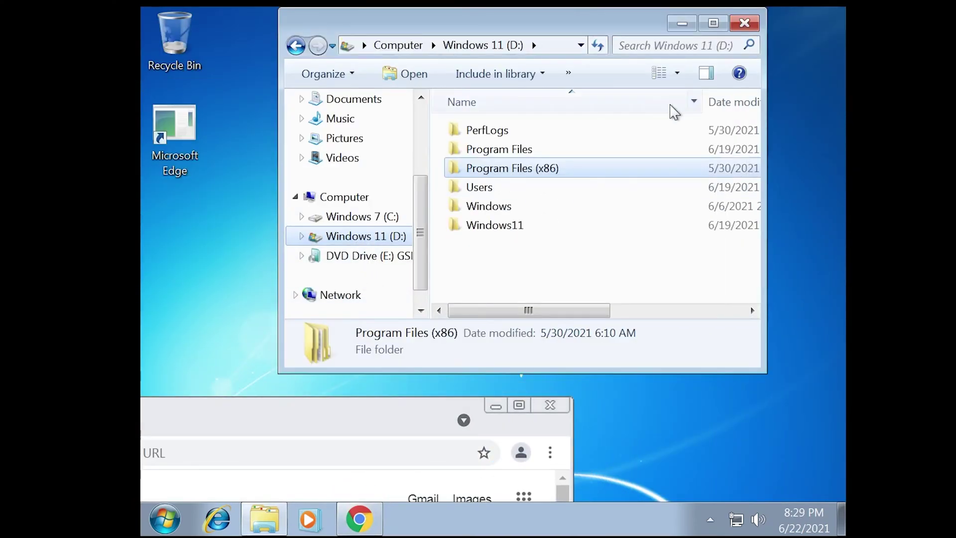
double_click(498, 149)
scroll(547, 200, down, 1)
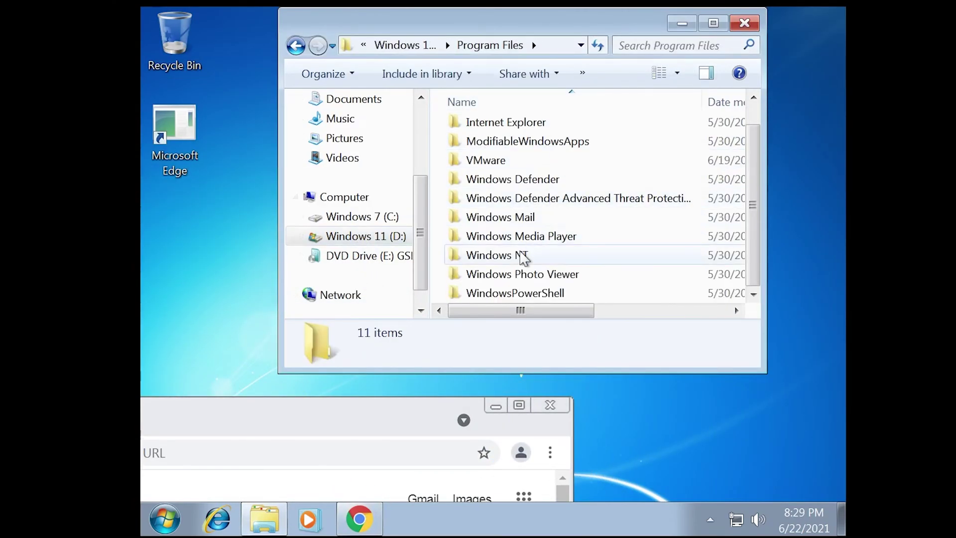
scroll(550, 189, up, 1)
double_click(503, 187)
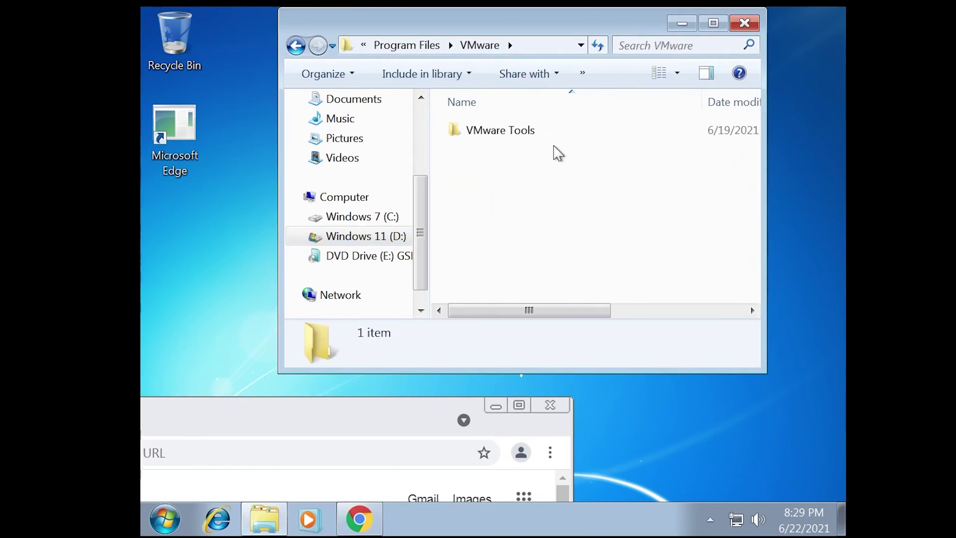
click(571, 139)
double_click(574, 137)
scroll(530, 196, down, 7)
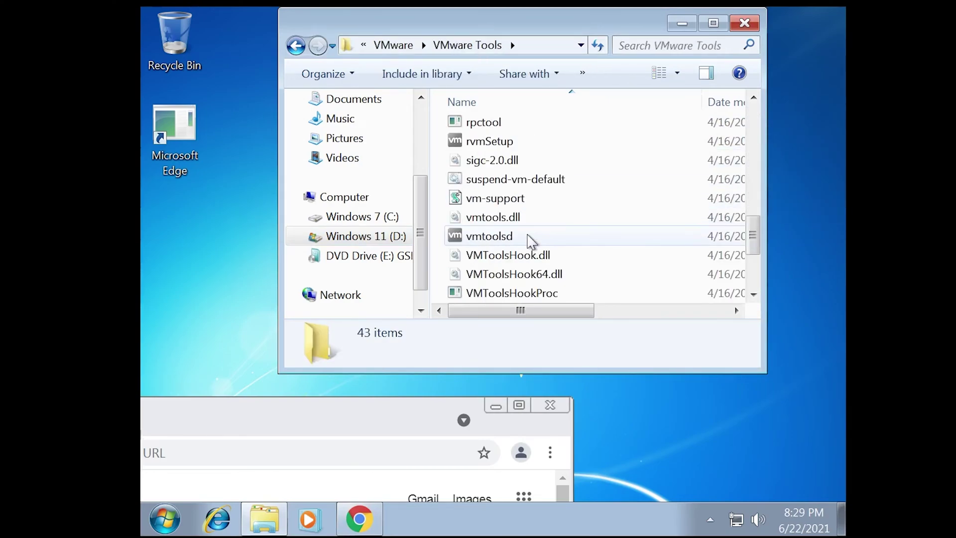
scroll(592, 219, down, 2)
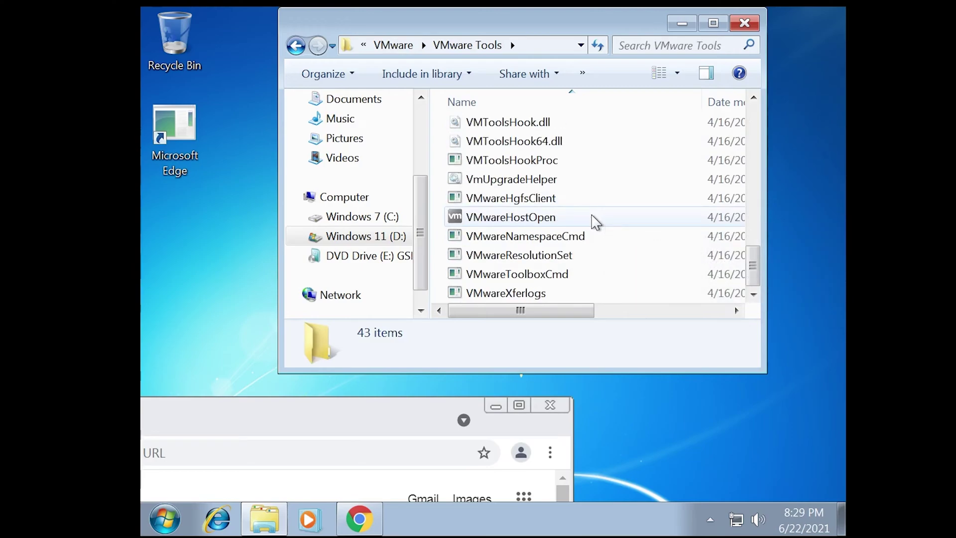
scroll(589, 231, up, 10)
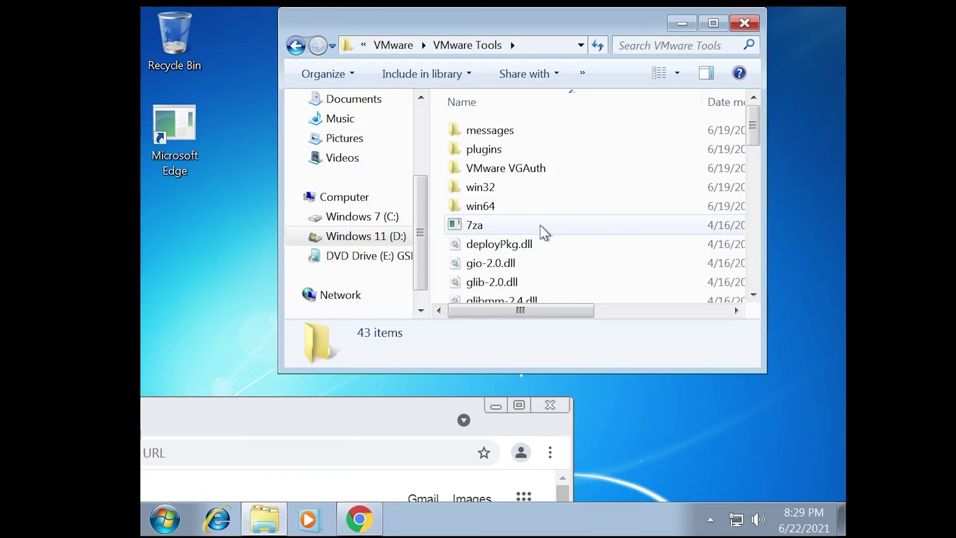
scroll(545, 231, down, 8)
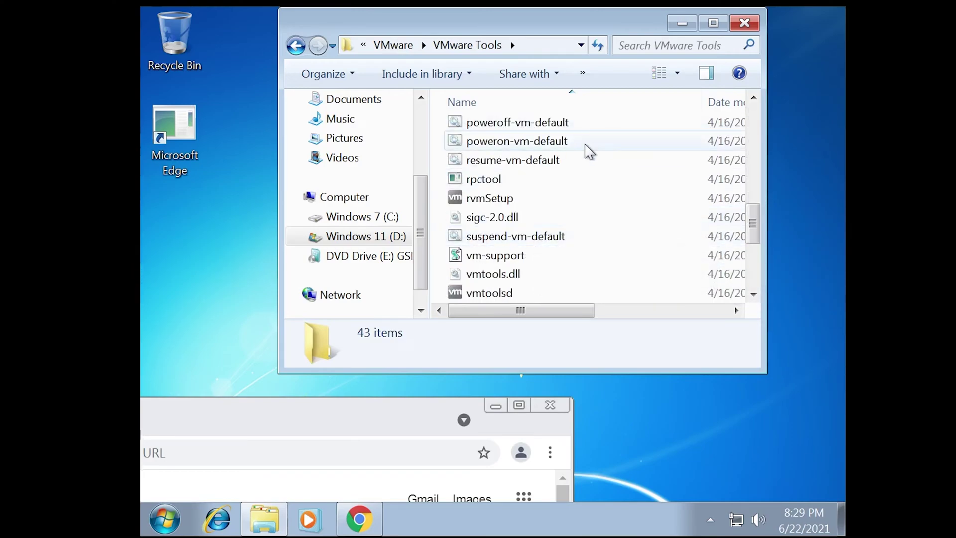
scroll(305, 243, down, 3)
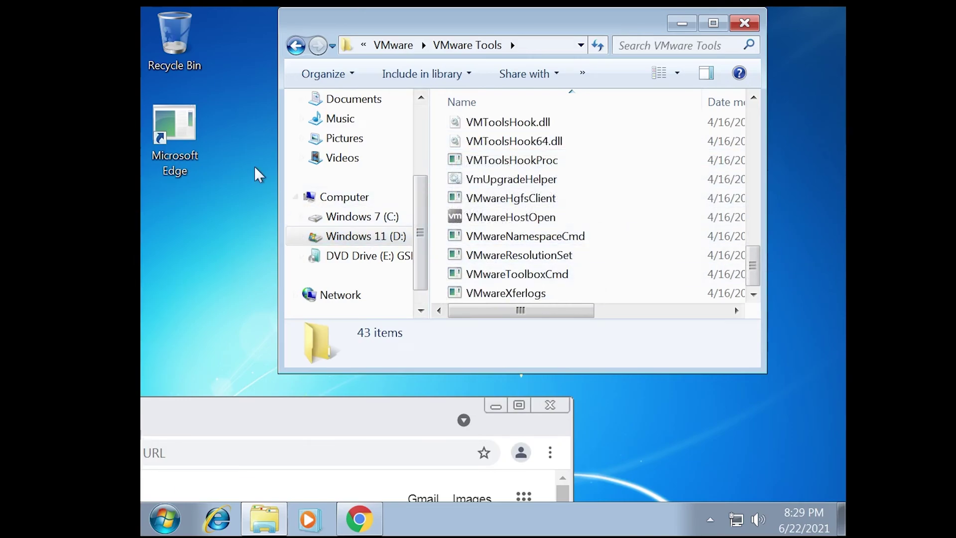
scroll(341, 152, up, 5)
scroll(512, 252, down, 3)
scroll(511, 269, down, 2)
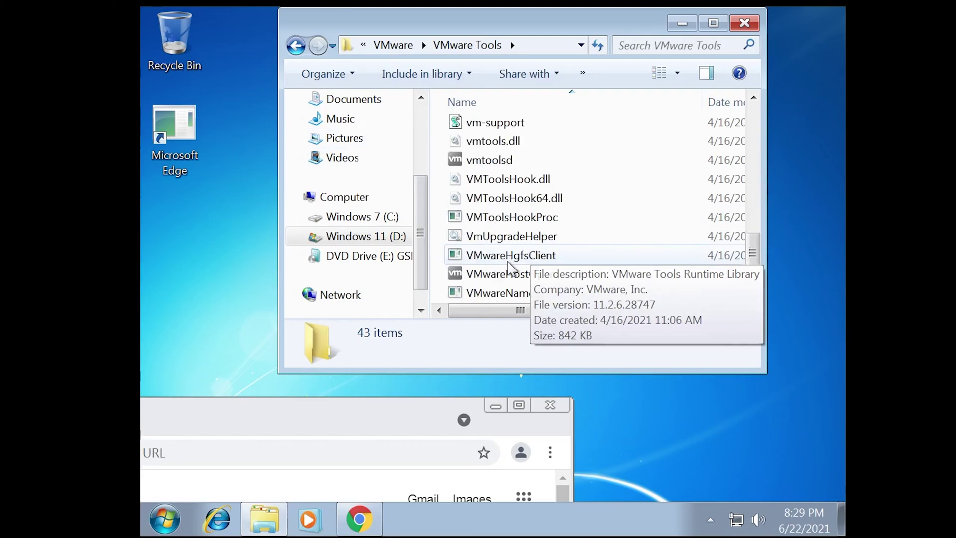
scroll(512, 266, down, 1)
scroll(567, 286, up, 2)
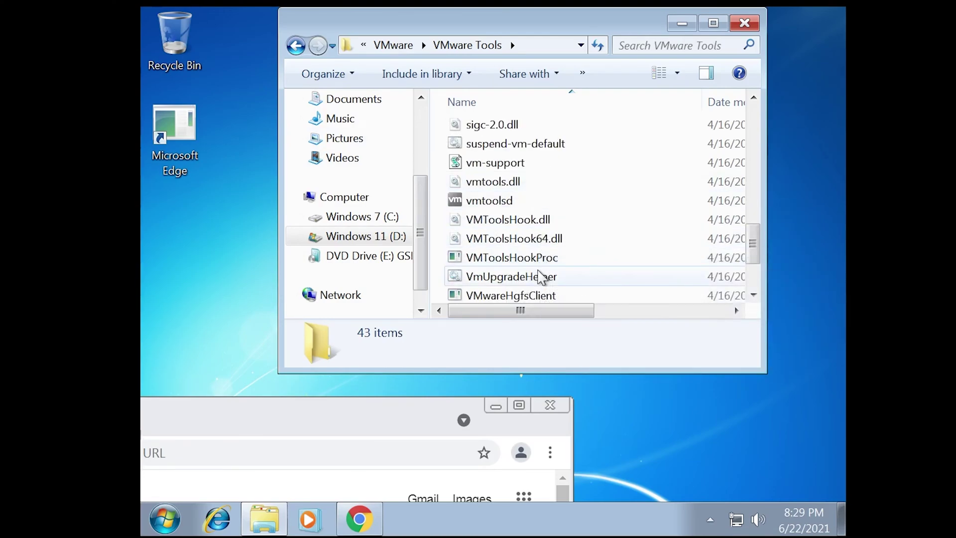
scroll(553, 279, up, 5)
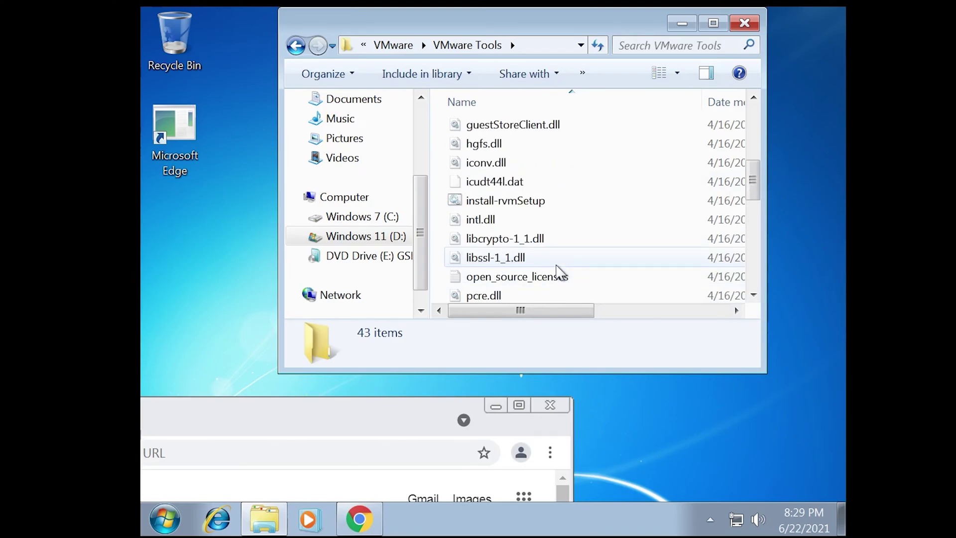
scroll(552, 274, down, 7)
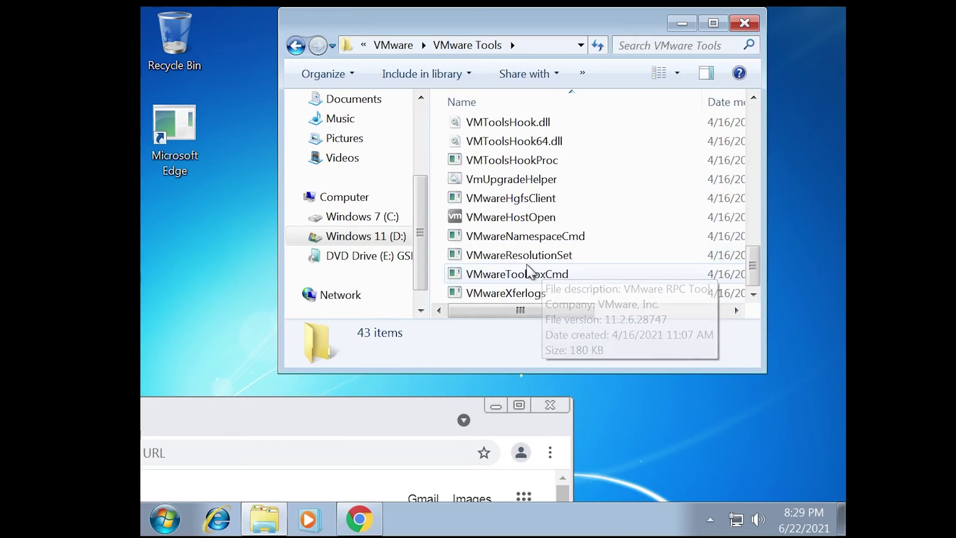
- Run VMwareXferlogs and VMwareToolboxCmd, dismiss the missing vmGuestLib.DLL error, and bring Chrome forward
double_click(503, 298)
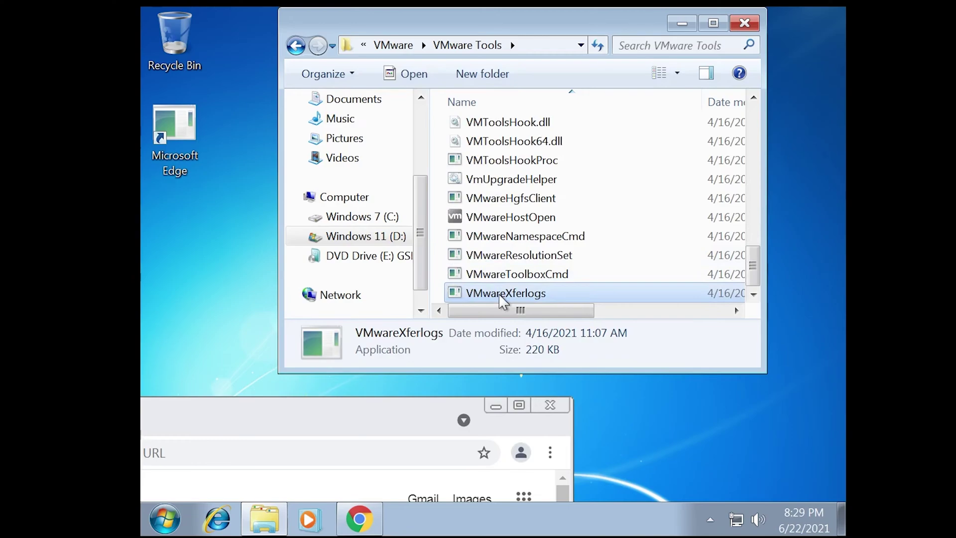
double_click(566, 273)
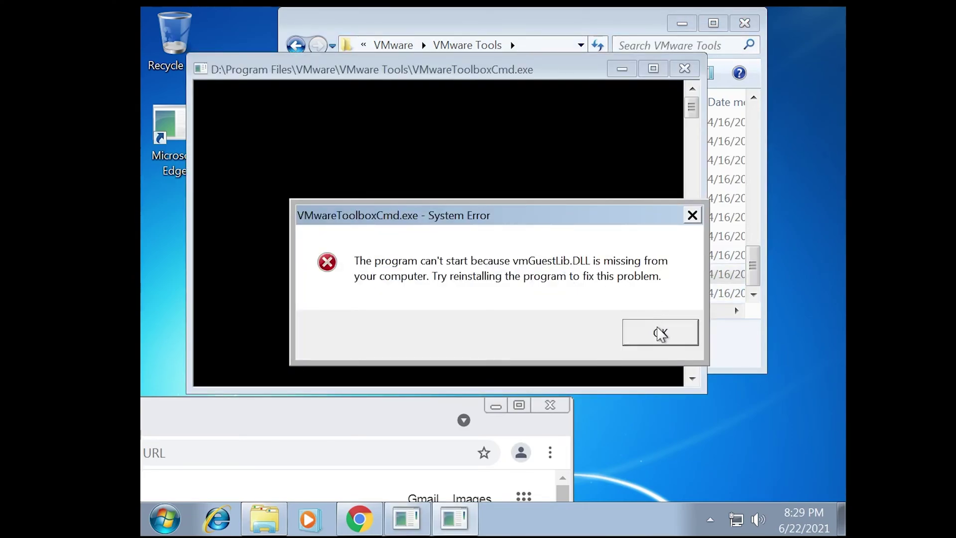
click(660, 333)
click(359, 528)
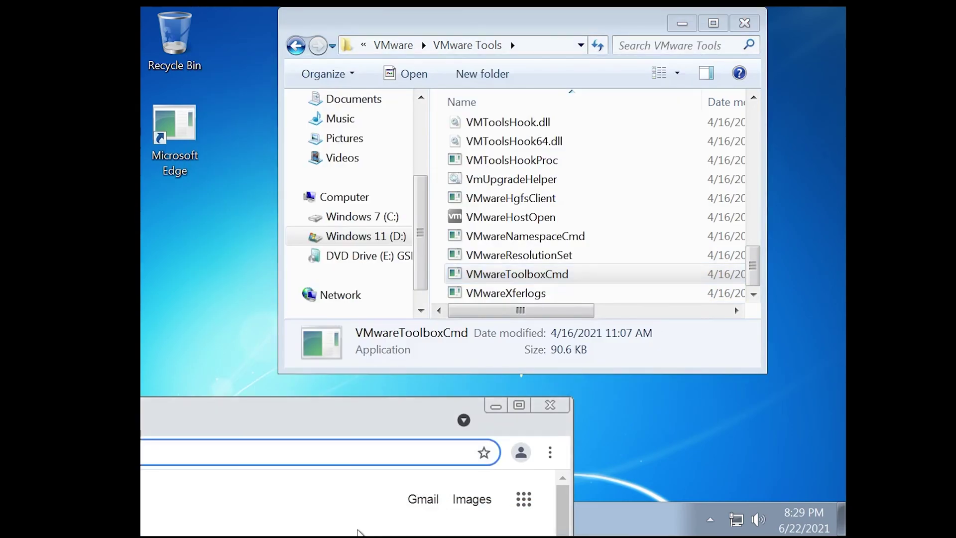
- Snap Chrome right, close Internet Explorer, search 'microsoft edge download' and open Microsoft's Edge page
key(super+Right)
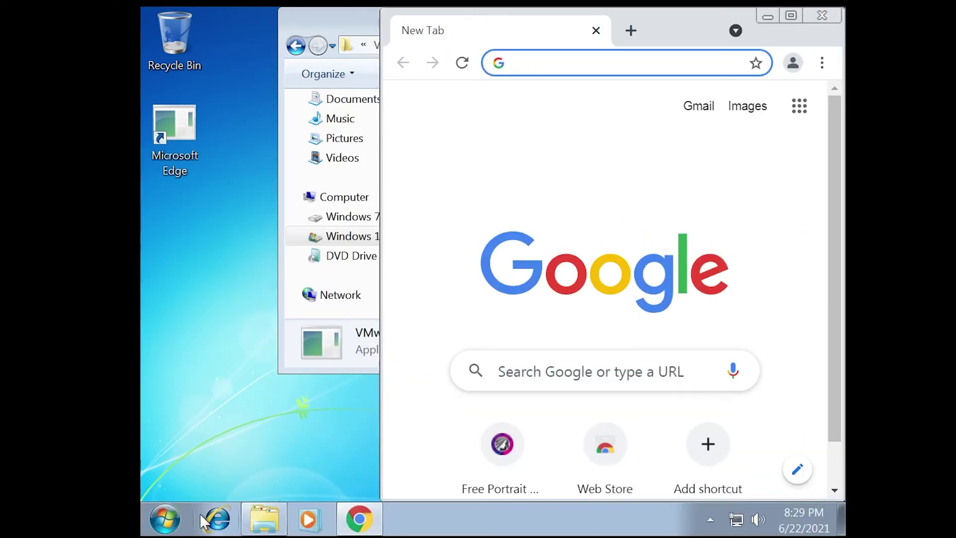
click(215, 519)
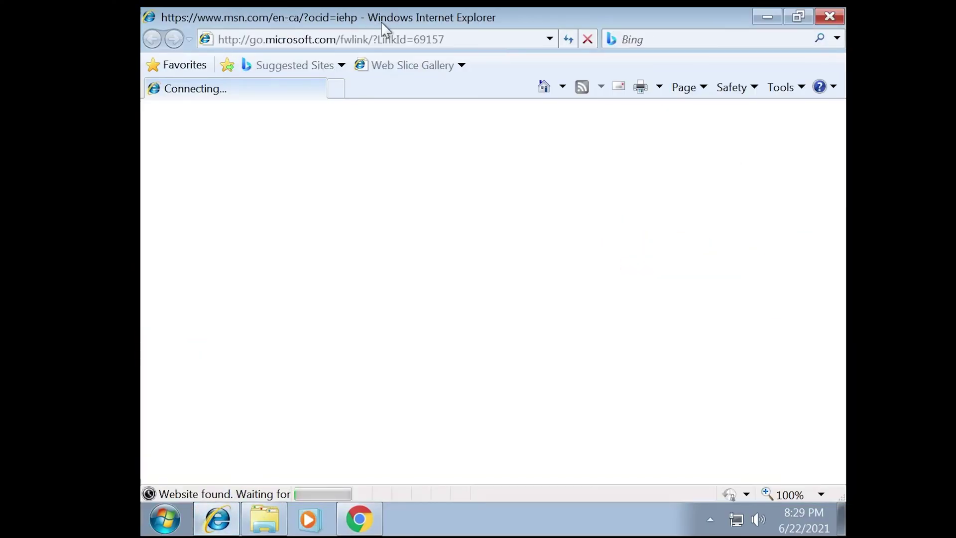
drag(386, 28, 359, 155)
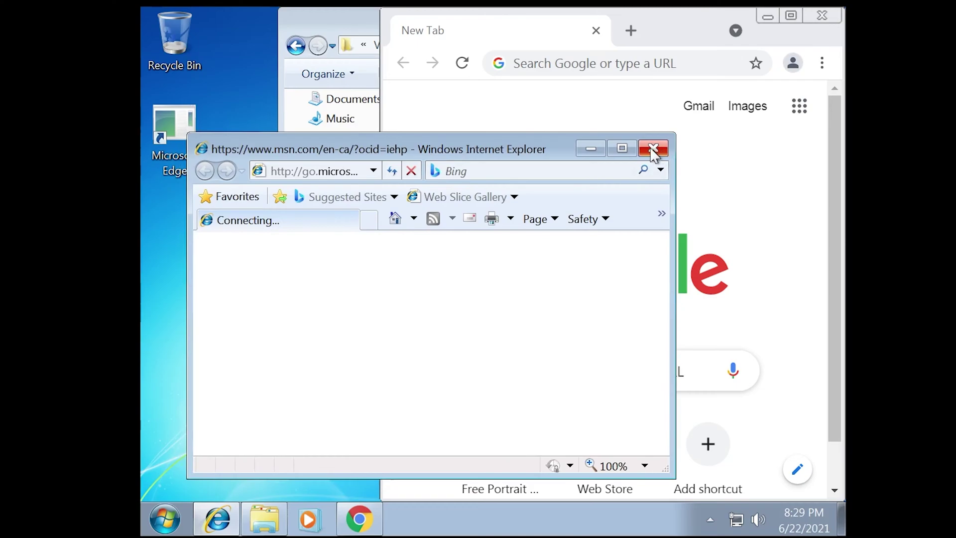
click(652, 148)
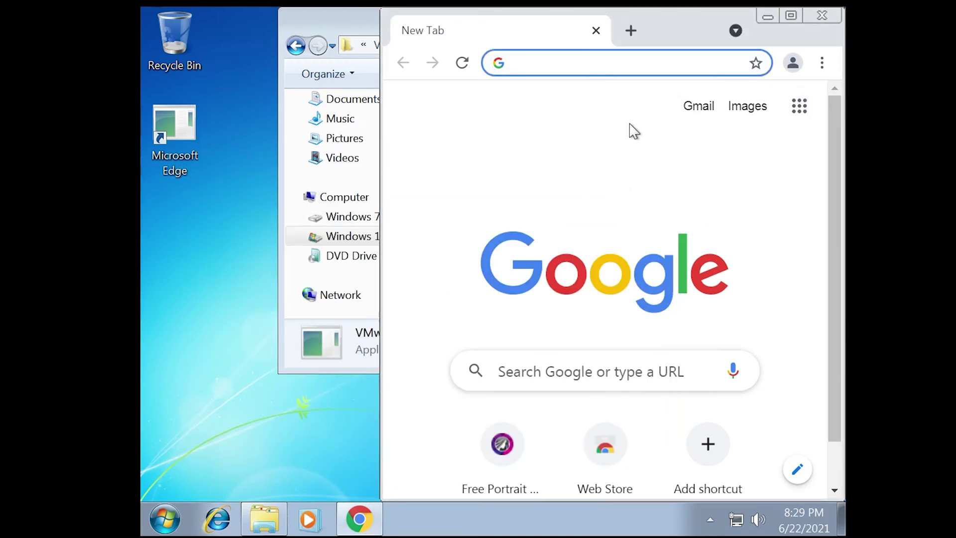
text(microsoft ed)
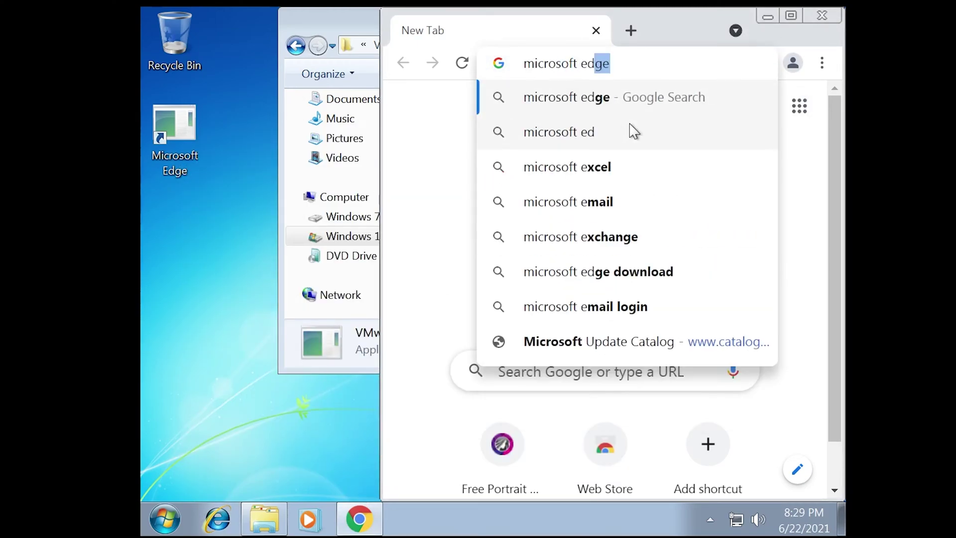
text(ge download)
key(Return)
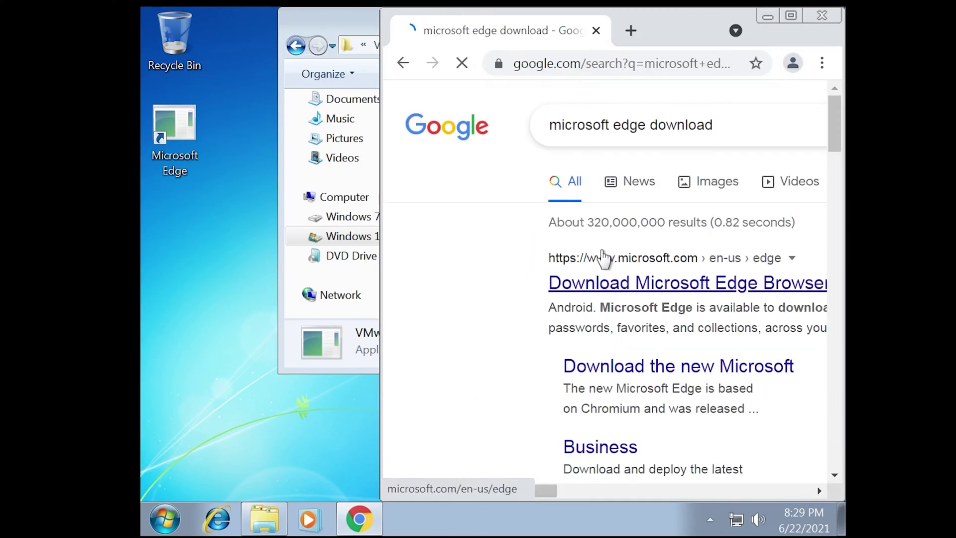
click(603, 280)
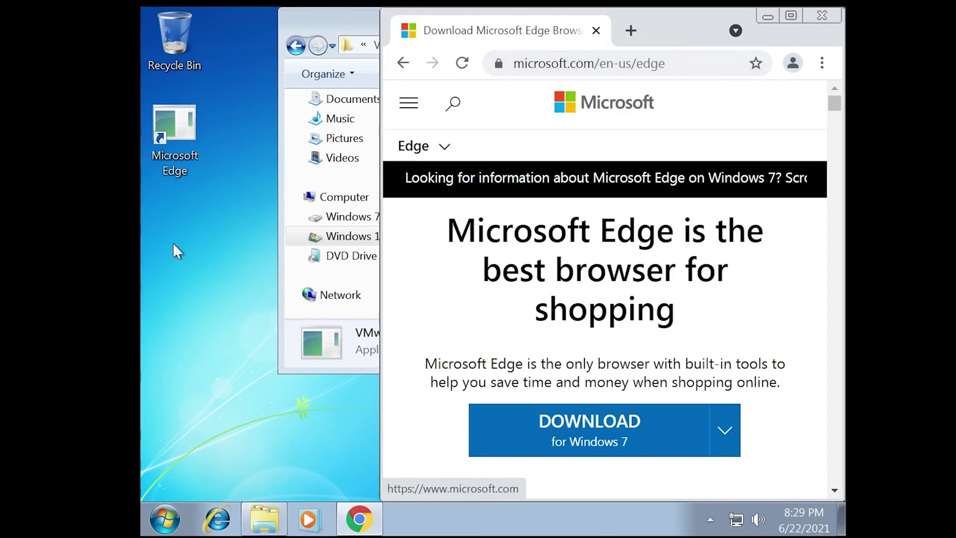
- Check the available screen resolutions, keeping 1152 × 864
right_click(205, 393)
click(299, 347)
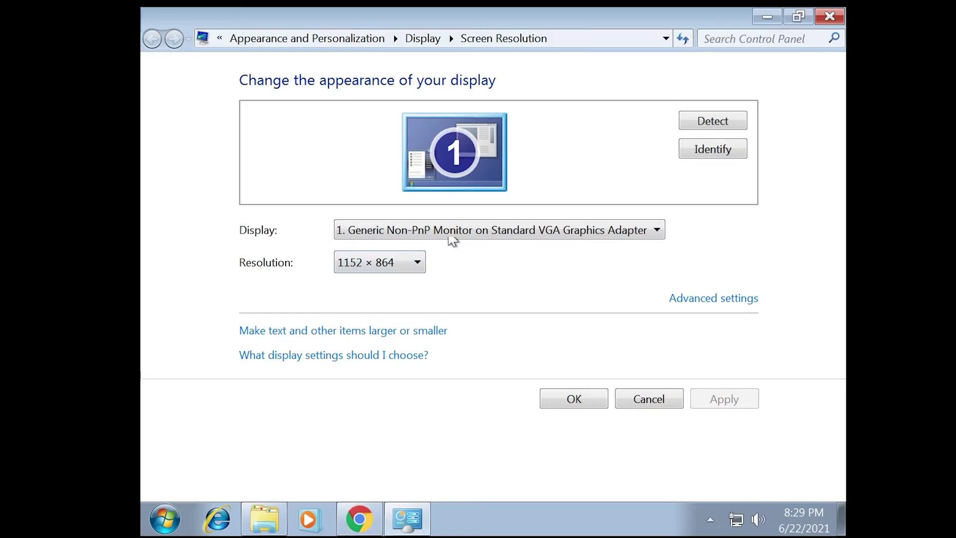
click(370, 259)
key(Escape)
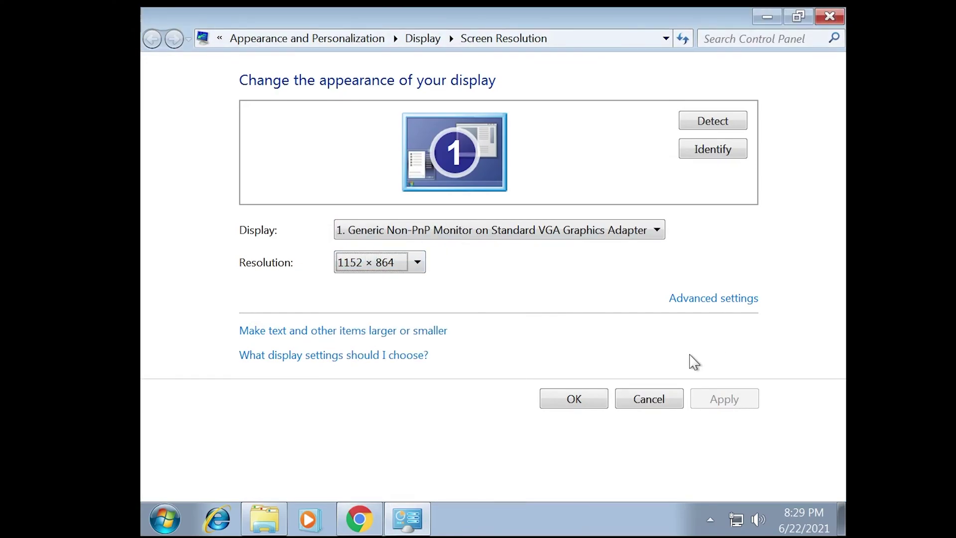
click(829, 17)
- Download Microsoft Edge for Windows 7, accepting the license terms, then bring up the Run box
scroll(675, 220, down, 5)
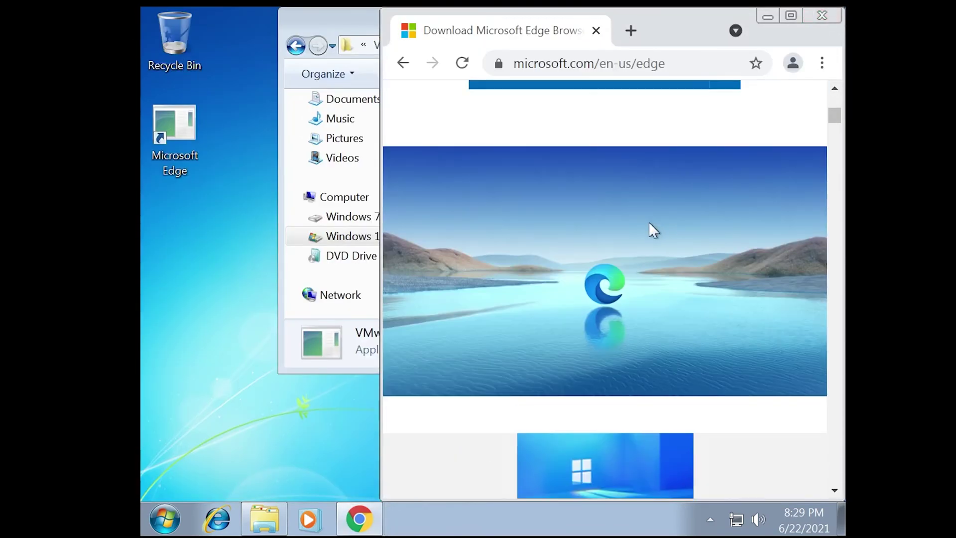
scroll(550, 208, up, 3)
click(550, 239)
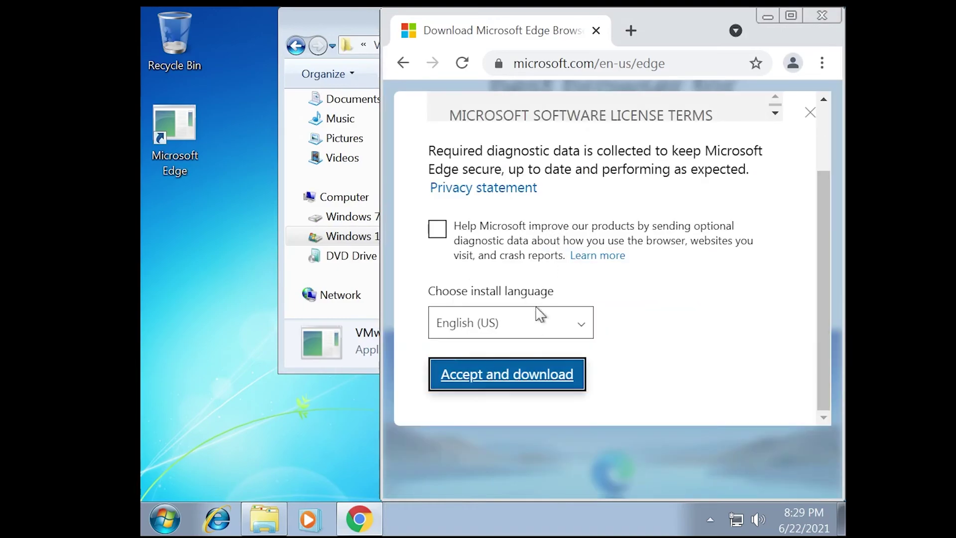
click(526, 372)
click(517, 337)
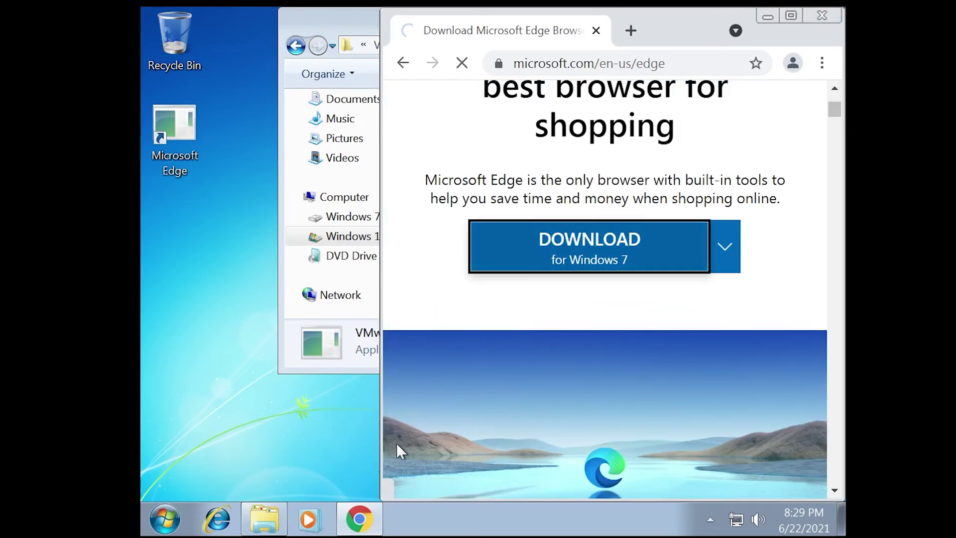
key(super+r)
- Run winver to confirm Windows 7 Professional Service Pack 1, then close it
text(winv)
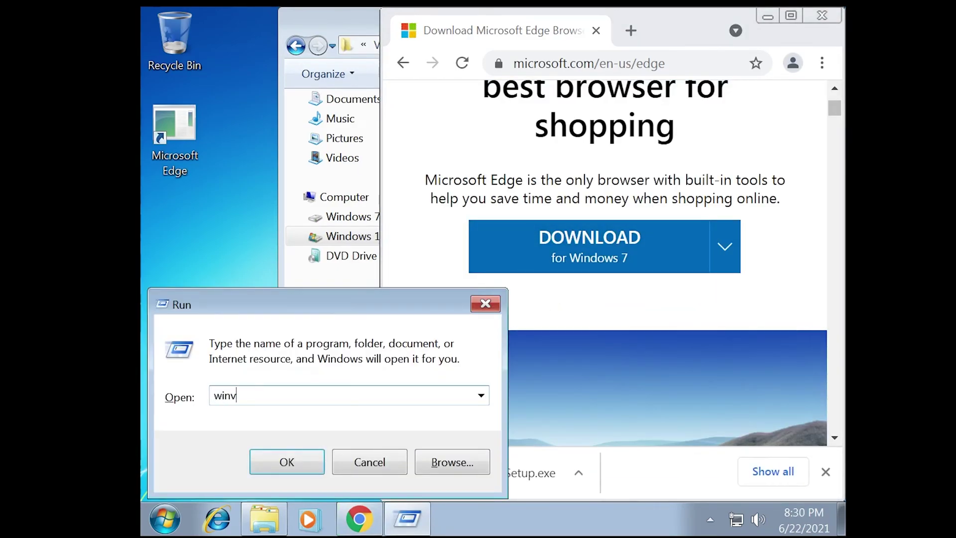
text(er)
key(Return)
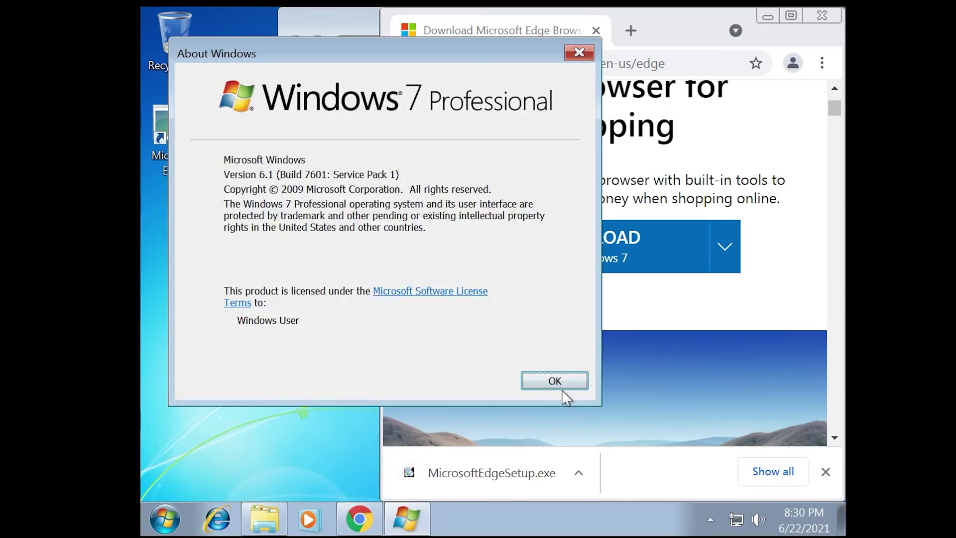
click(562, 388)
- Launch the downloaded MicrosoftEdgeSetup.exe, approving the security warning and UAC prompt
click(473, 473)
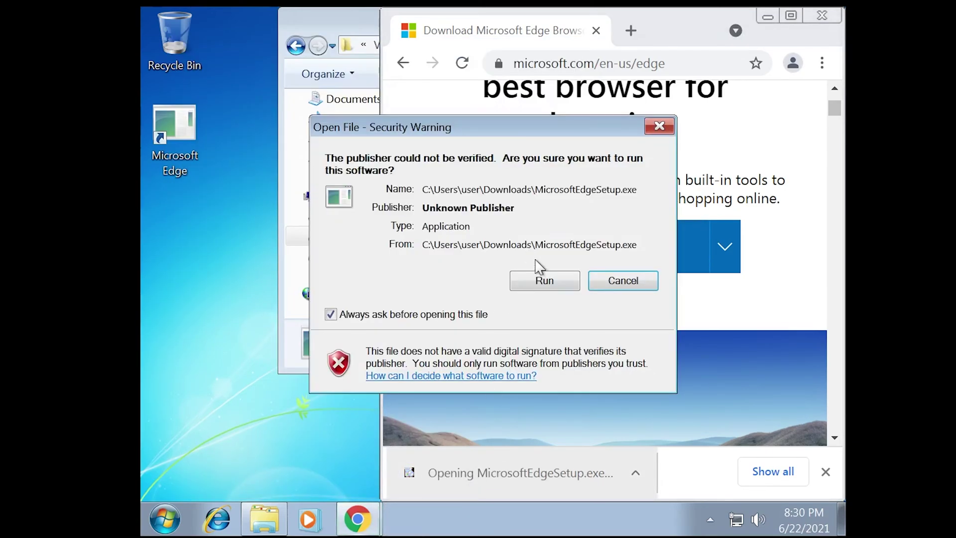
click(537, 293)
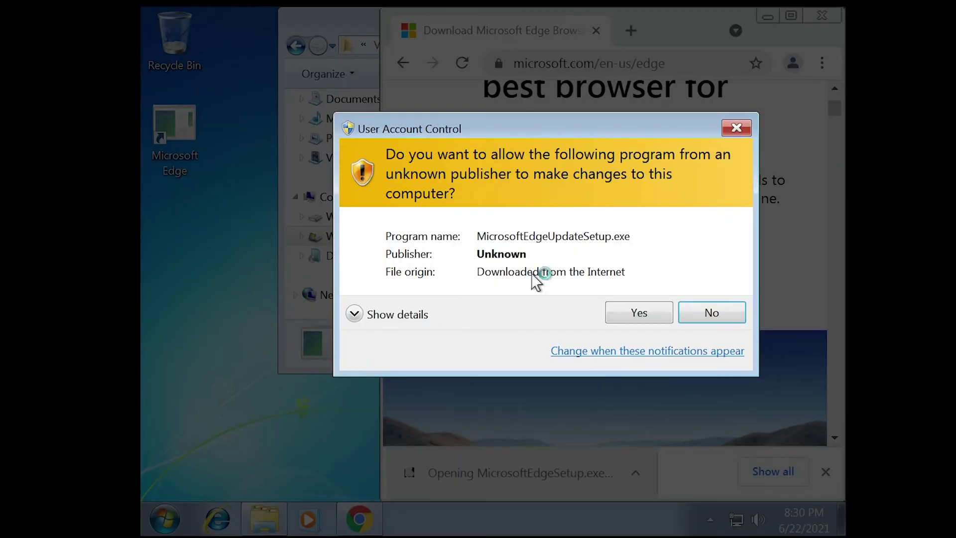
click(632, 315)
- Browse the Windows 11 (D:) and Windows 7 (C:) drives, Downloads and Favorites in Explorer
click(264, 519)
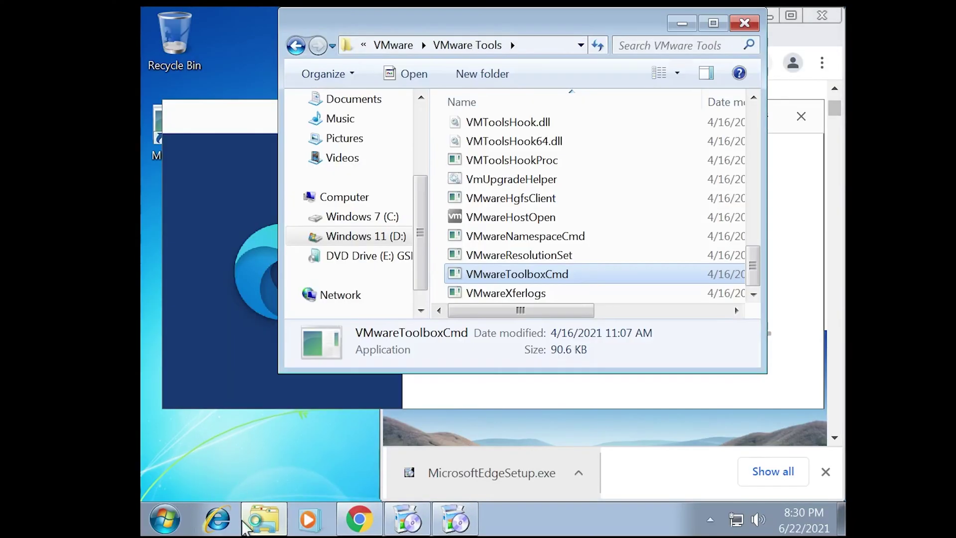
click(343, 237)
click(348, 223)
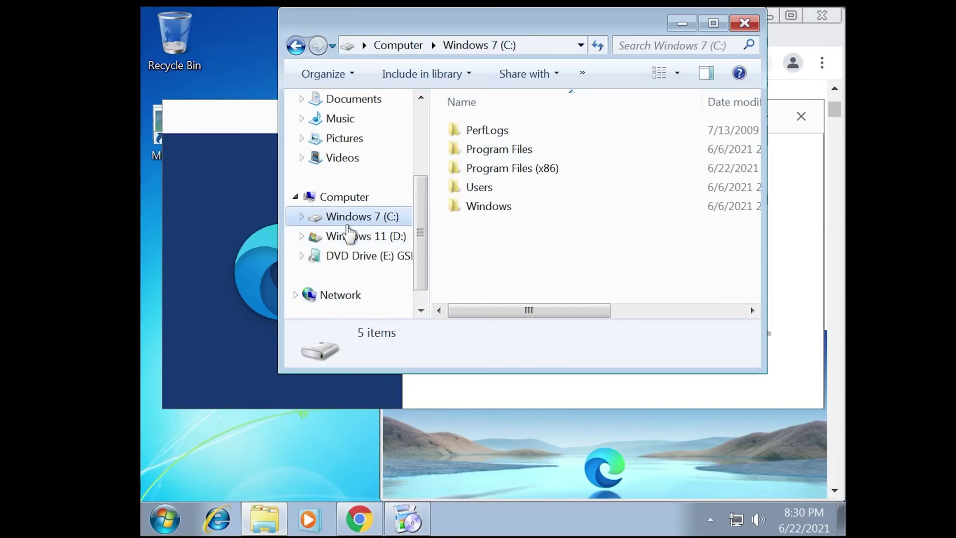
scroll(344, 128, up, 2)
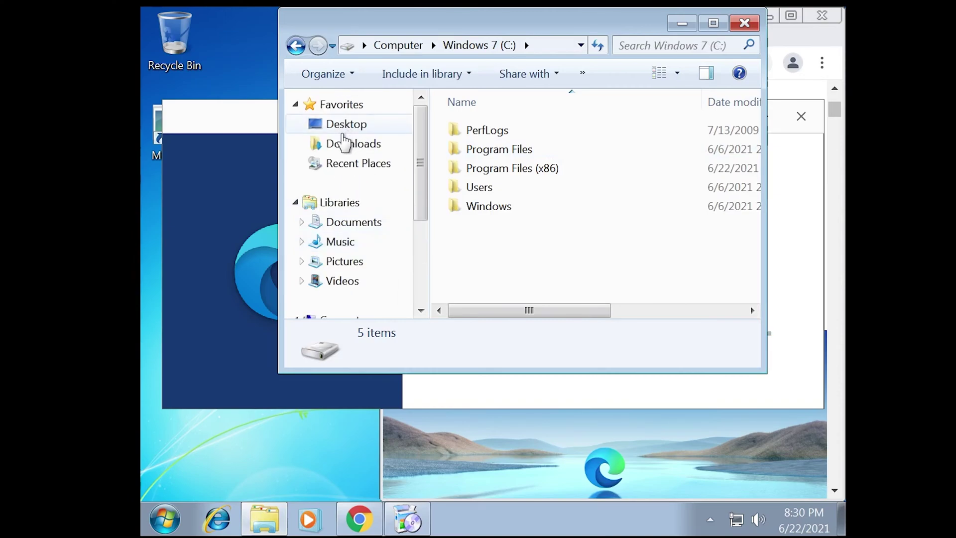
click(338, 144)
click(342, 105)
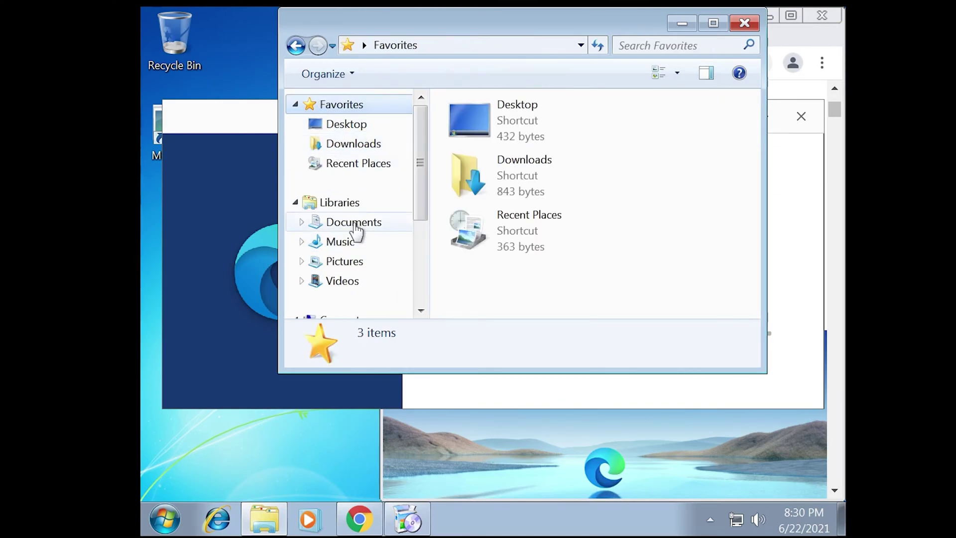
scroll(355, 230, down, 2)
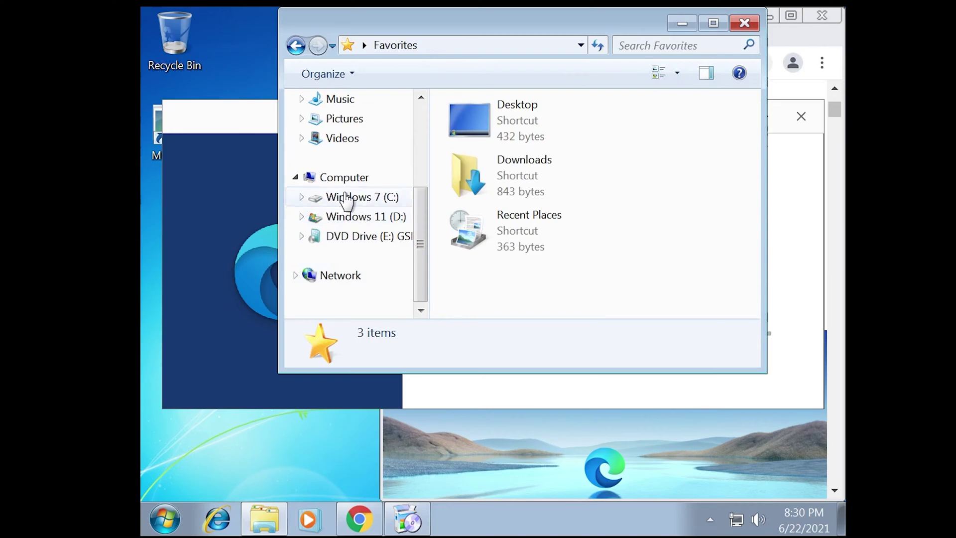
- Open Computer's Properties to view the System page (64-bit, 32.0 GB RAM)
click(363, 178)
right_click(366, 178)
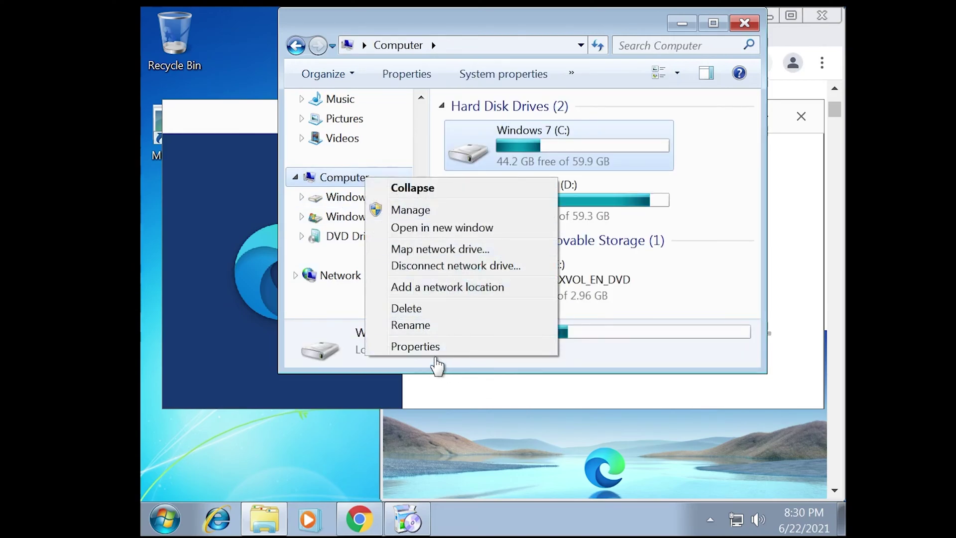
click(420, 347)
- Launch Internet Explorer, then open the Windows 11 (D:) drive in Explorer
scroll(278, 362, down, 3)
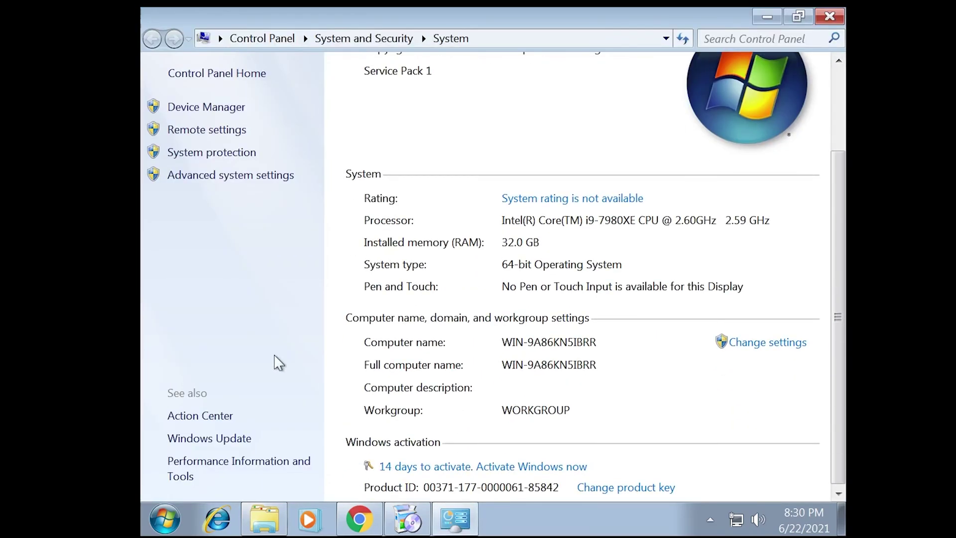
click(218, 520)
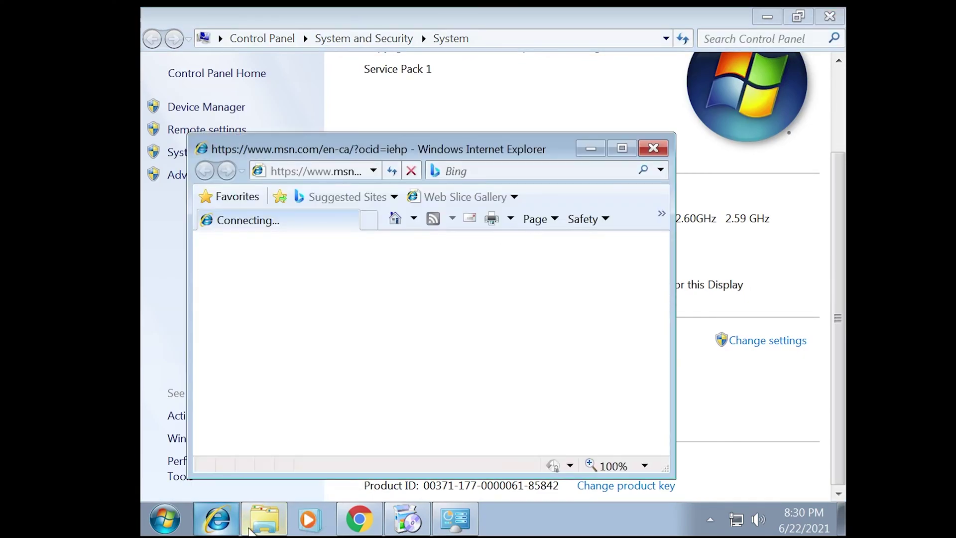
click(264, 520)
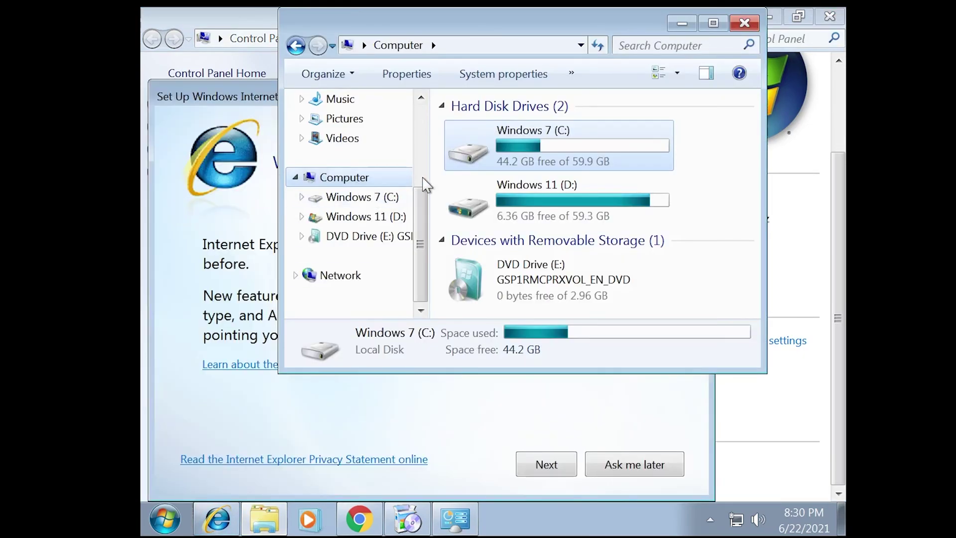
double_click(532, 198)
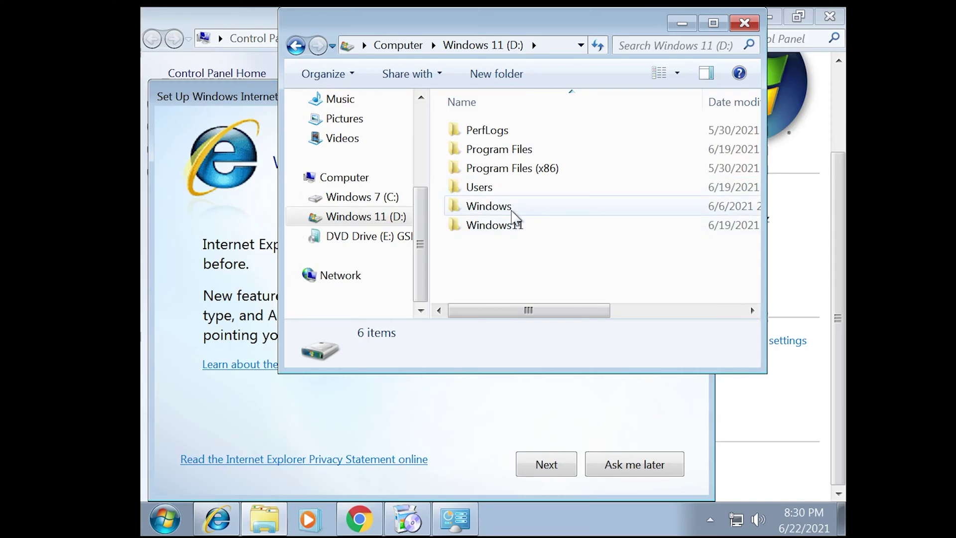
- Review the D: Windows folder's Properties across the Security, Sharing and Previous Versions tabs
click(512, 207)
right_click(512, 210)
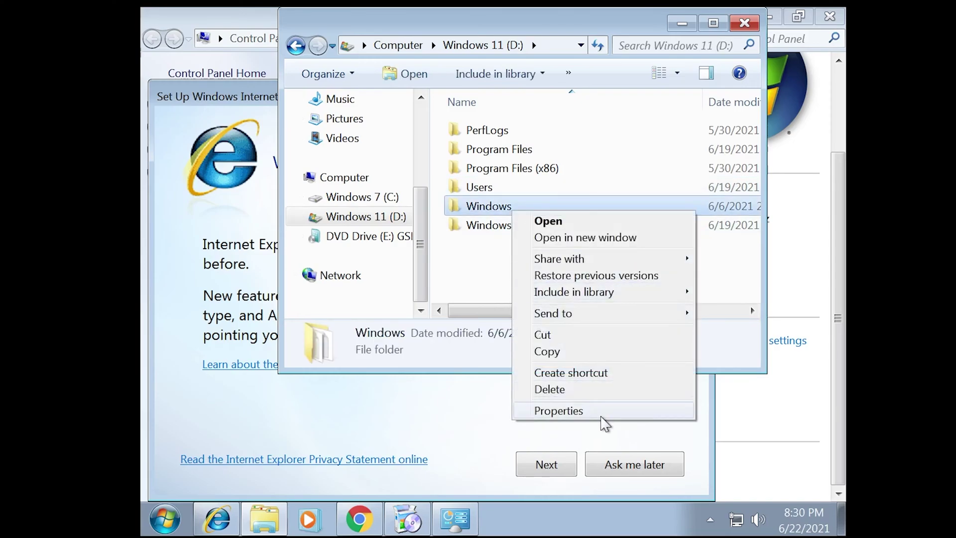
click(573, 411)
drag(624, 75, 377, 75)
click(368, 87)
click(349, 92)
click(437, 97)
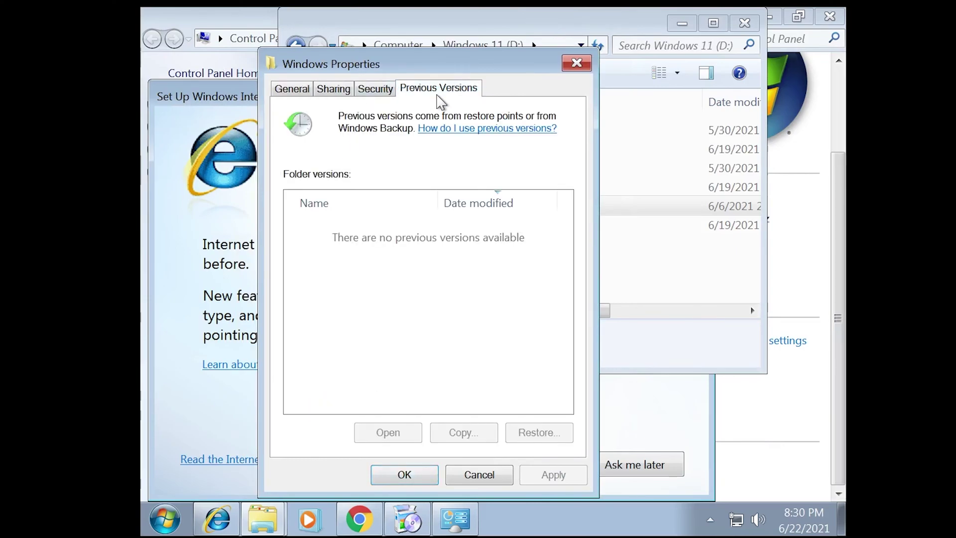
click(573, 65)
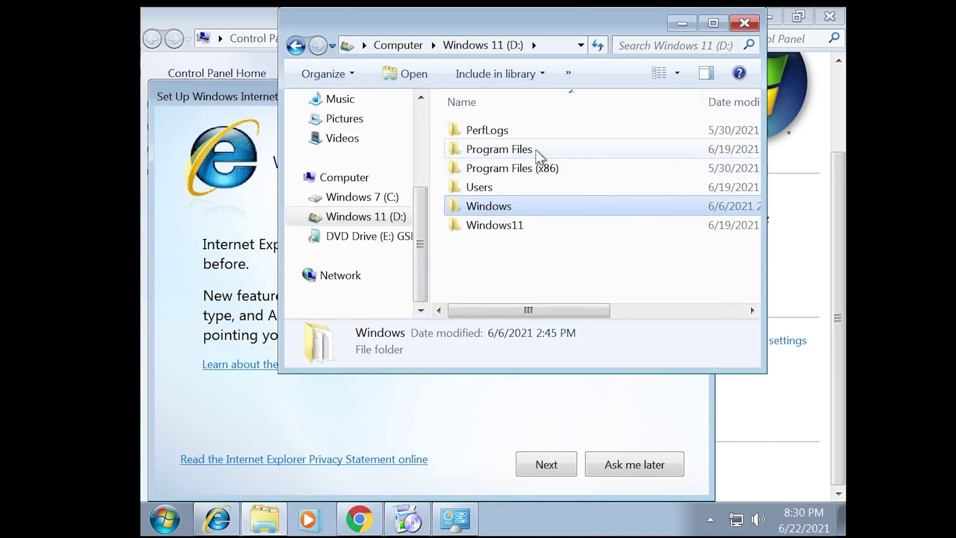
- Bring the System window forward and restore it from maximized size
click(444, 523)
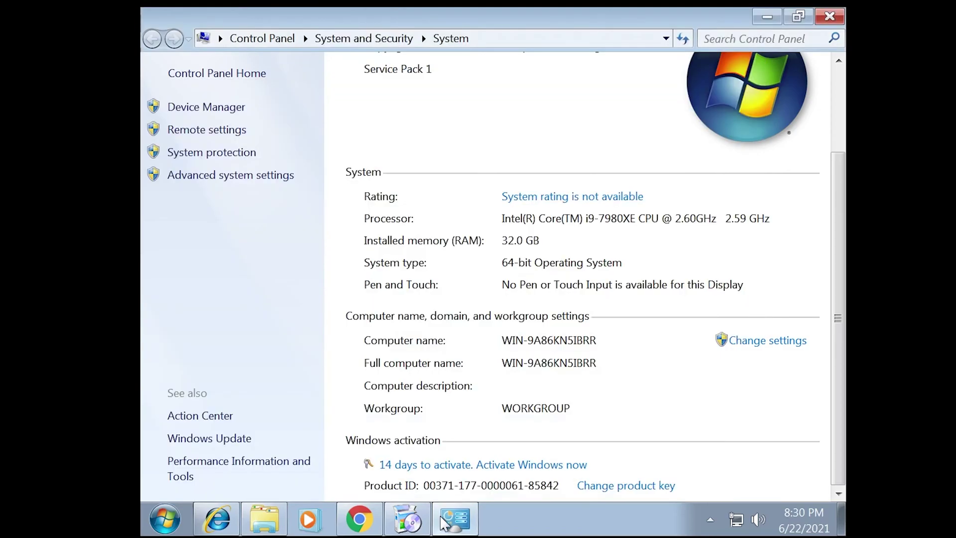
scroll(587, 171, up, 3)
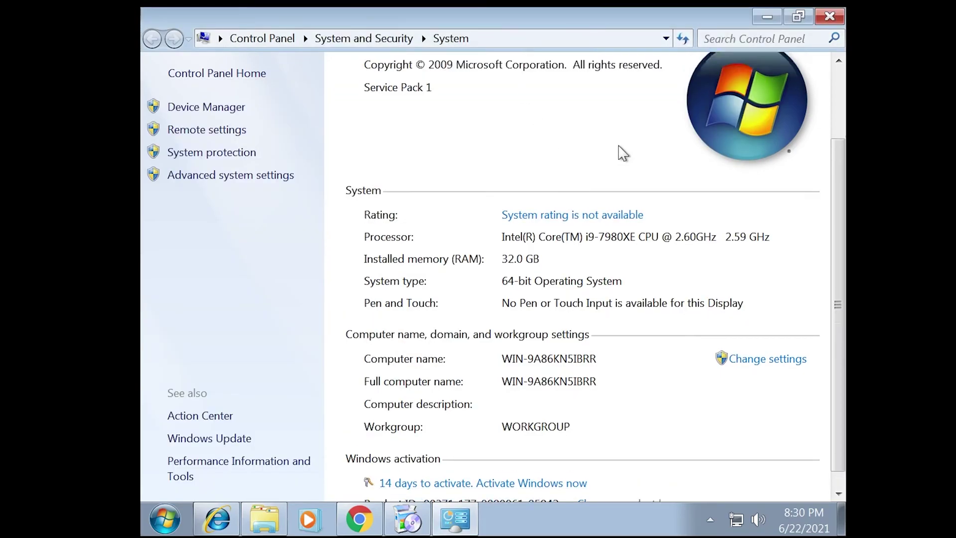
drag(495, 8, 348, 412)
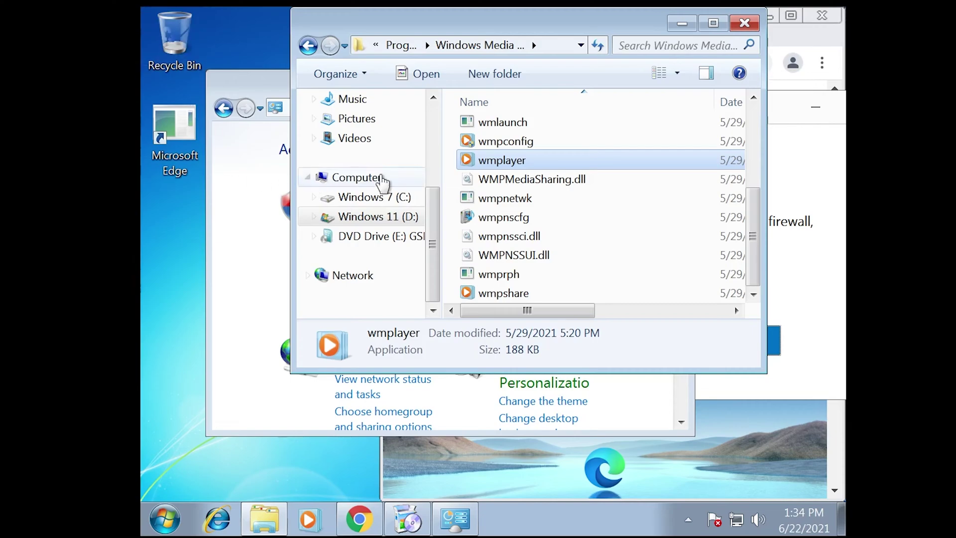
- Try running wmplayer and wmpconfig from D:, dismissing each invalid Win32 application error
double_click(570, 163)
key(Return)
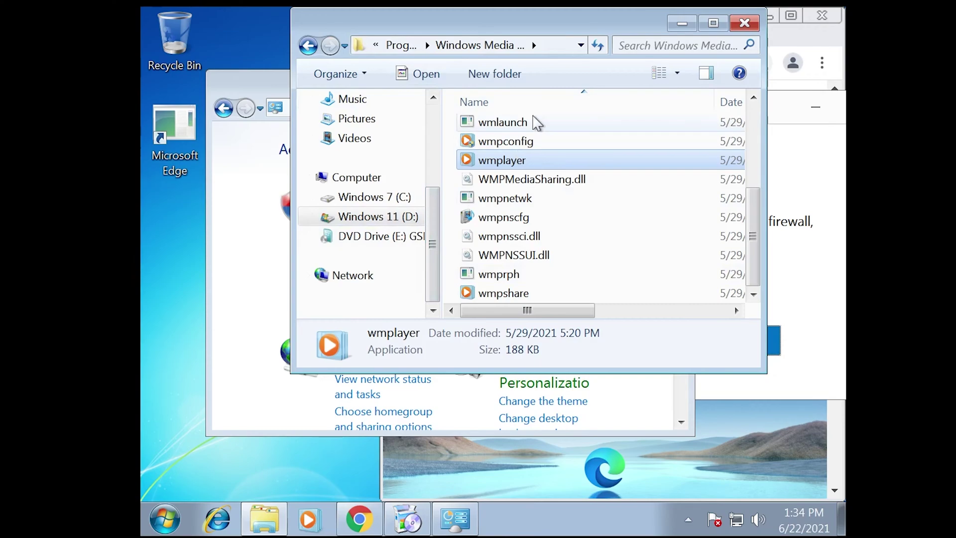
click(514, 125)
double_click(528, 143)
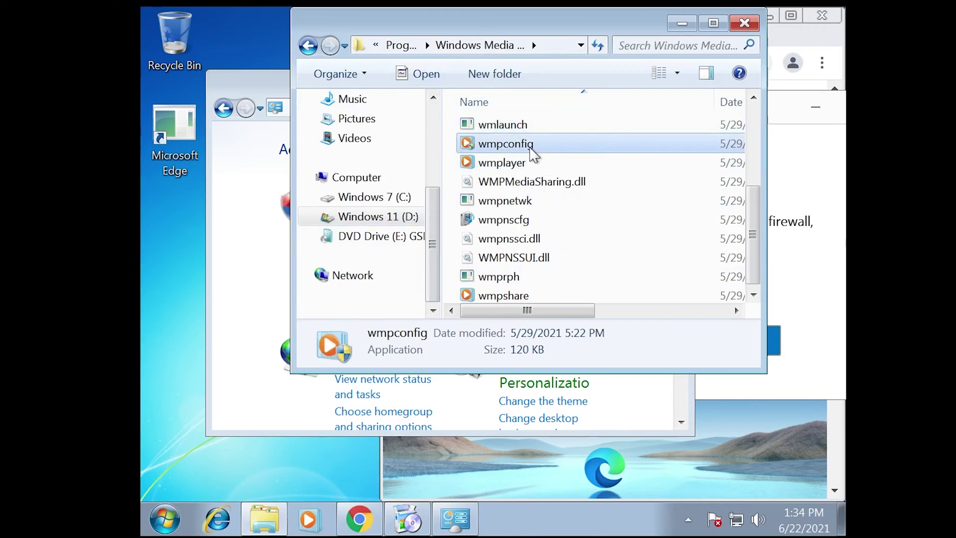
key(Return)
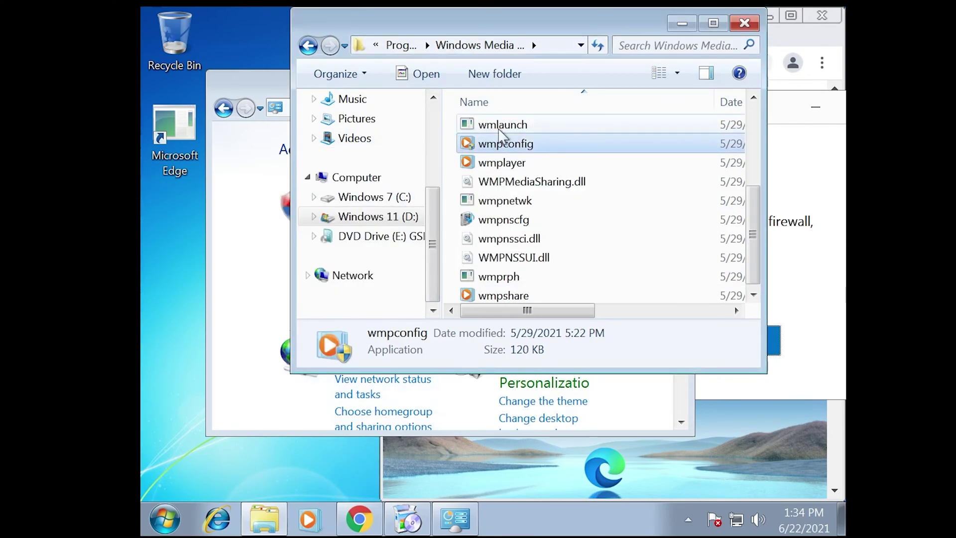
- Inspect wmpconfig's Details properties, then try wmpnscfg and dismiss its error
right_click(531, 143)
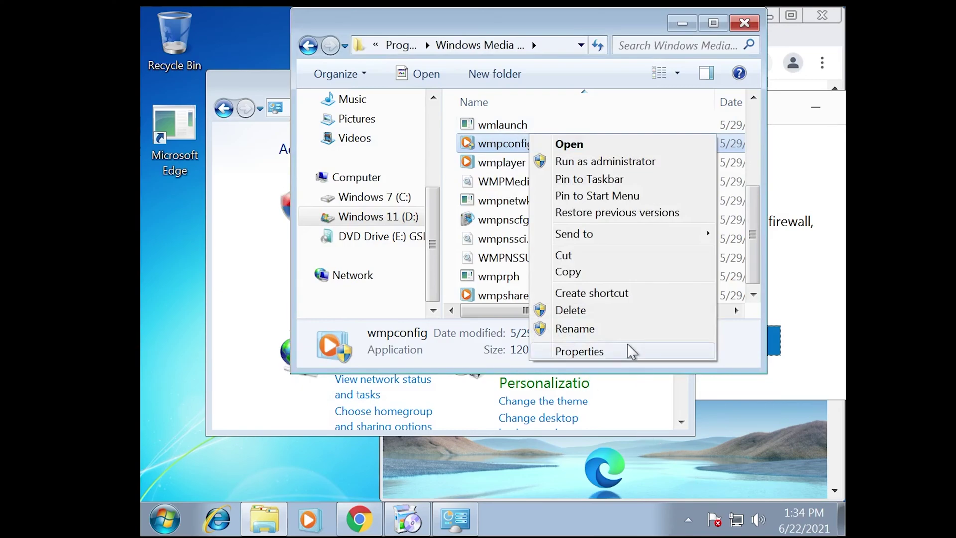
click(579, 351)
click(667, 68)
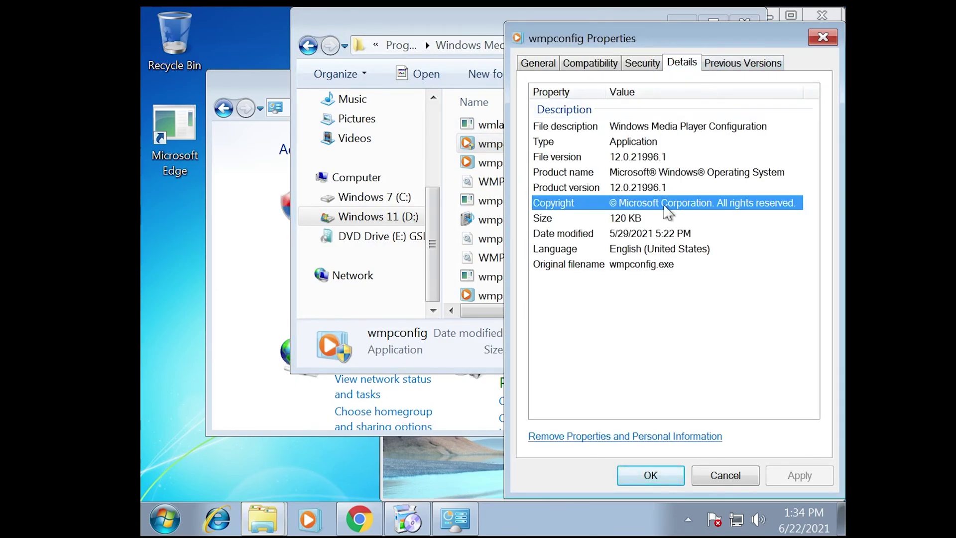
click(660, 188)
click(705, 128)
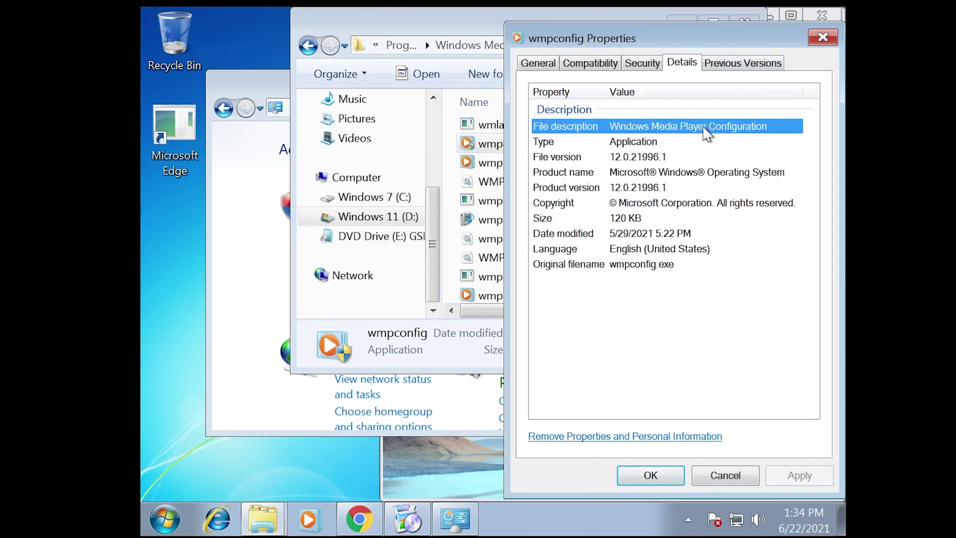
click(818, 38)
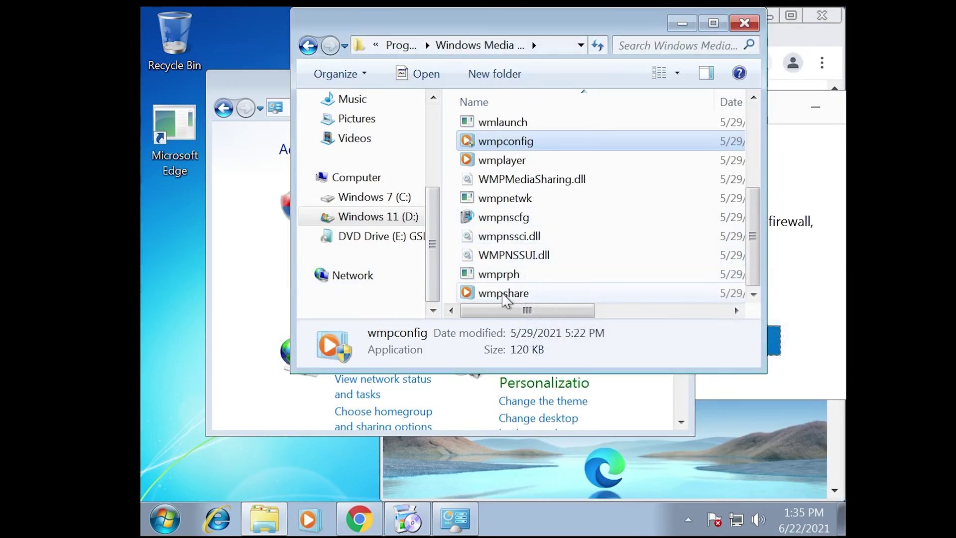
double_click(546, 217)
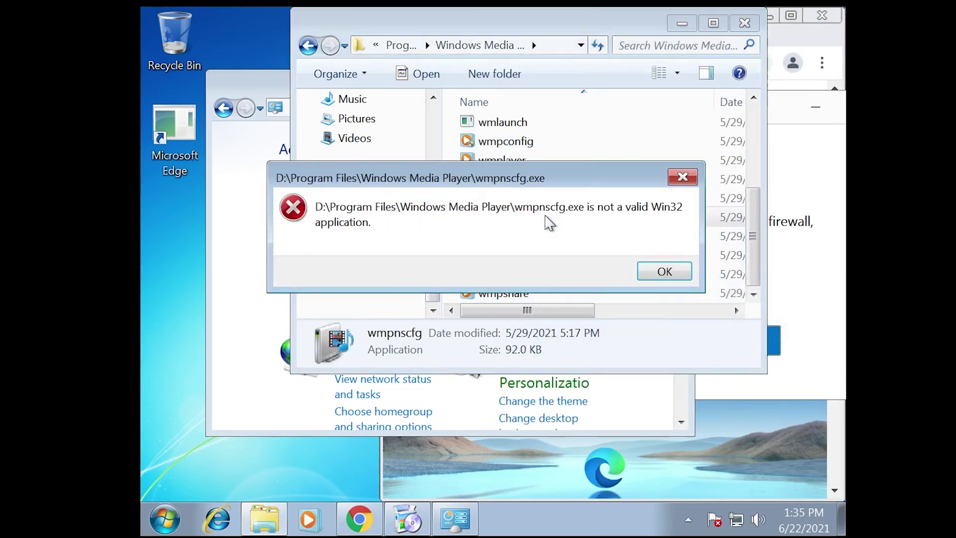
click(656, 271)
- Browse D:'s Windows NT\TableTextService folder, then return to Program Files
click(401, 45)
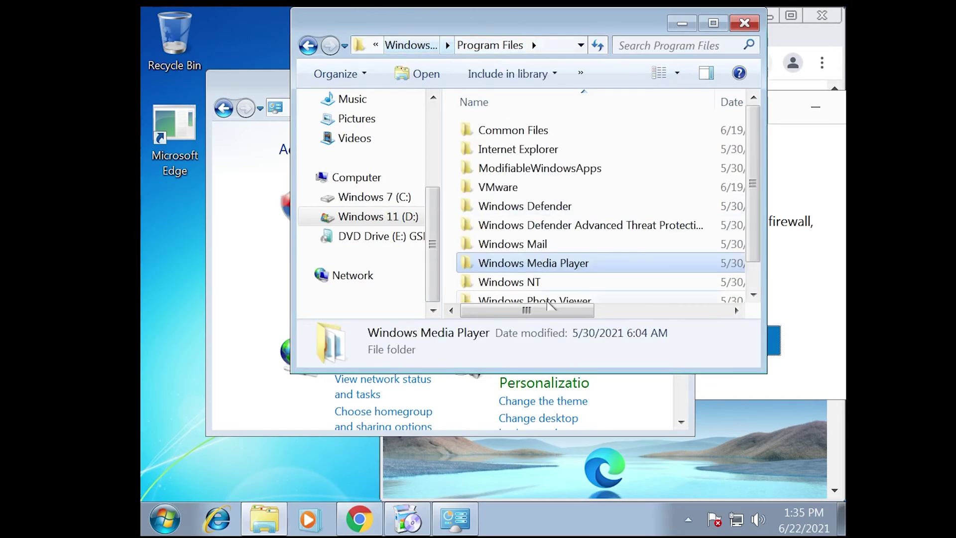
scroll(551, 305, down, 1)
double_click(580, 265)
double_click(560, 149)
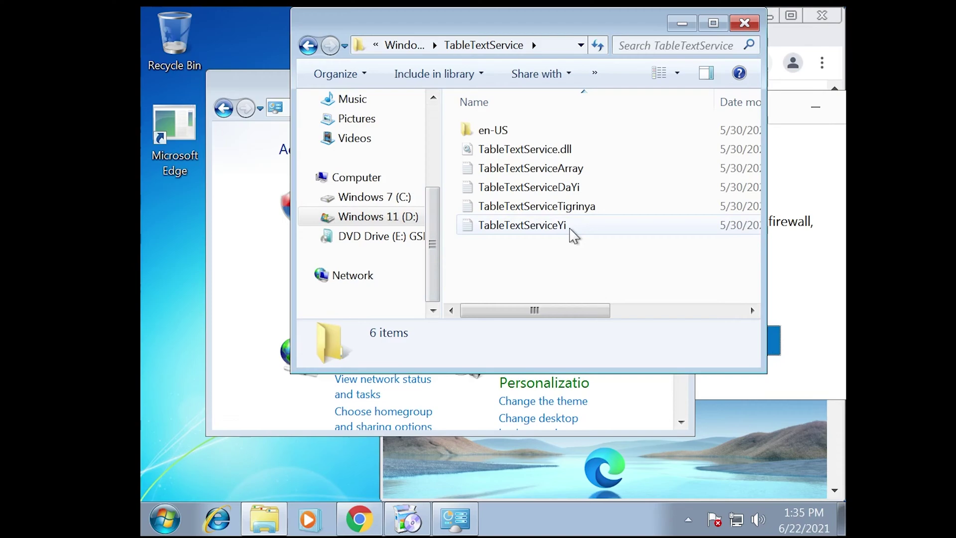
click(558, 224)
key(BackSpace)
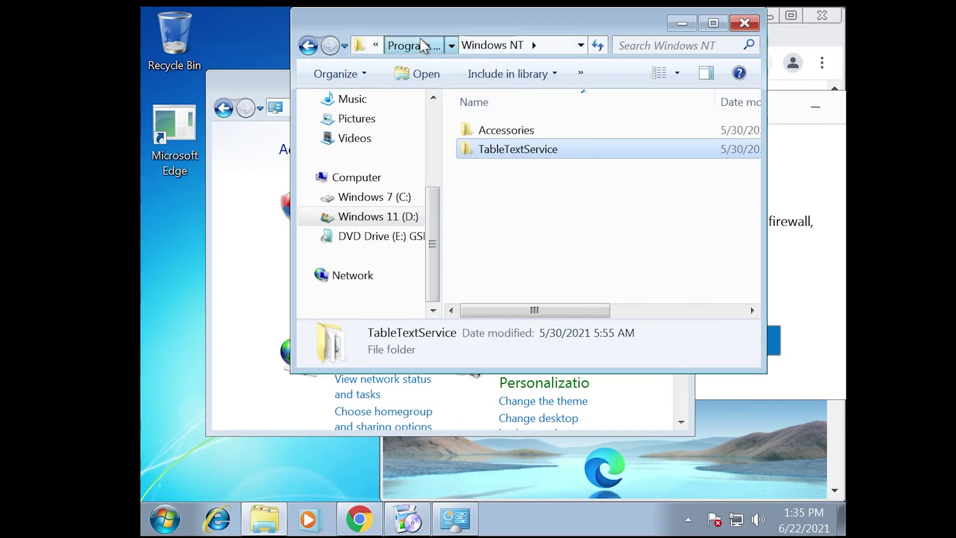
click(421, 45)
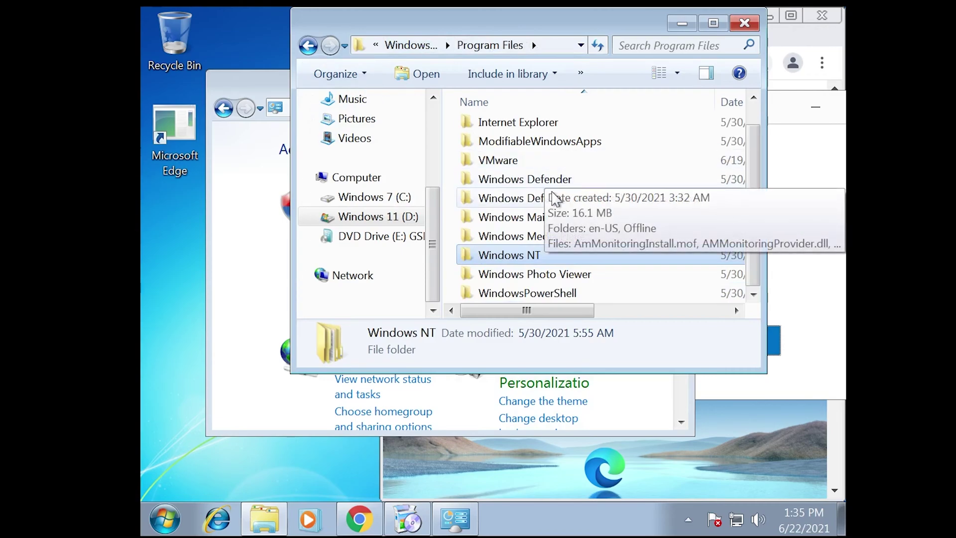
- Try running ImagingDevices from Windows Photo Viewer, then open WindowsPowerShell and the Pictures library
double_click(543, 274)
double_click(548, 151)
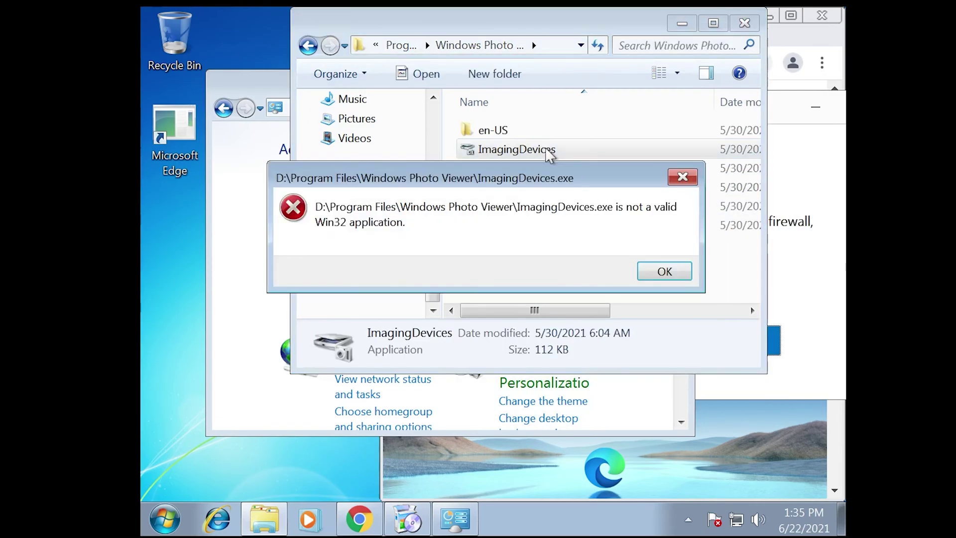
click(658, 266)
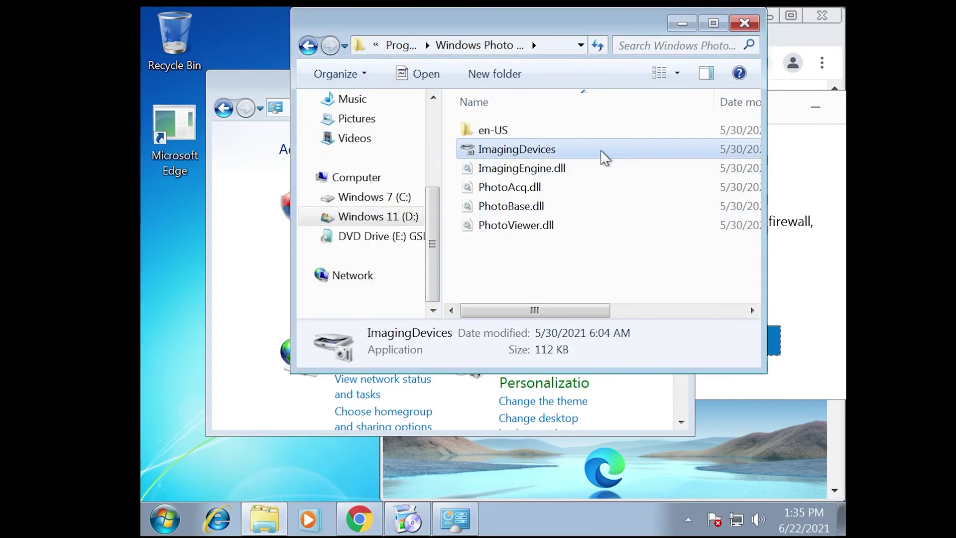
click(394, 48)
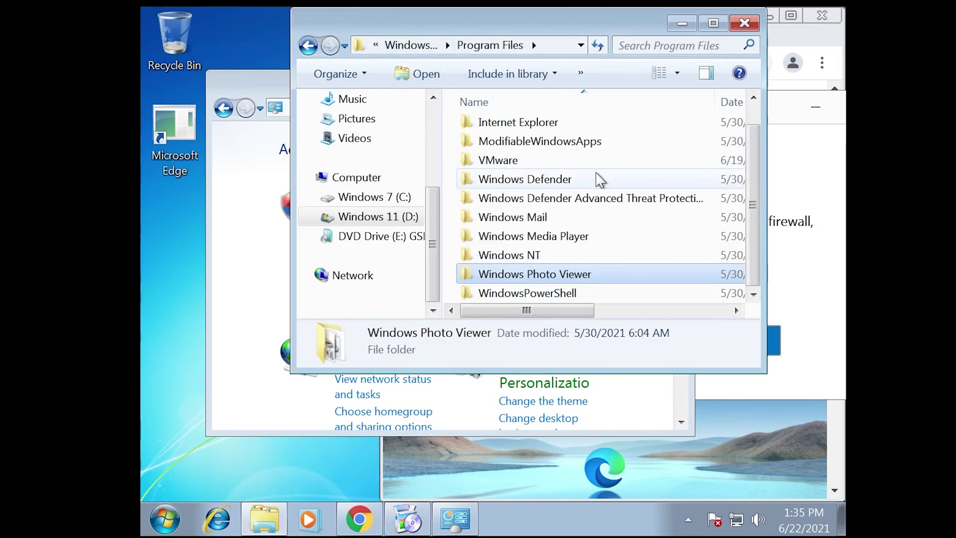
double_click(547, 293)
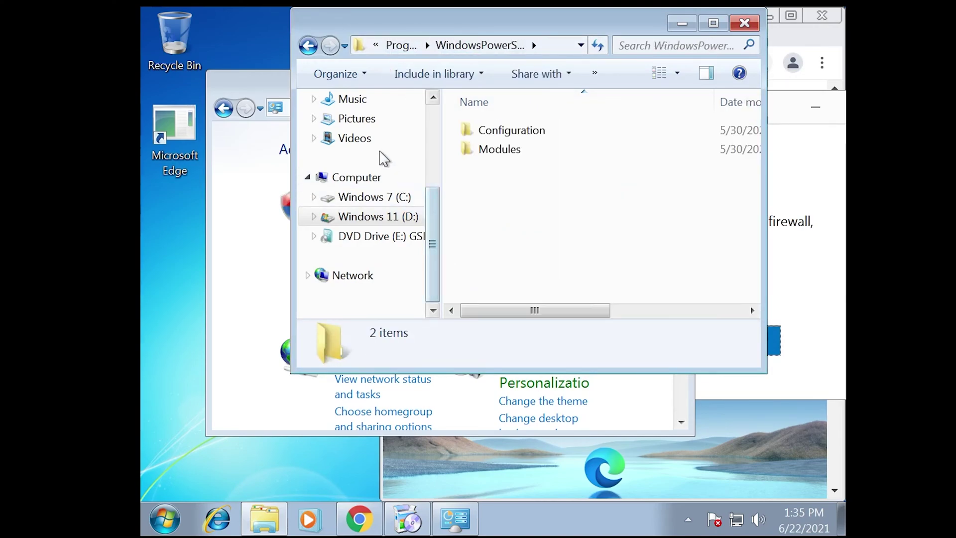
click(348, 121)
- Open the Videos and Music libraries and view the Music library's included locations
click(386, 139)
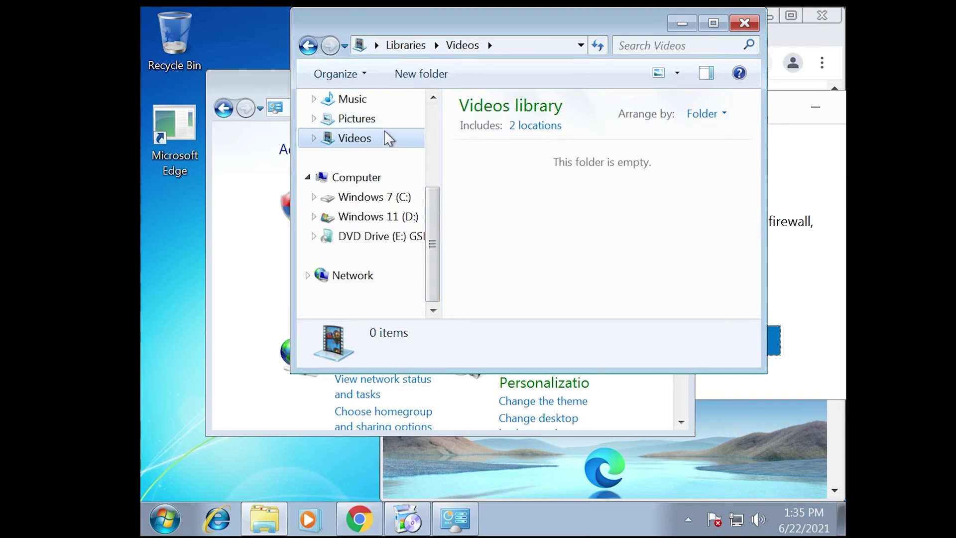
click(395, 100)
scroll(369, 185, up, 3)
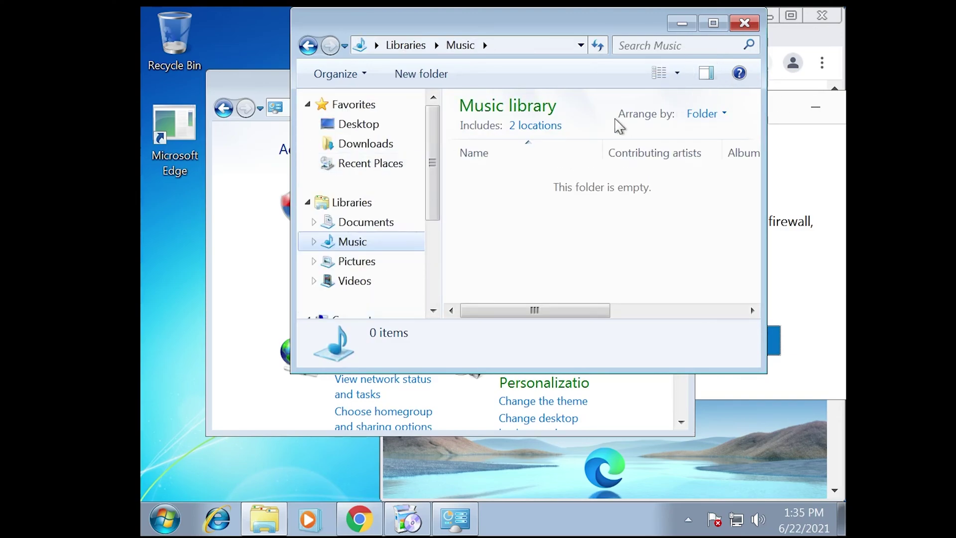
click(562, 128)
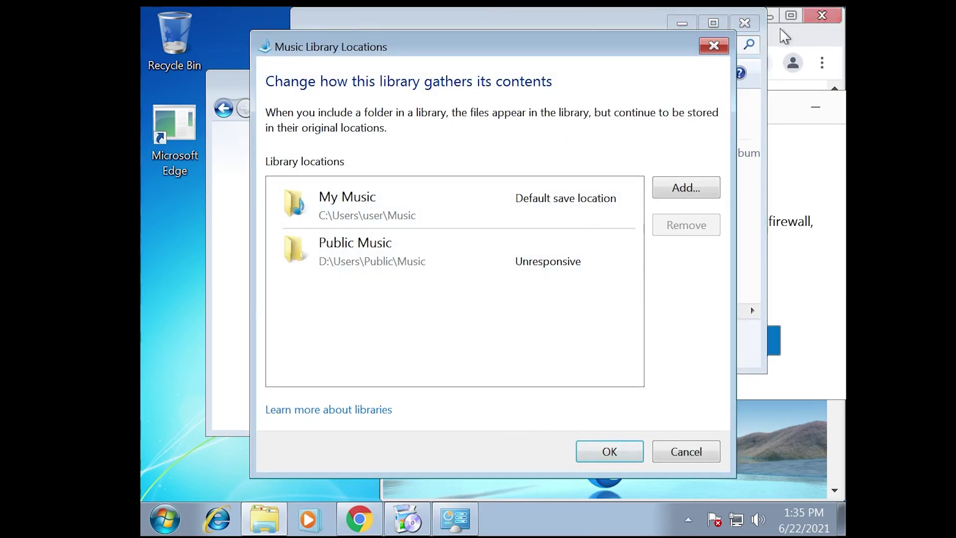
click(517, 268)
click(719, 45)
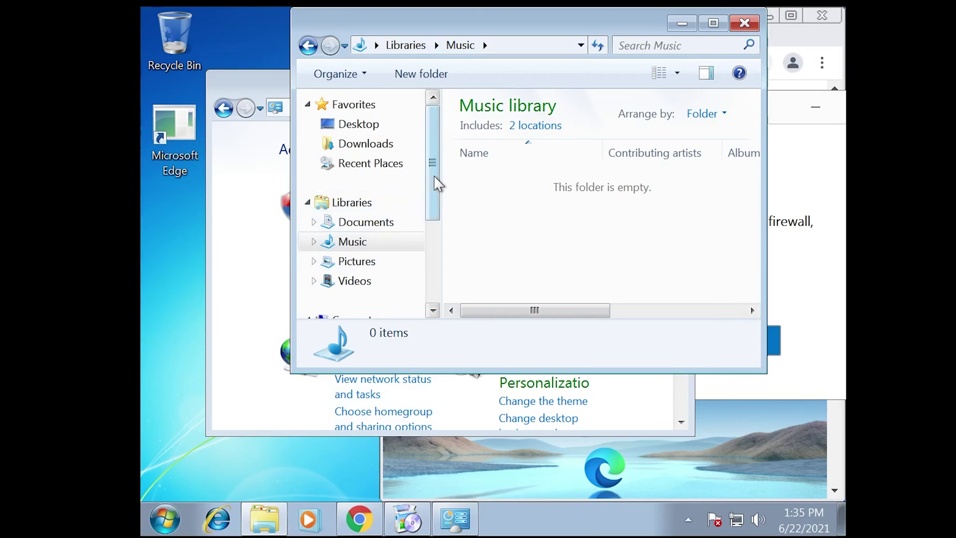
- Open the Windows 11 (D:) drive, then go back and open Windows 7 (C:)
drag(435, 177, 421, 230)
click(374, 237)
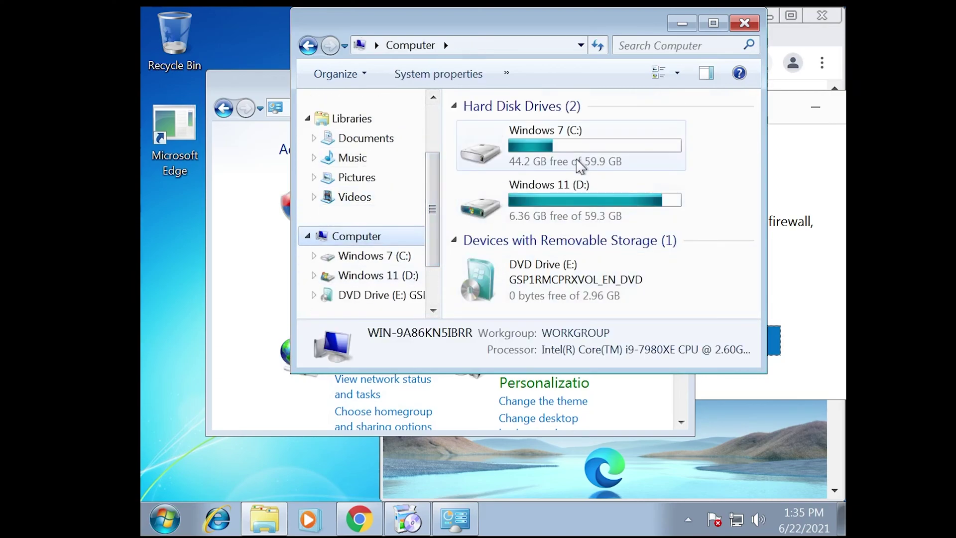
double_click(548, 185)
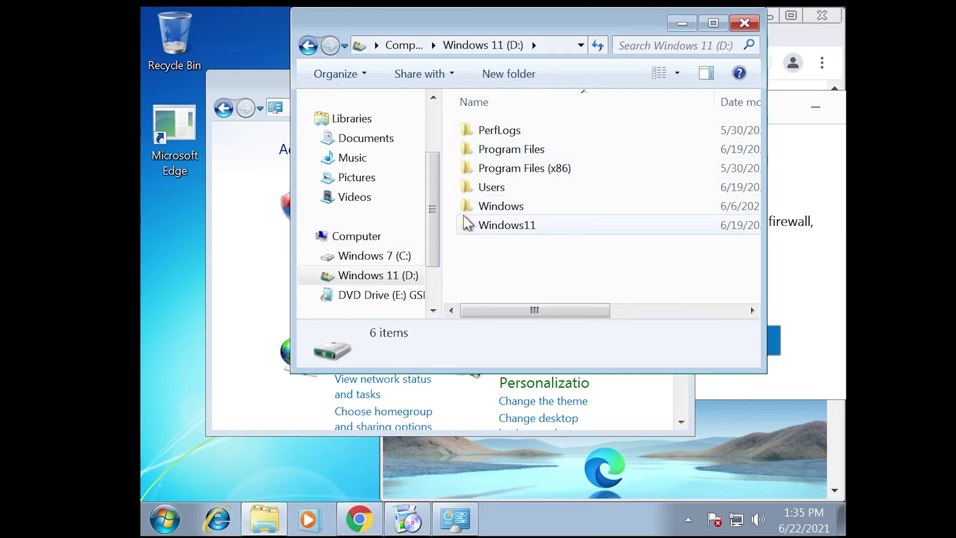
click(401, 45)
double_click(552, 137)
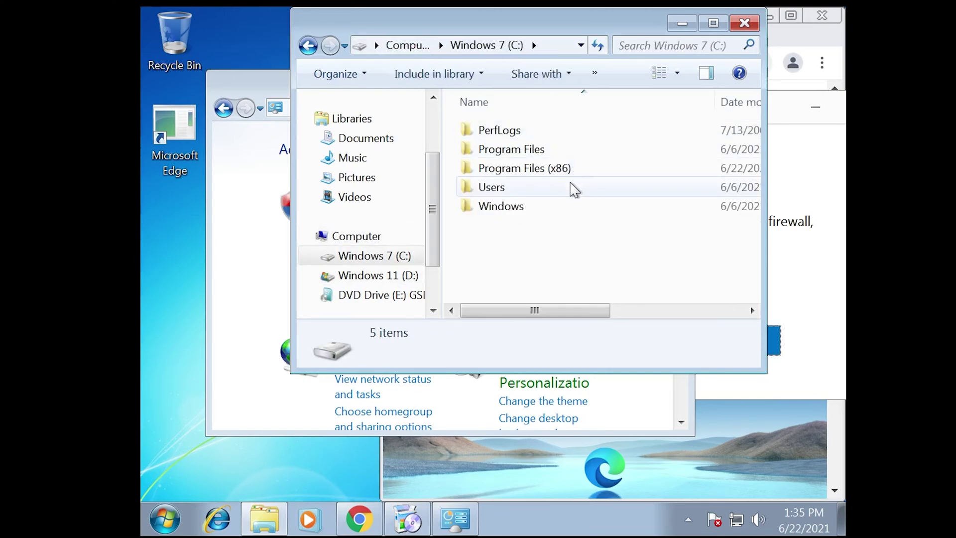
- Browse the user's folder on C:, opening My Pictures, My Videos and My Documents
double_click(548, 189)
double_click(519, 149)
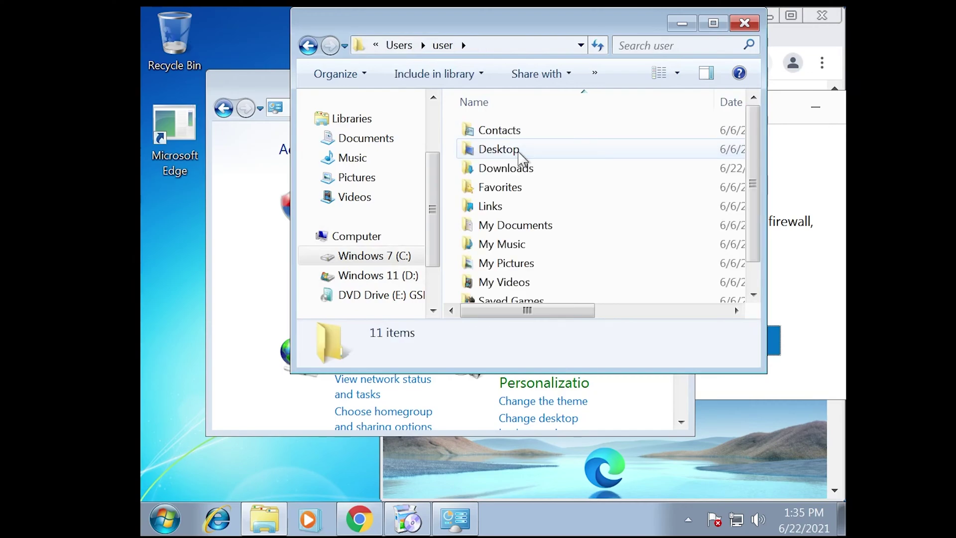
scroll(525, 199, down, 1)
double_click(531, 237)
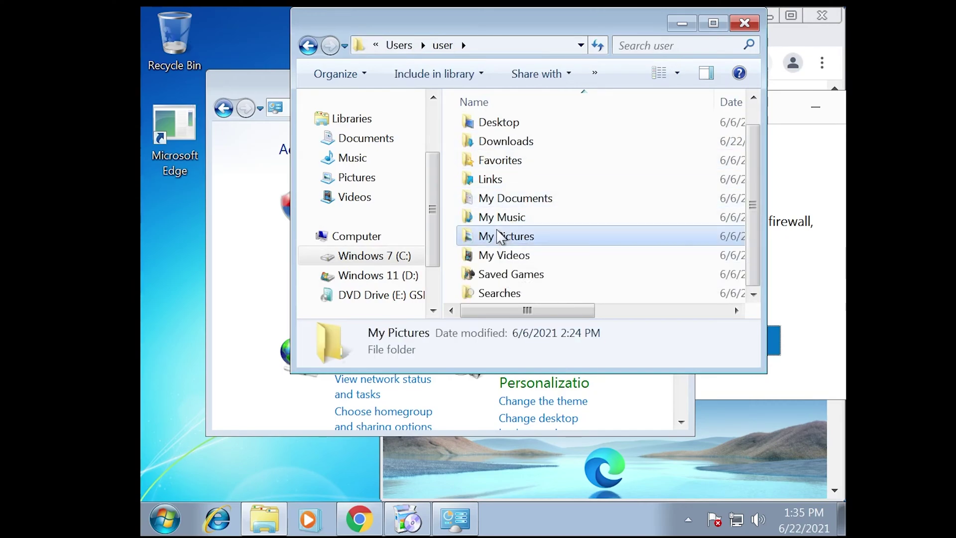
click(442, 46)
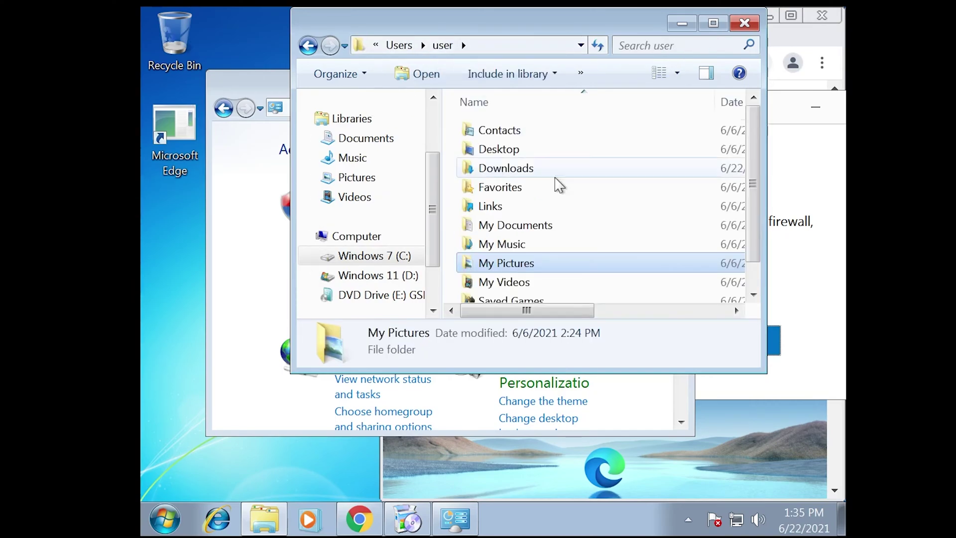
double_click(544, 288)
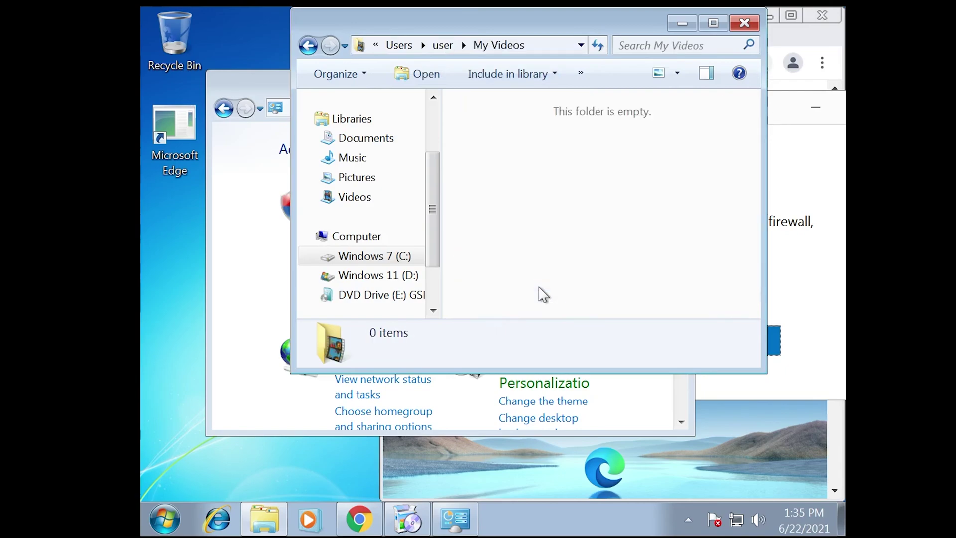
click(442, 46)
double_click(515, 222)
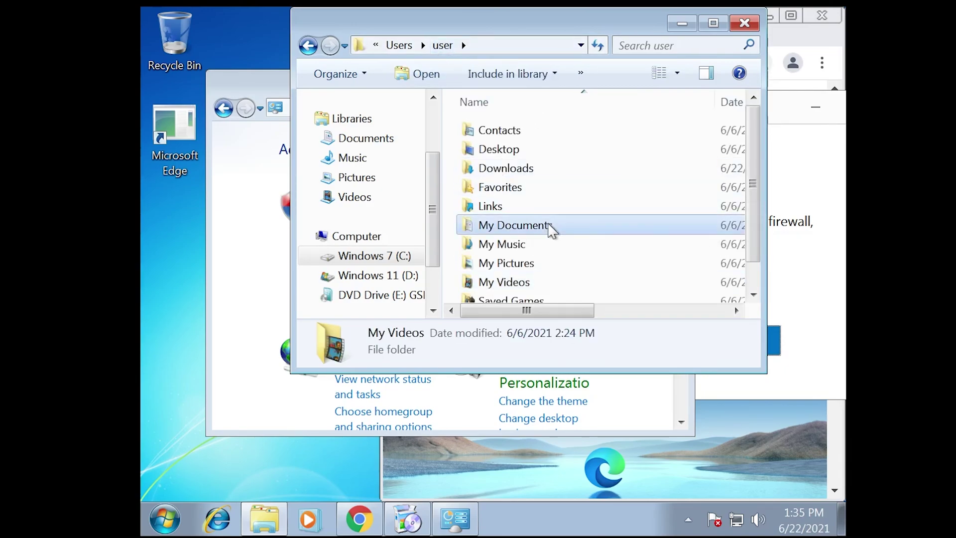
- Browse the Music, Videos and Pictures libraries, including Public Pictures and My Pictures
click(351, 158)
click(361, 196)
click(349, 179)
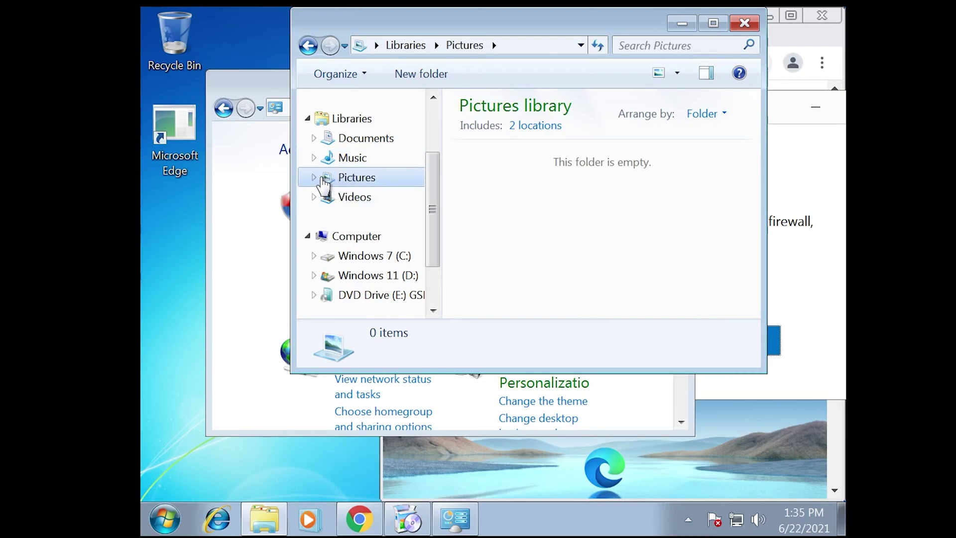
click(321, 178)
click(349, 297)
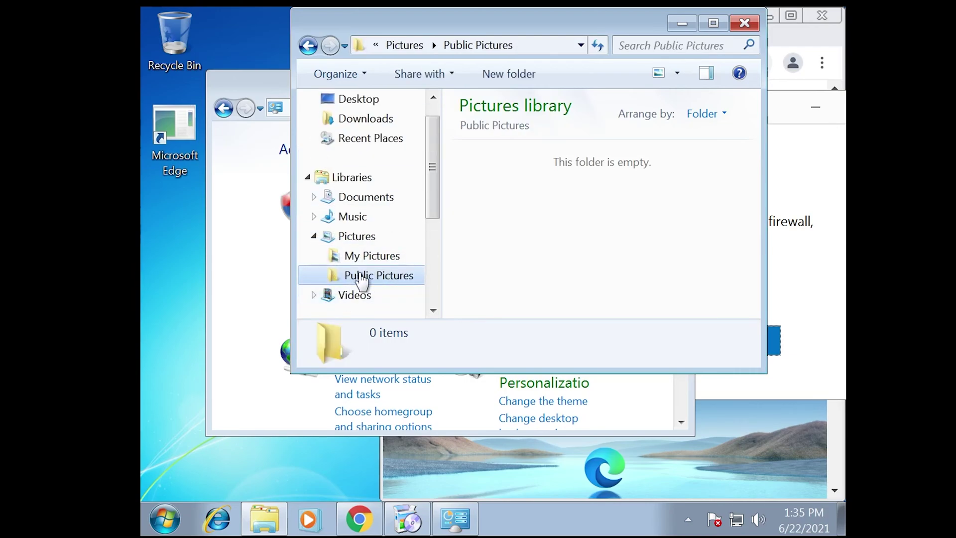
click(371, 255)
click(356, 236)
- Open Recent Places, then Downloads showing MicrosoftEdgeSetup and PhotoDiva Setup
scroll(376, 201, down, 3)
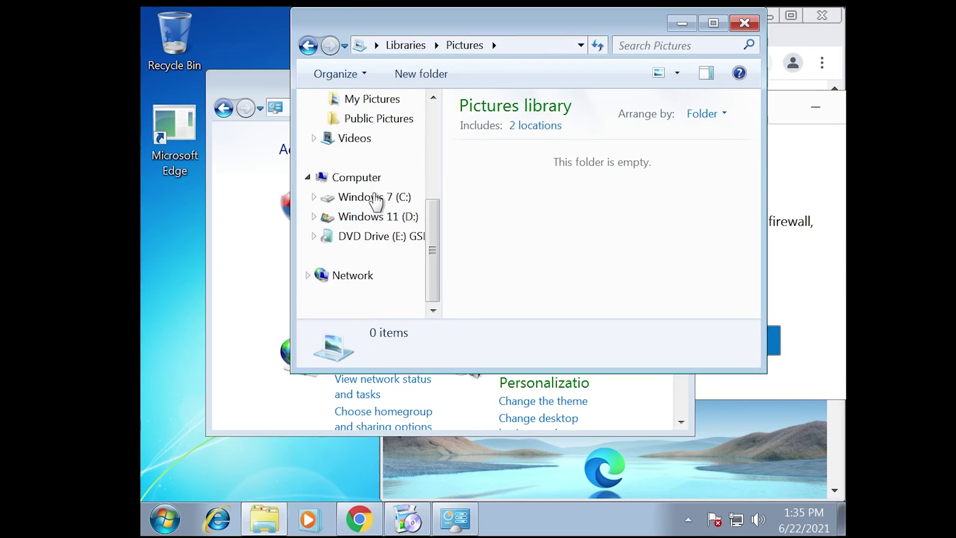
scroll(376, 199, up, 5)
click(378, 163)
click(366, 143)
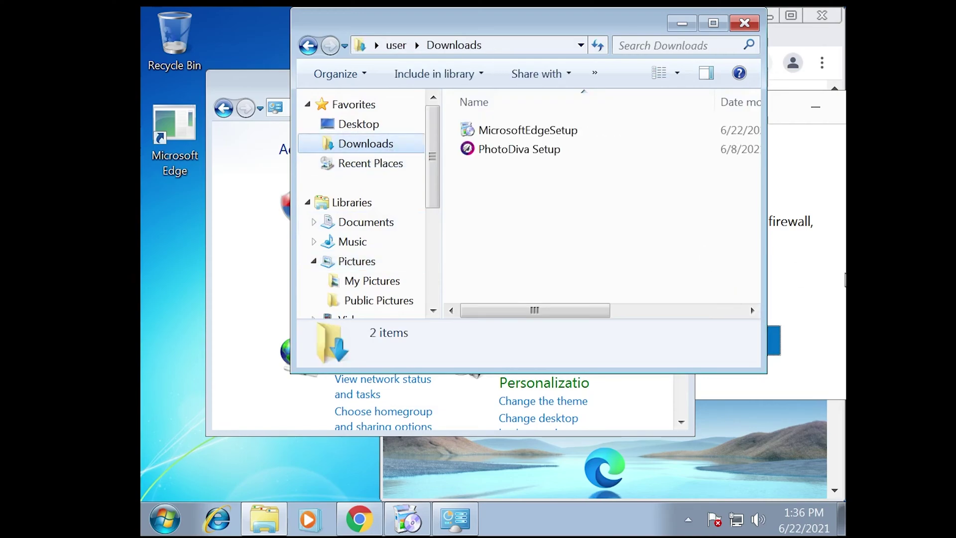
- Replace the Edge download page address with a Google search for pixiv
click(789, 37)
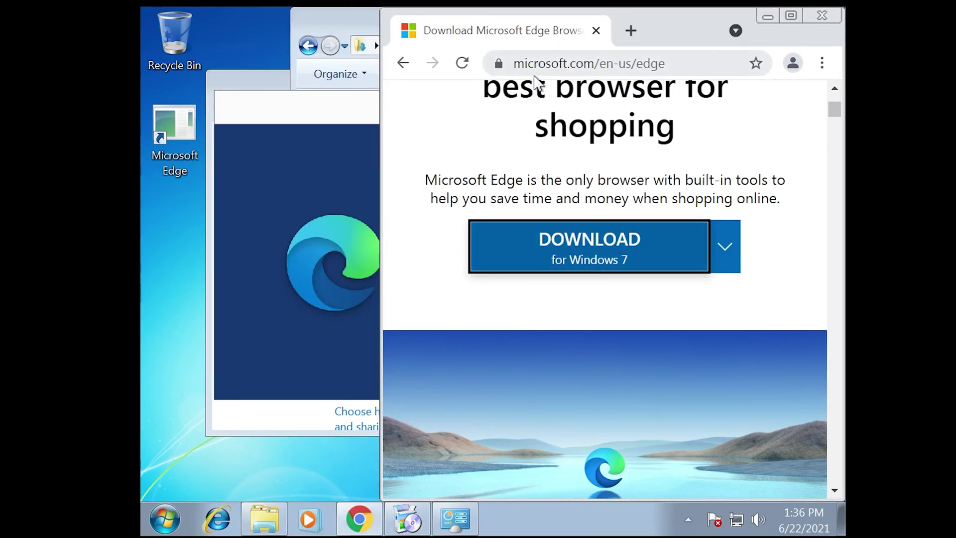
click(553, 64)
click(552, 69)
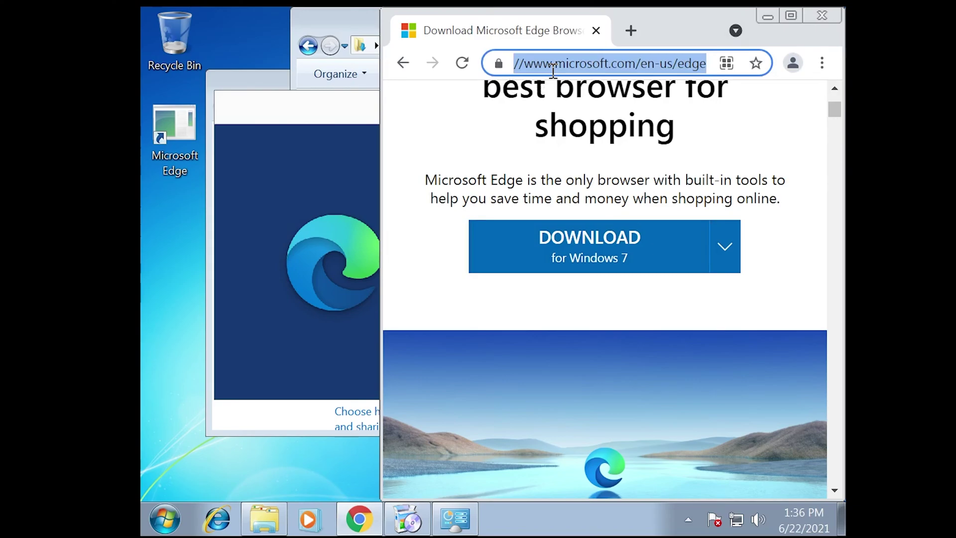
text(pixiv)
key(Return)
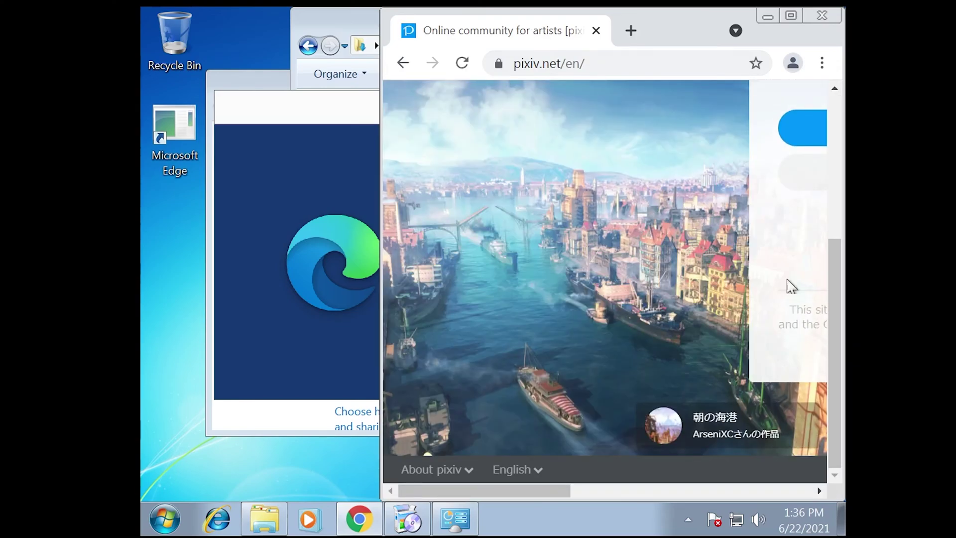
- Move Chrome aside and close the Edge installer's internet-connection error
drag(709, 20, 437, 409)
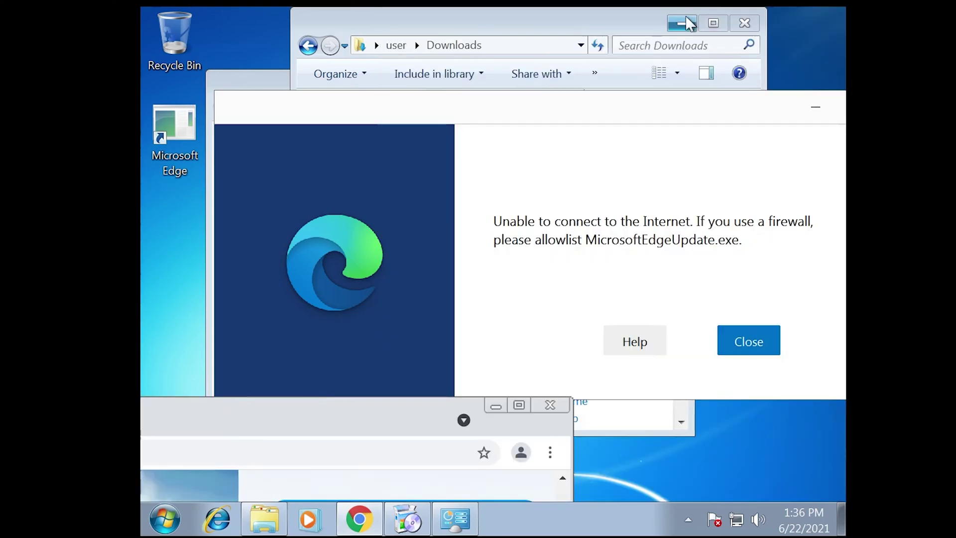
click(672, 269)
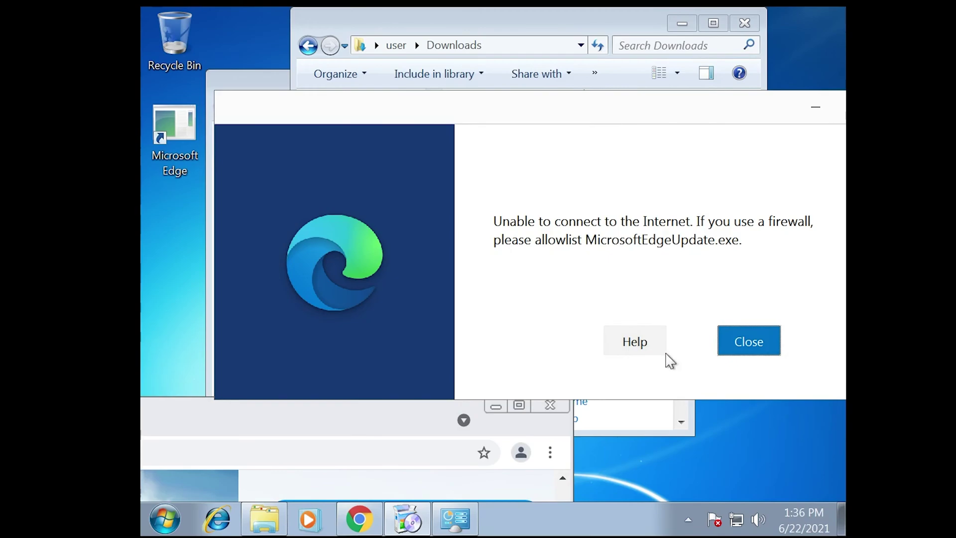
click(762, 348)
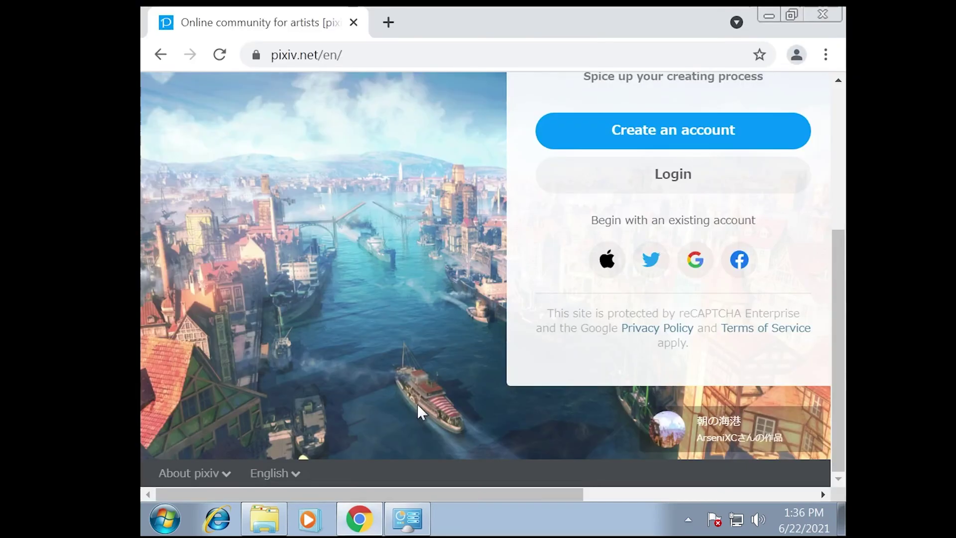
- Go back to the pixiv search results and switch to image results
right_click(335, 243)
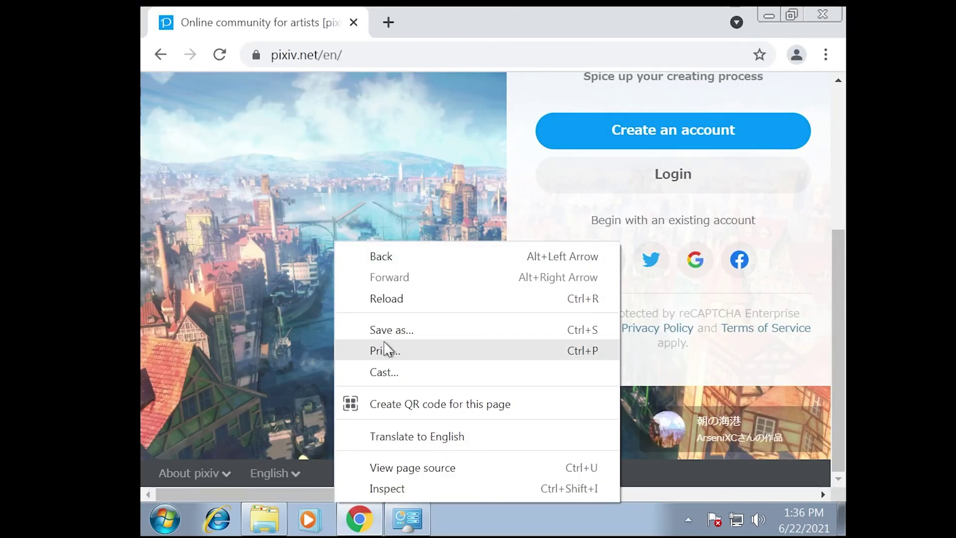
click(276, 48)
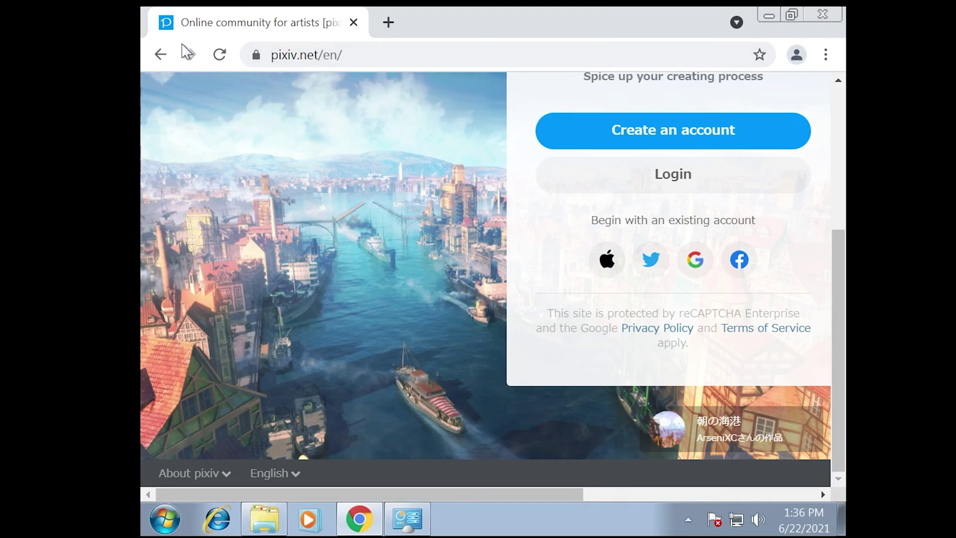
click(161, 55)
click(417, 171)
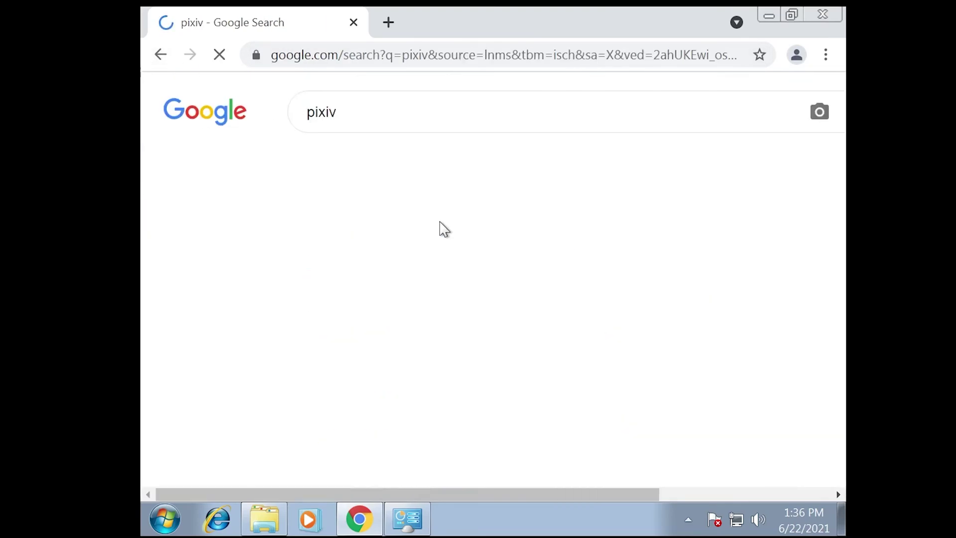
- Save the first image as DV5anxVV4AEuKs1.jpg and open it in Windows Photo Viewer
click(325, 373)
right_click(801, 348)
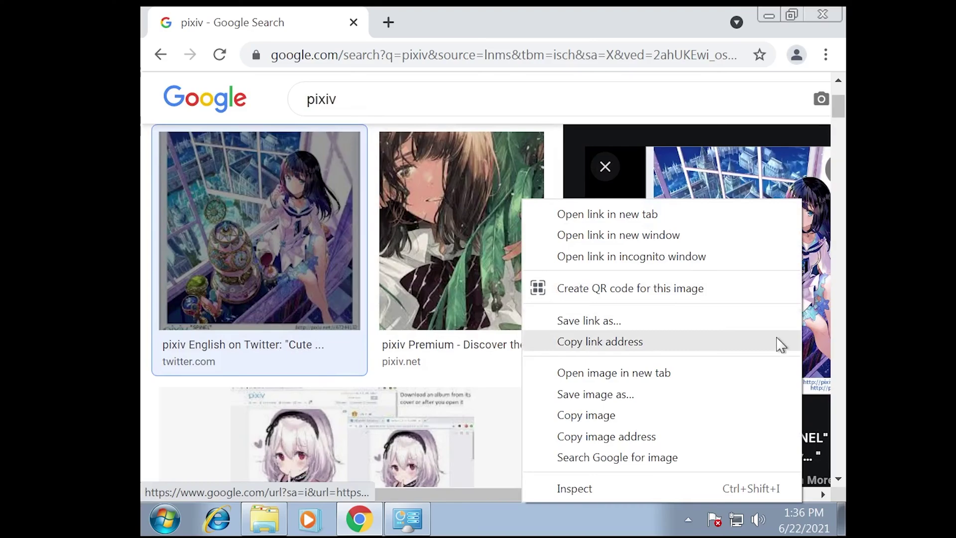
click(689, 396)
click(570, 417)
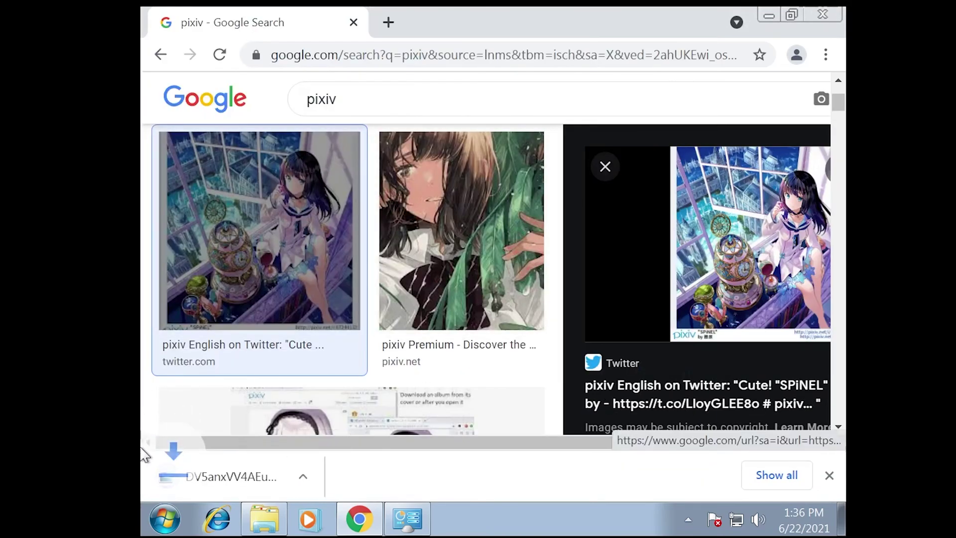
click(214, 479)
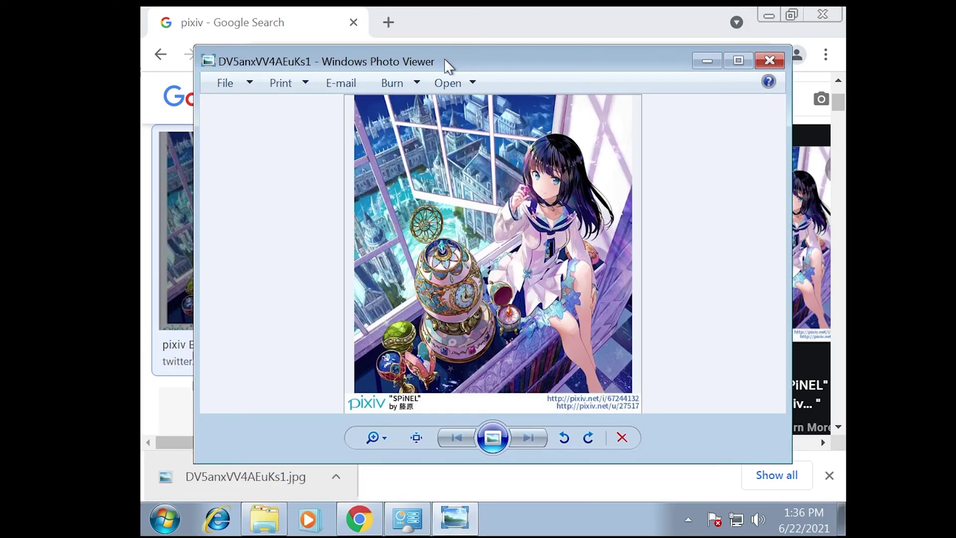
- Navigate to D:\Program Files (x86)\Windows Defender in Explorer
click(264, 518)
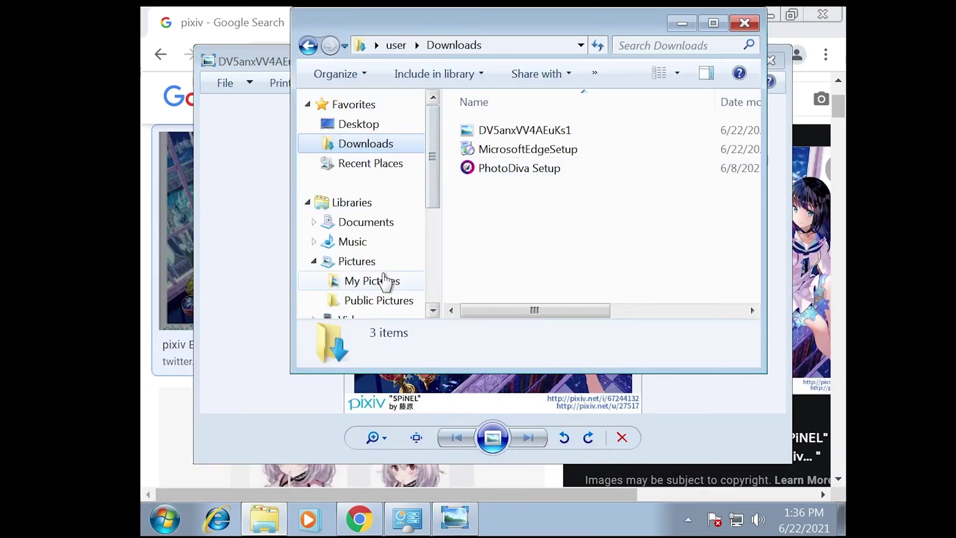
scroll(383, 282, down, 3)
click(371, 217)
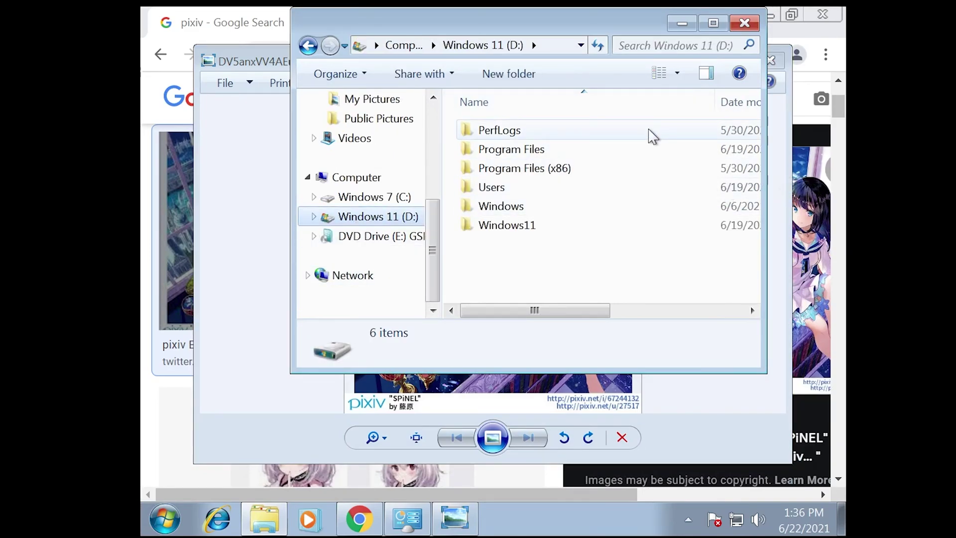
double_click(578, 172)
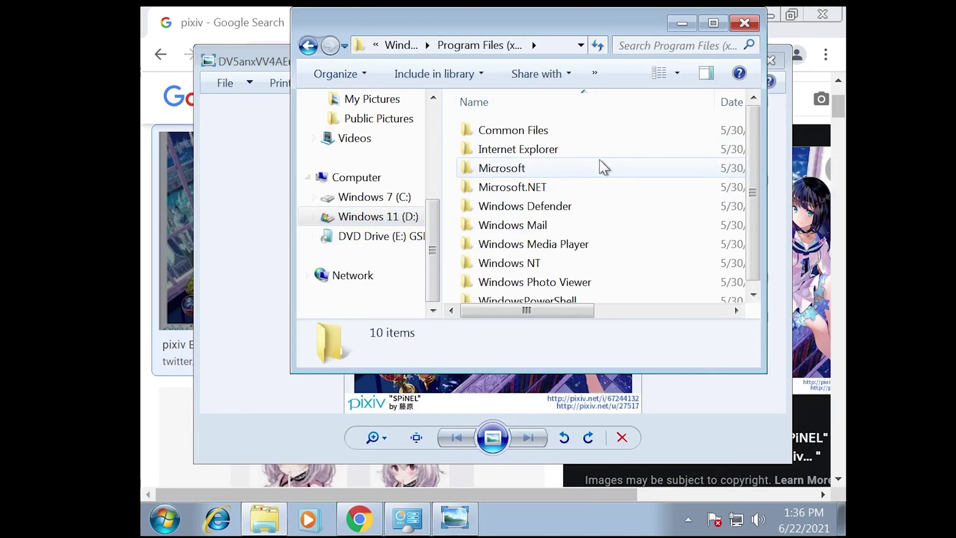
scroll(559, 258, down, 1)
click(560, 217)
double_click(548, 198)
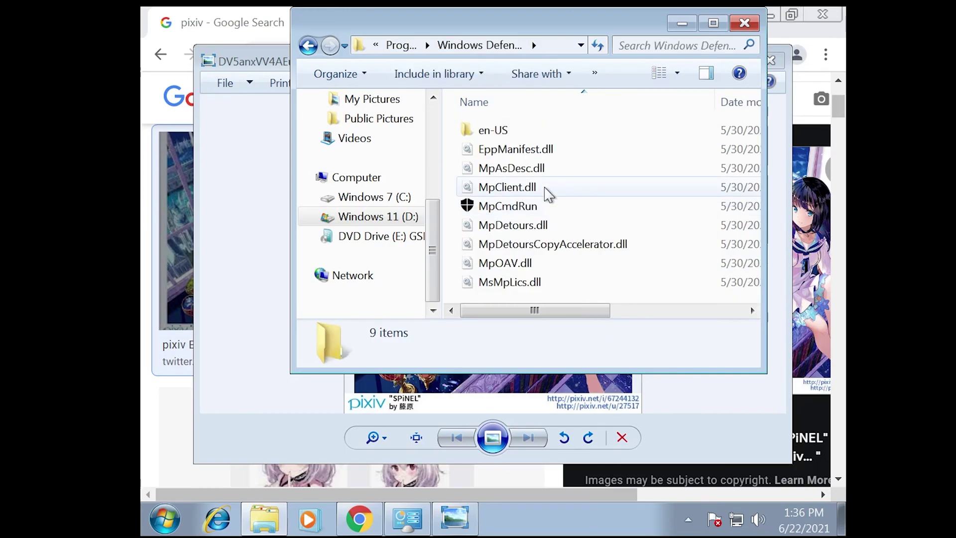
- Try running MpCmdRun twice, dismissing the digital-signature error each time
double_click(552, 207)
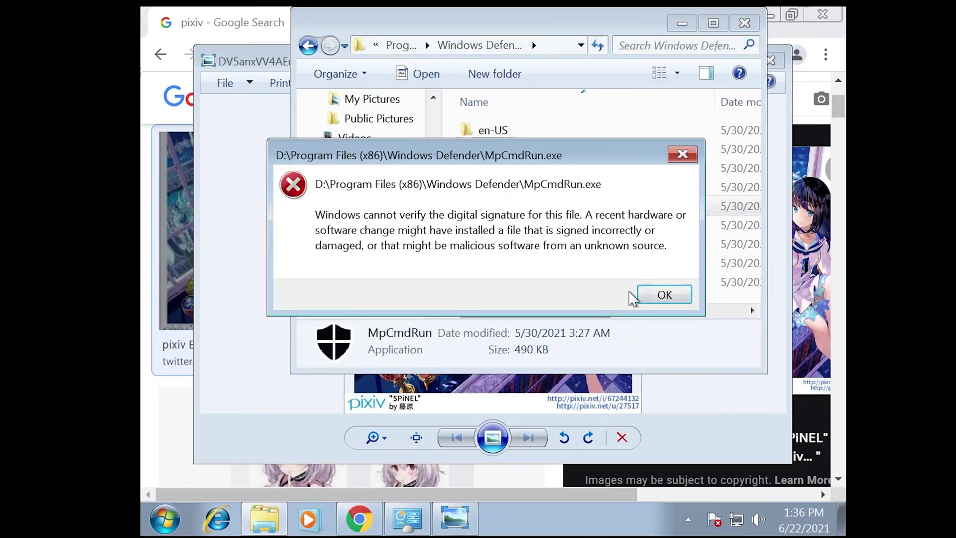
click(658, 295)
right_click(526, 204)
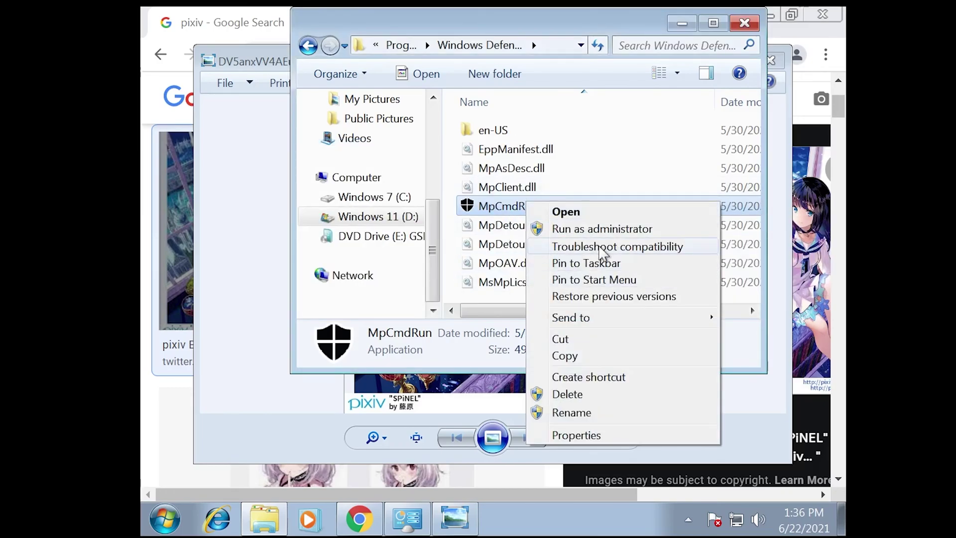
click(642, 231)
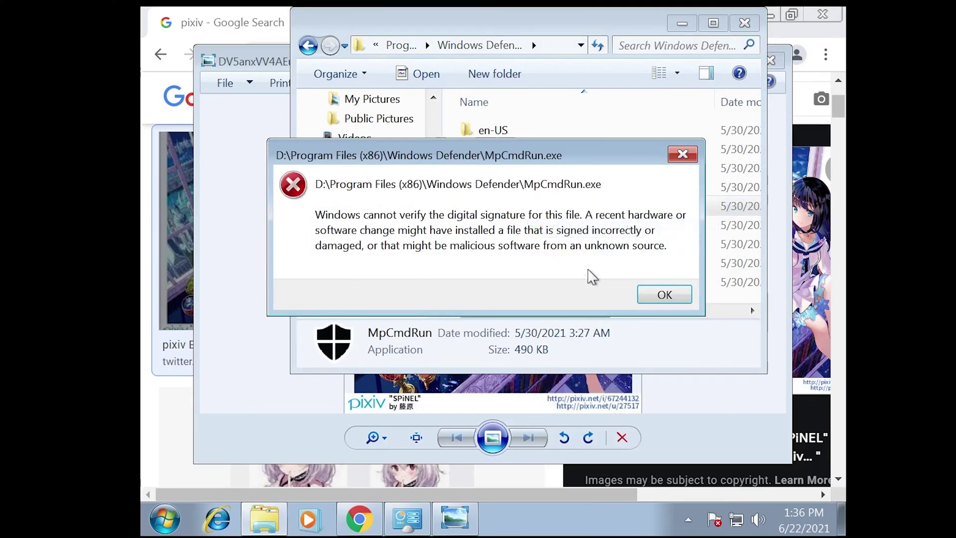
click(667, 298)
- Browse the en-US folder, inspect EppManifest.dll, then go up to Program Files (x86)
double_click(515, 130)
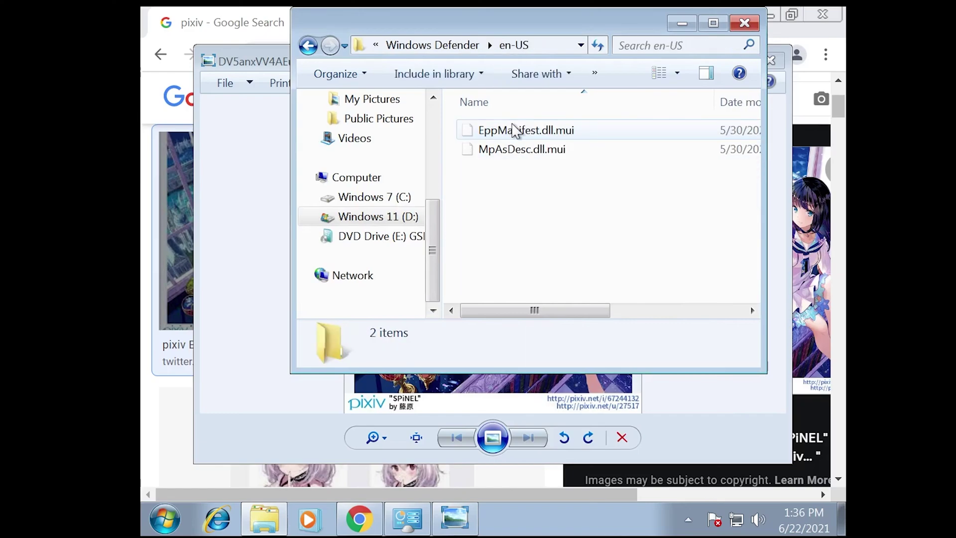
click(434, 46)
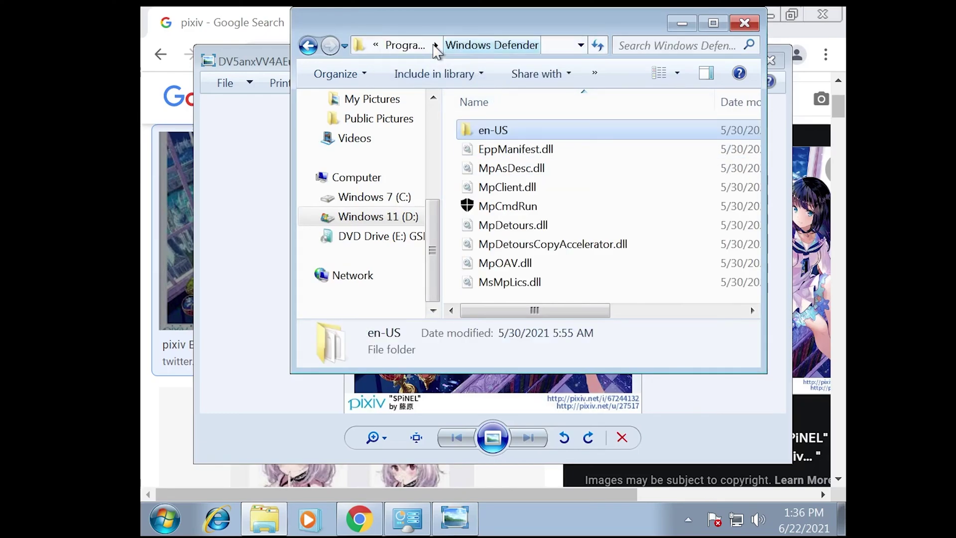
click(493, 147)
right_click(506, 145)
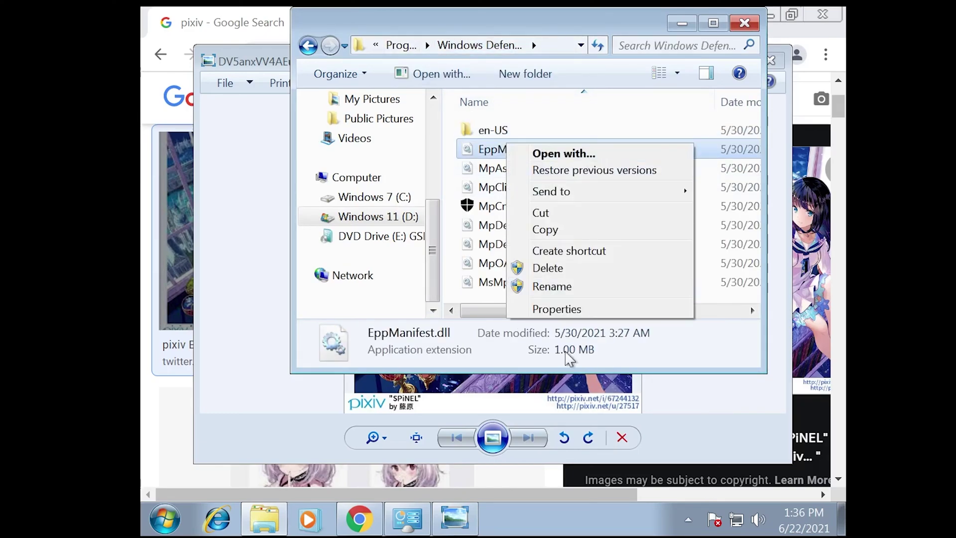
click(413, 45)
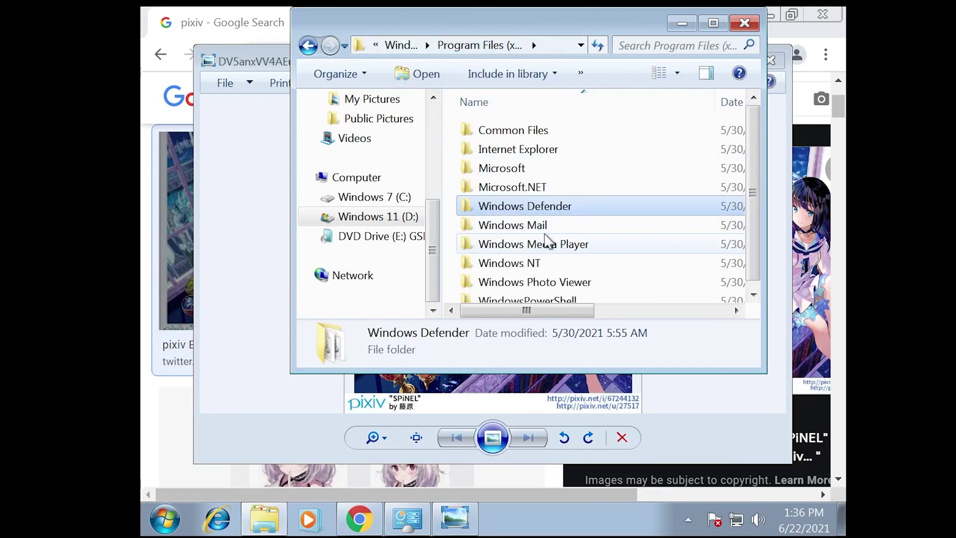
- Browse D:'s Microsoft.NET\RedistList folder, then return to Program Files (x86)
double_click(532, 186)
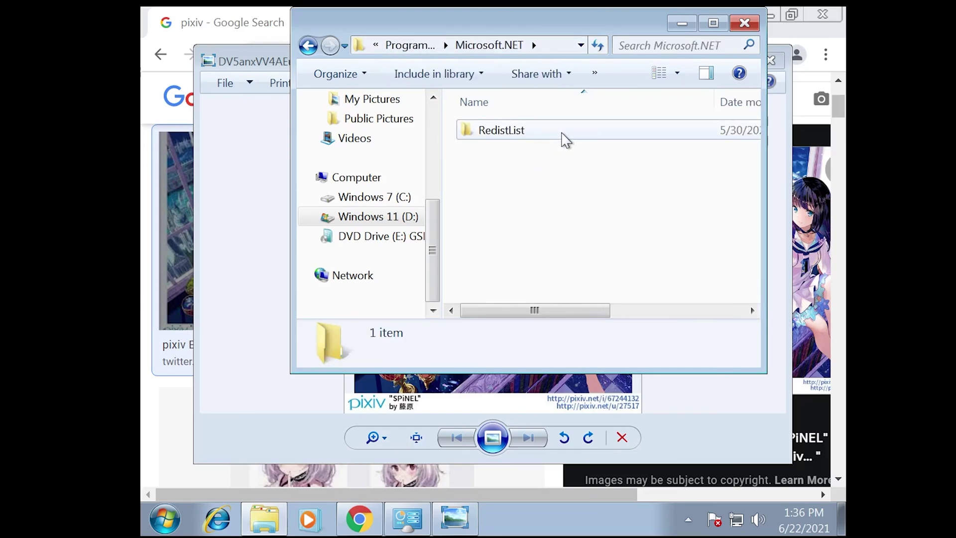
double_click(562, 132)
click(562, 132)
click(438, 46)
click(436, 47)
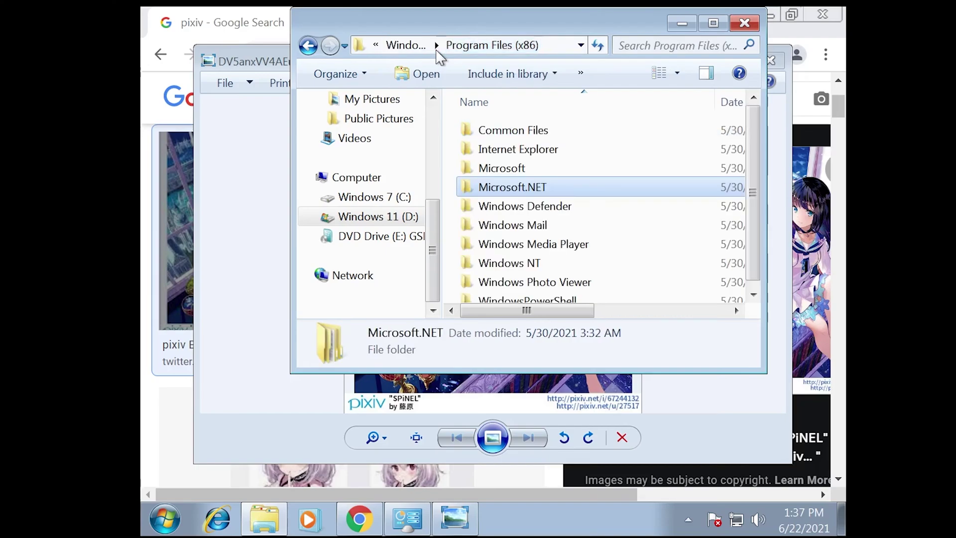
- Try launching msedge and msedge_proxy from Microsoft\Edge\Application, dismissing both errors
double_click(530, 169)
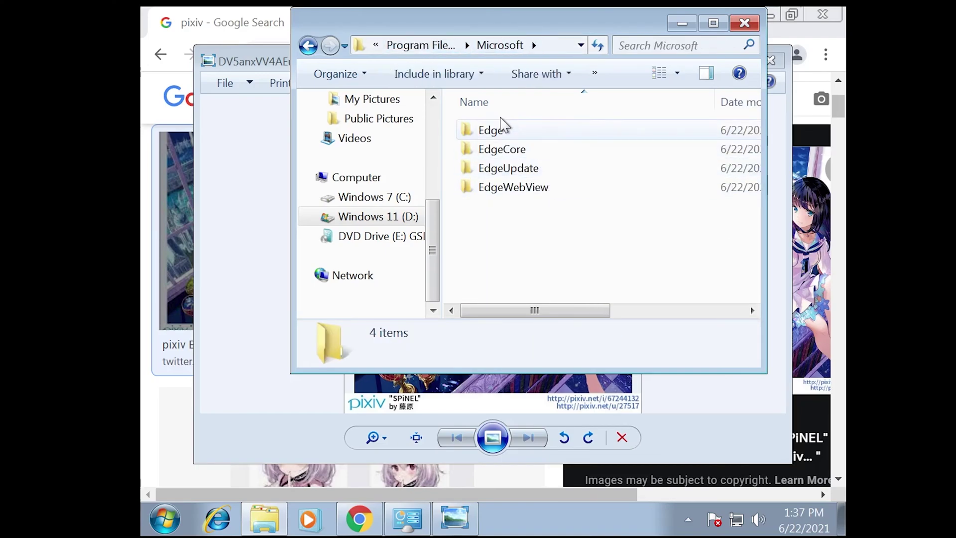
double_click(516, 136)
double_click(516, 129)
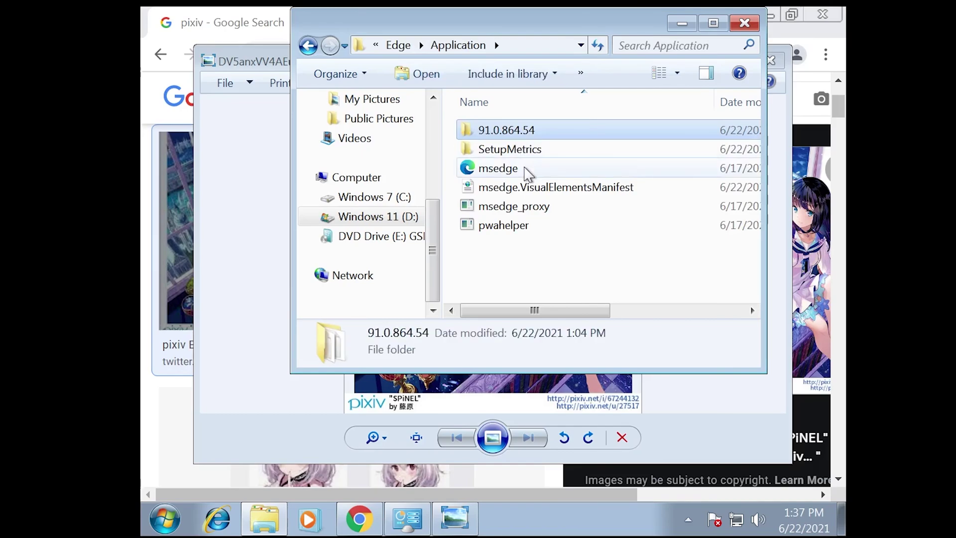
double_click(527, 170)
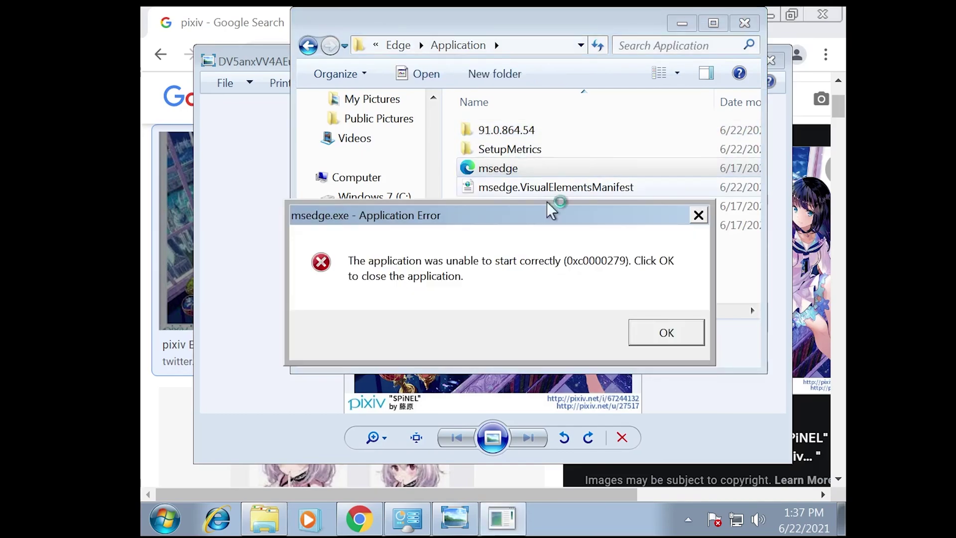
click(666, 341)
double_click(544, 204)
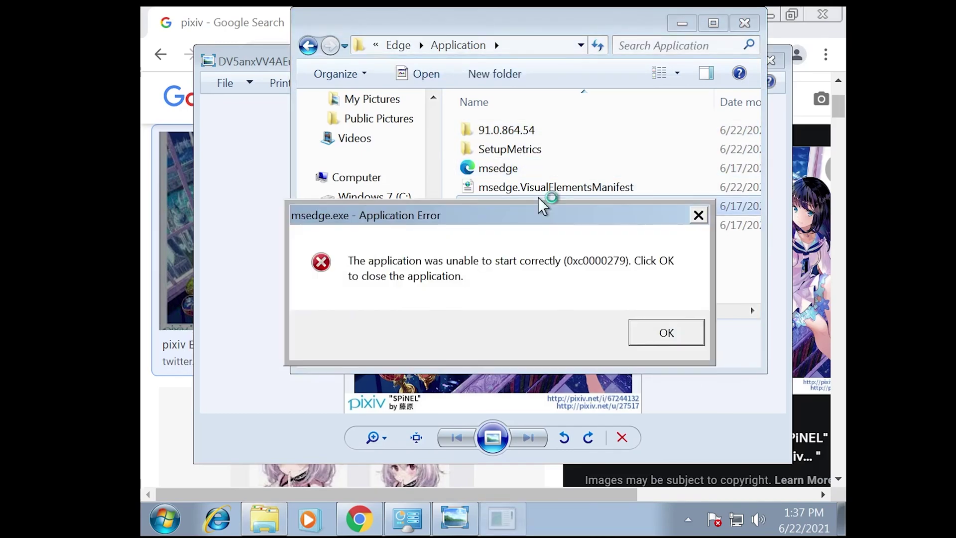
click(659, 333)
- Go back up to Program Files (x86) and open WindowsPowerShell\Configuration
click(398, 45)
click(404, 44)
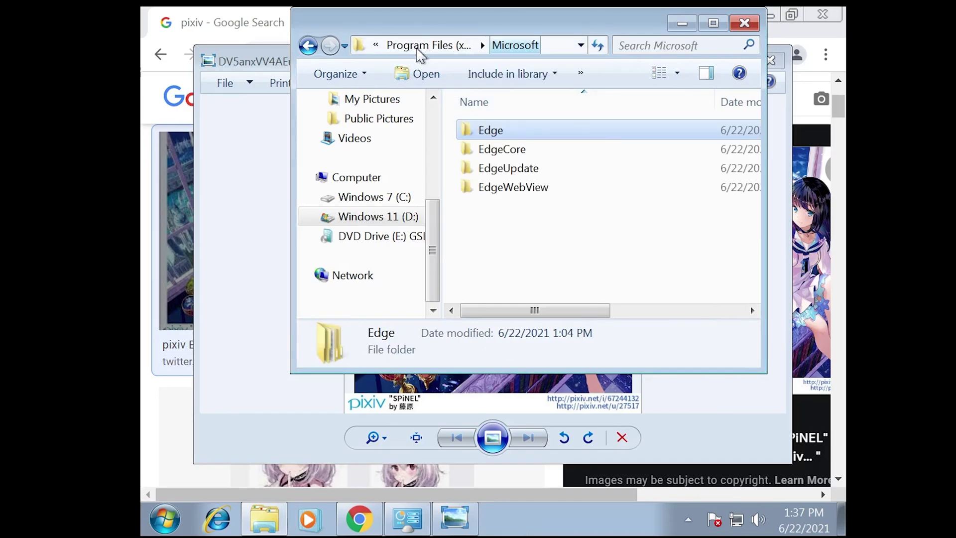
click(421, 46)
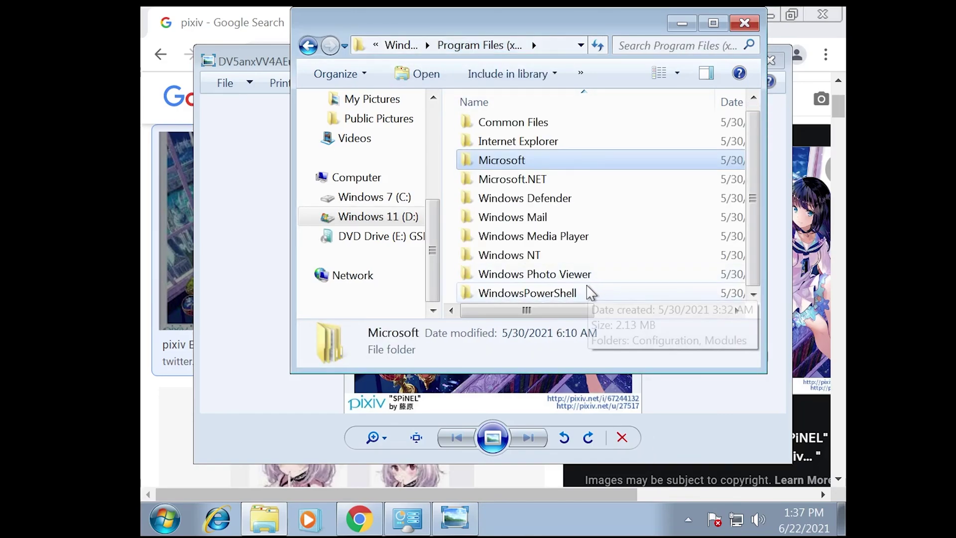
double_click(589, 293)
double_click(561, 130)
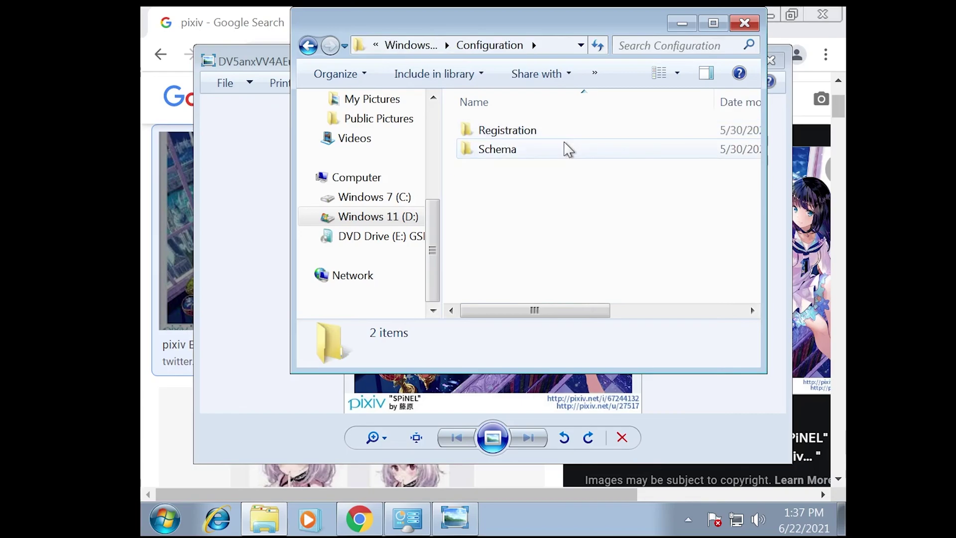
- Open D:'s Registration folder and begin a Start search for 'power'
click(568, 150)
double_click(589, 132)
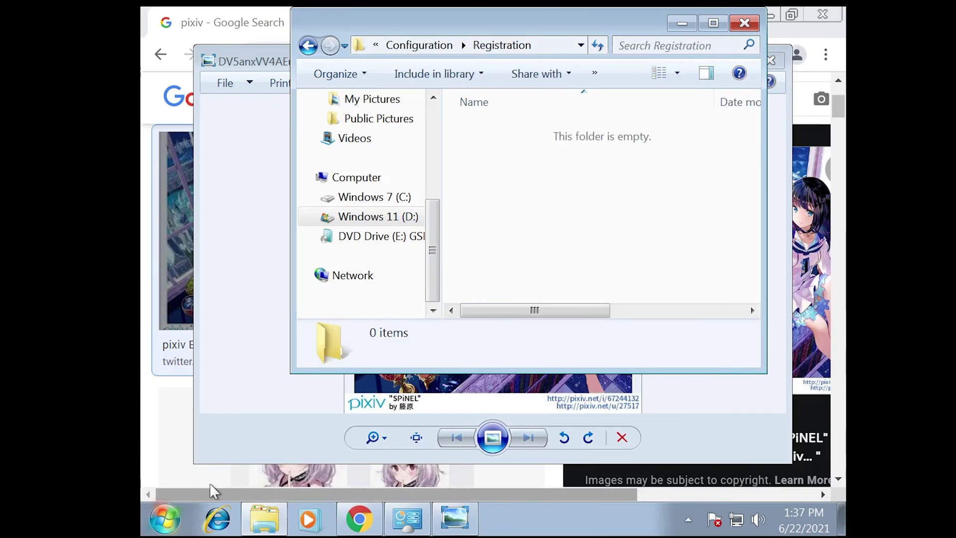
click(166, 519)
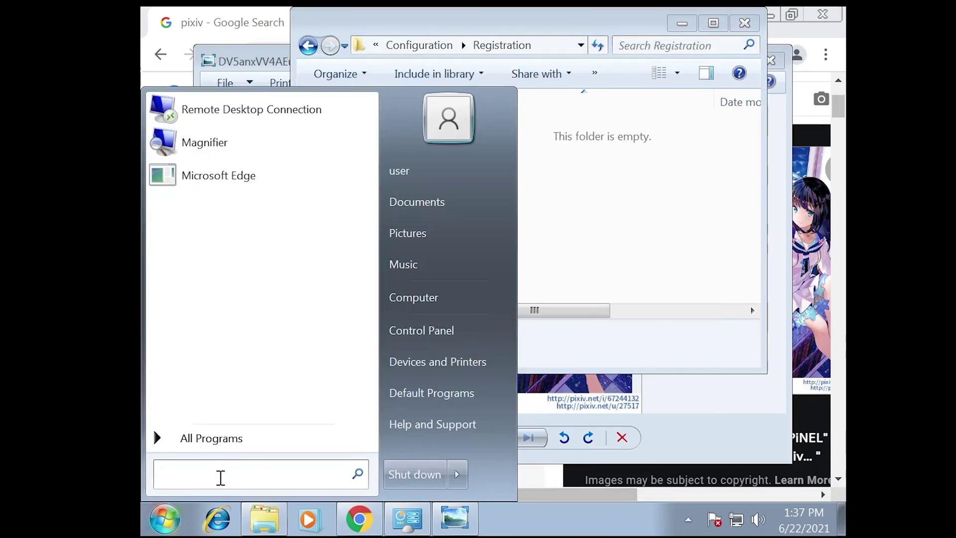
text(power)
key(Escape)
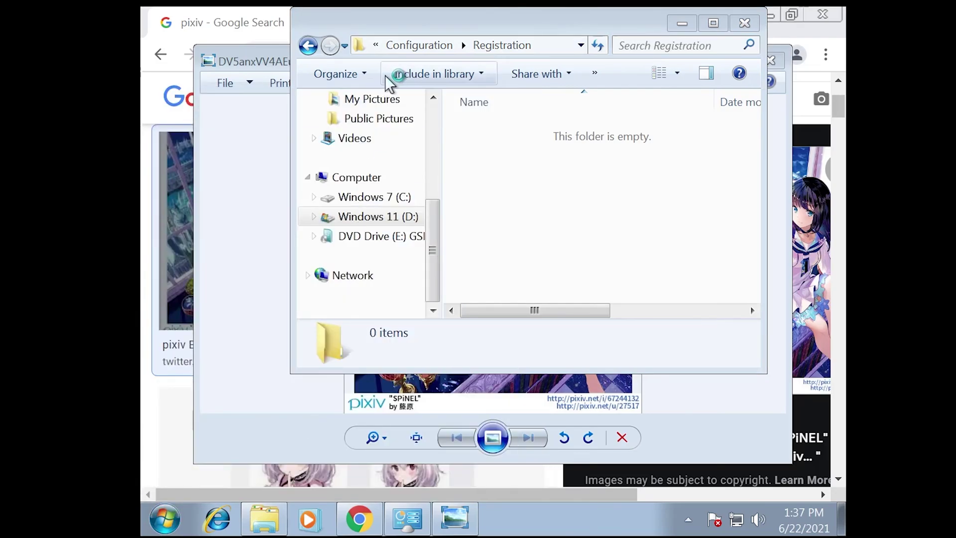
- Launch Windows PowerShell (x86) via a 'powers' search and restore its window to a smaller size
key(super)
text(powers)
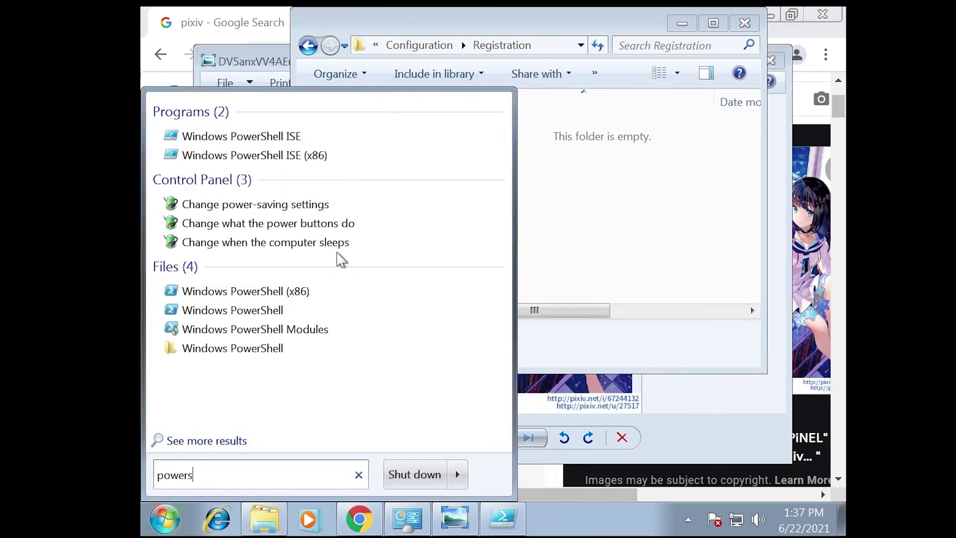
click(359, 293)
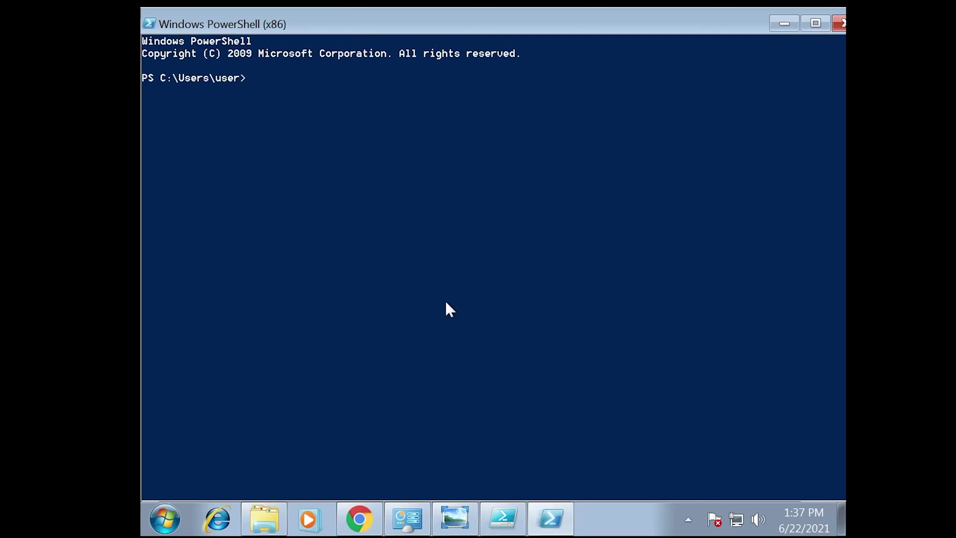
drag(257, 20, 342, 152)
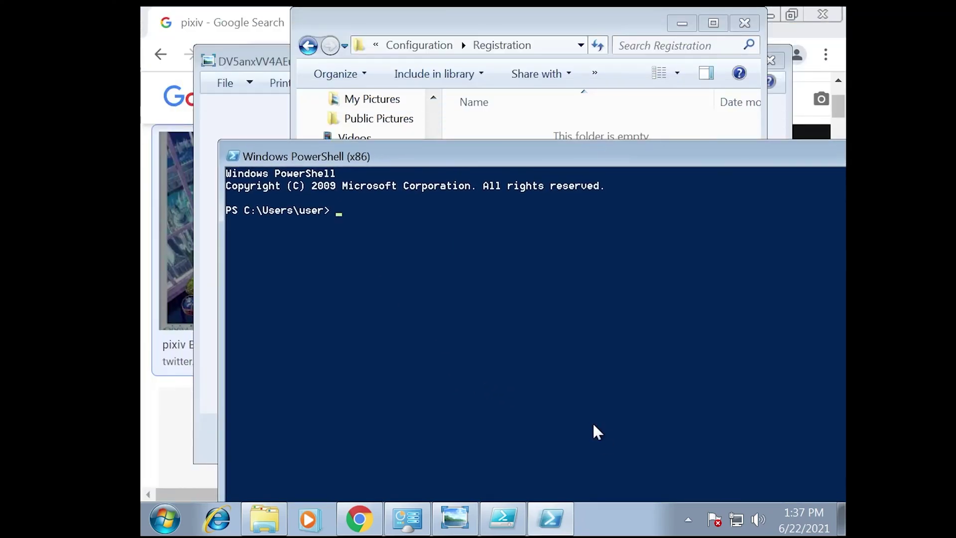
key(super)
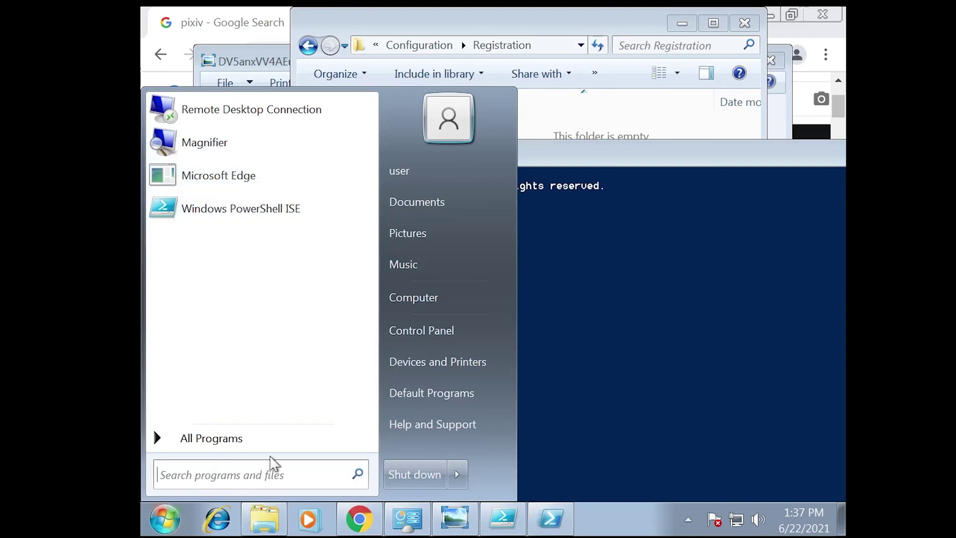
- Launch Task Manager from All Programs > Maintenance > System Tools
click(269, 438)
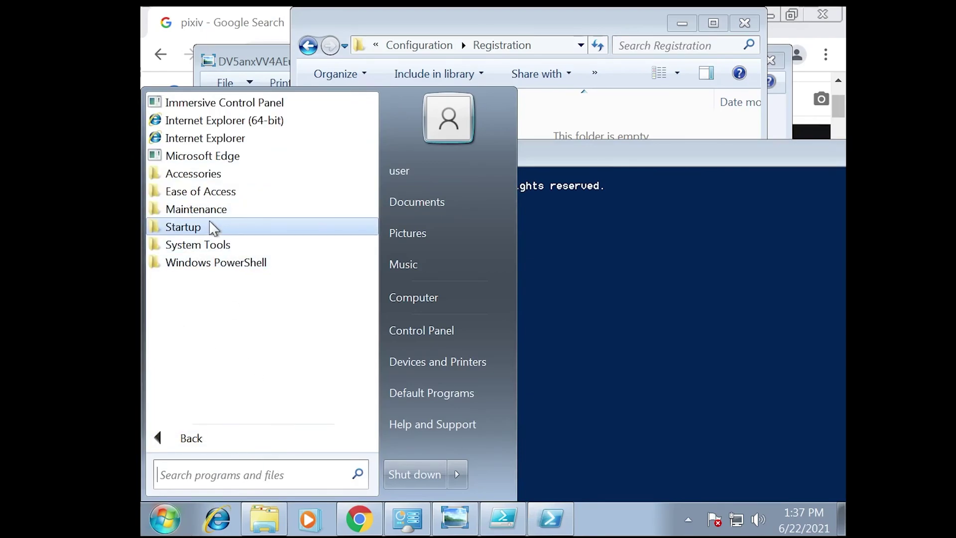
click(235, 209)
click(234, 209)
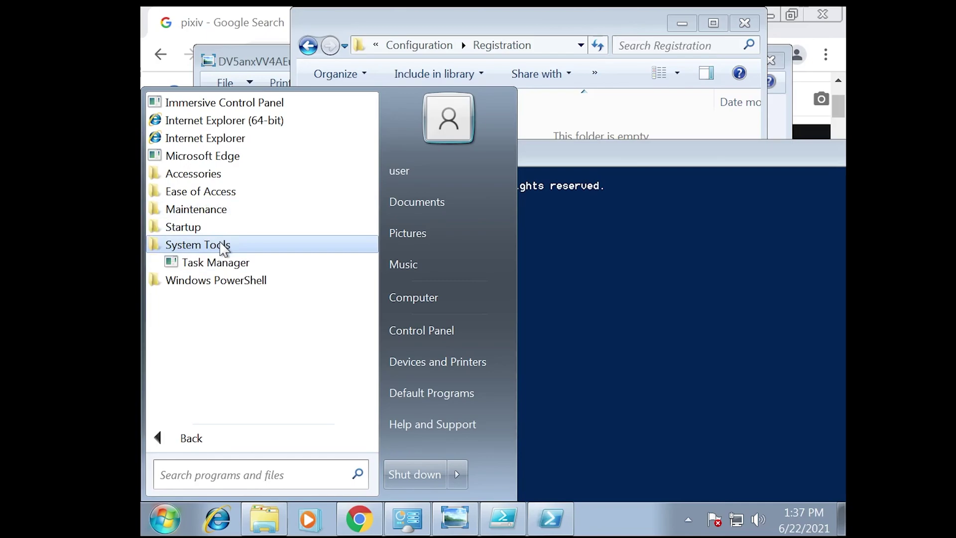
click(215, 263)
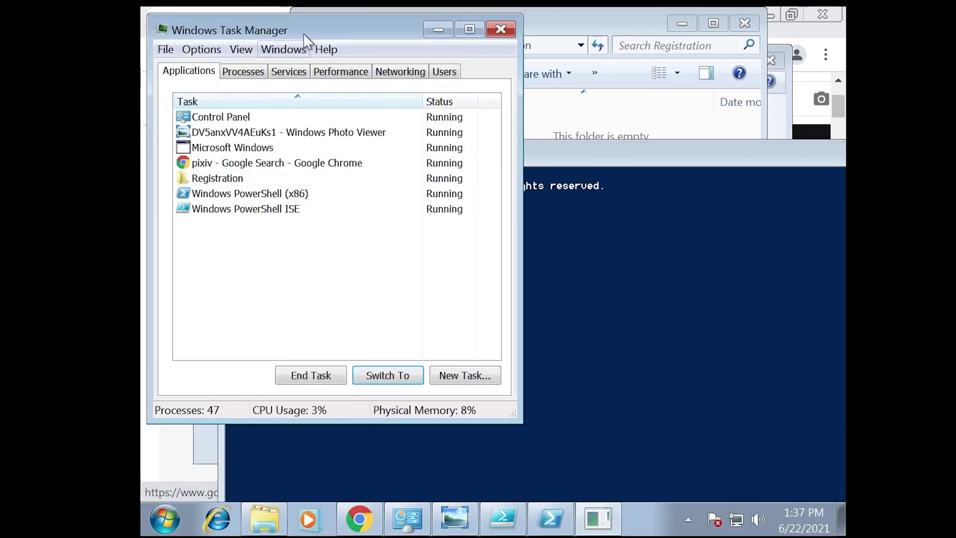
- Launch Microsoft Edge from All Programs and dismiss its application error
key(super)
click(212, 441)
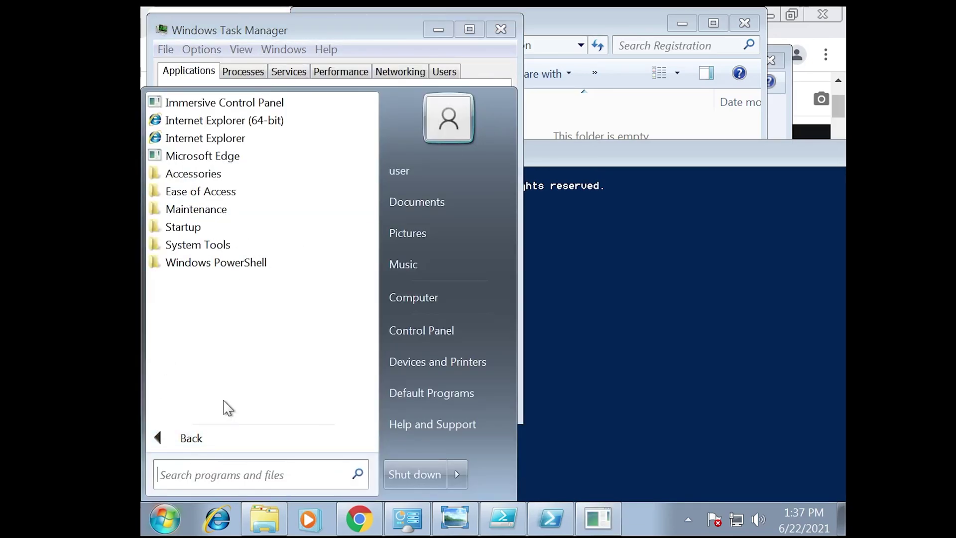
click(259, 263)
click(252, 246)
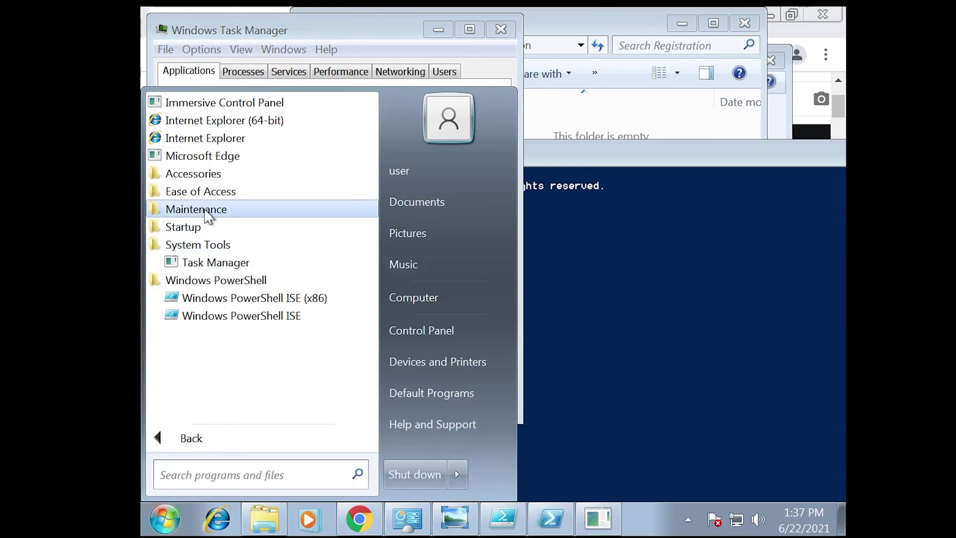
click(222, 209)
click(225, 192)
click(254, 156)
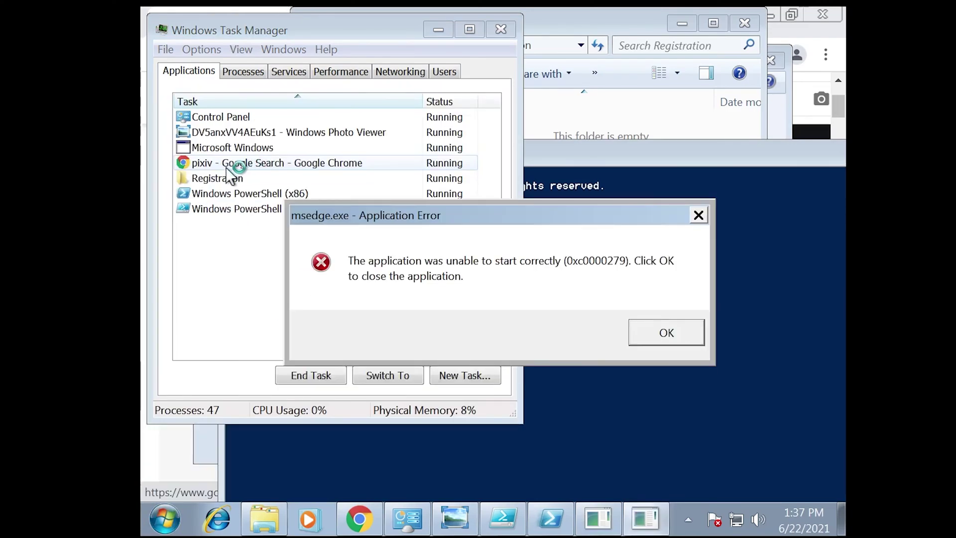
click(653, 341)
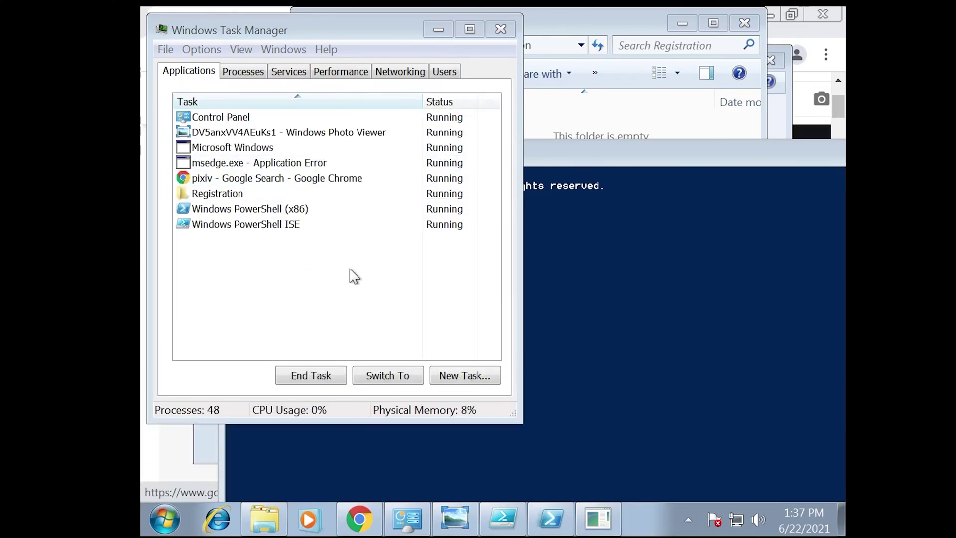
key(super)
click(227, 436)
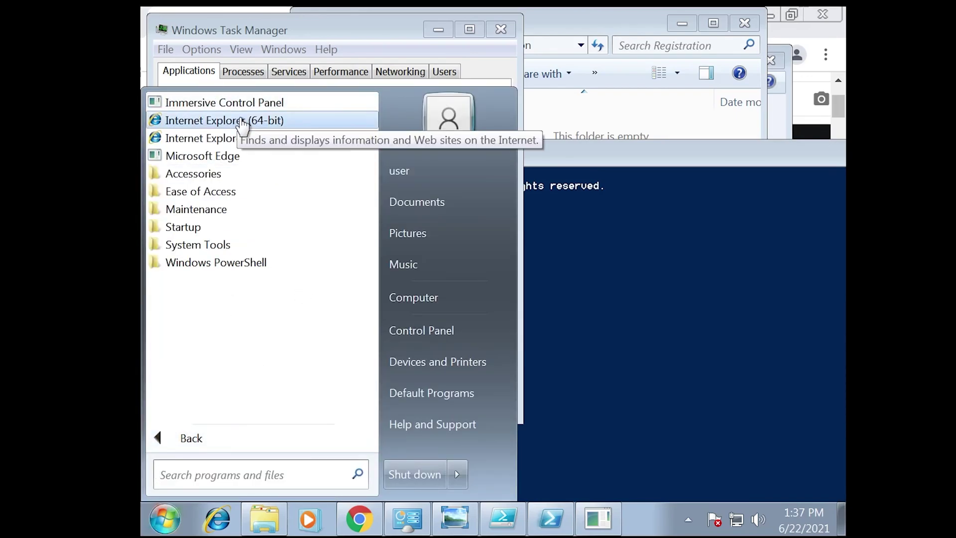
- Launch Immersive Control Panel, move its window right, and reopen Control Panel from Start
click(275, 103)
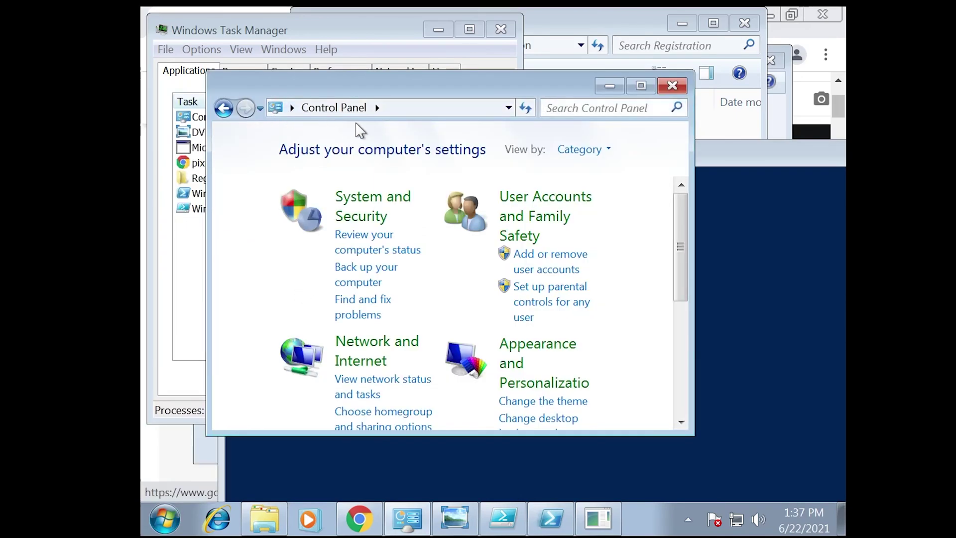
drag(396, 90, 497, 95)
key(super)
click(458, 315)
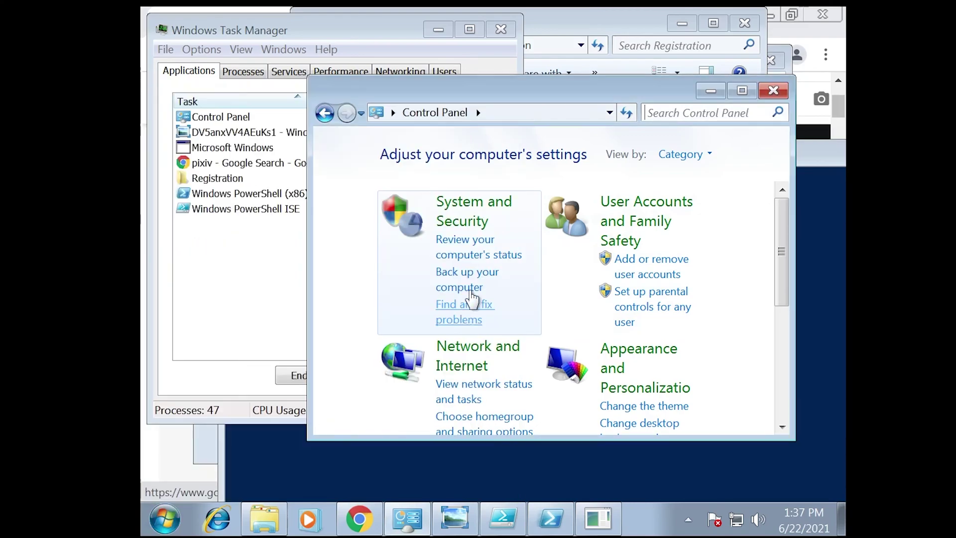
- Open the current user's User Accounts page, then bring Control Panel to the front
key(super)
click(438, 130)
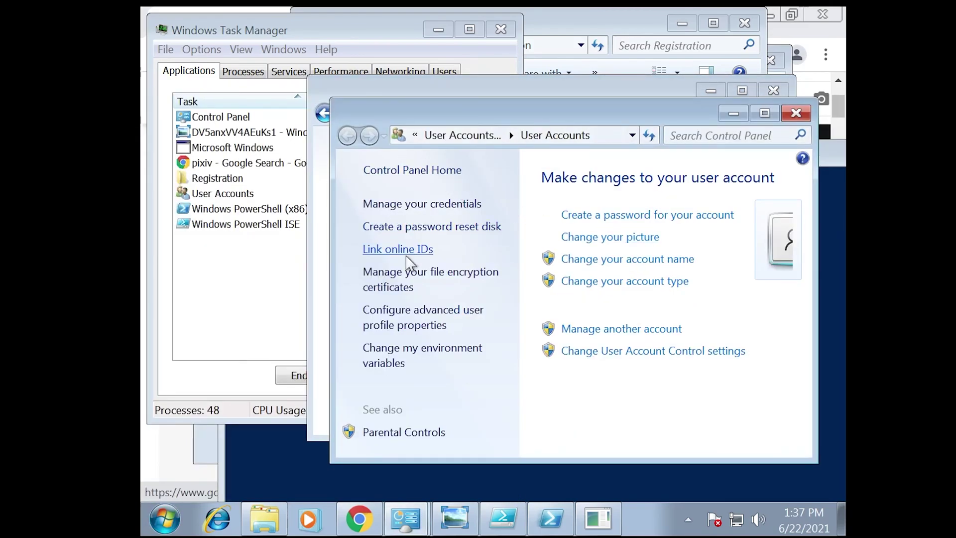
key(alt+Tab)
- Search the Start menu for 'sett', then clear the search
key(super)
text(set)
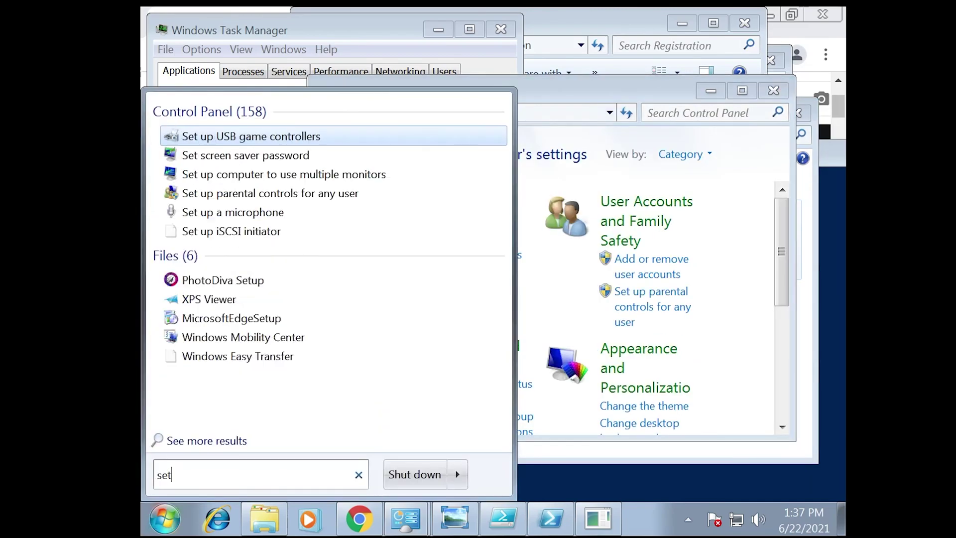
text(t)
key(Escape)
key(super)
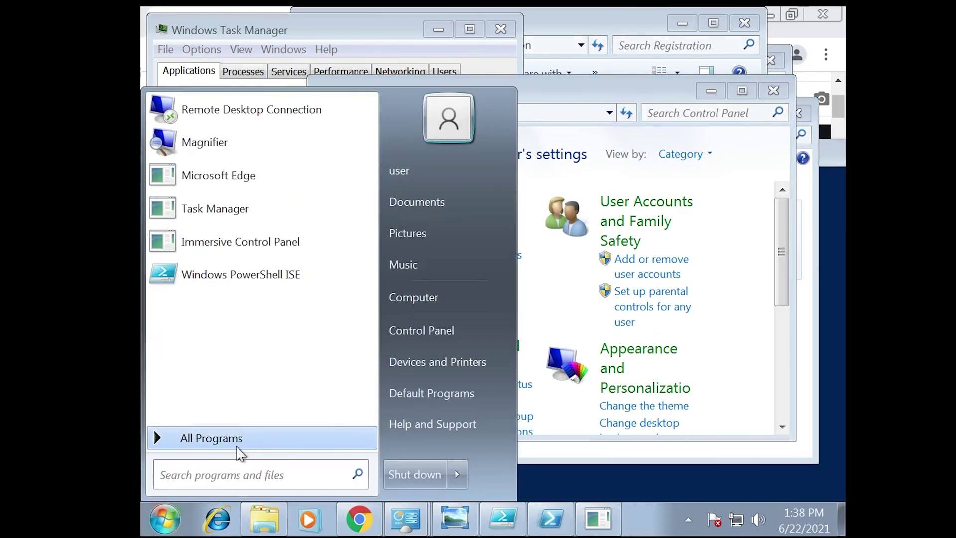
- Launch Private Character Editor from All Programs > Accessories > System Tools
click(237, 447)
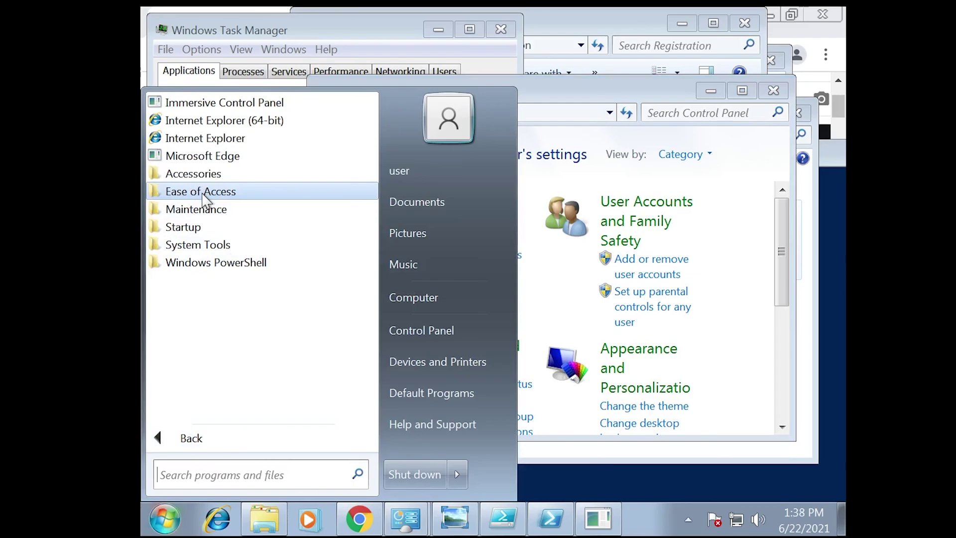
click(204, 193)
click(237, 175)
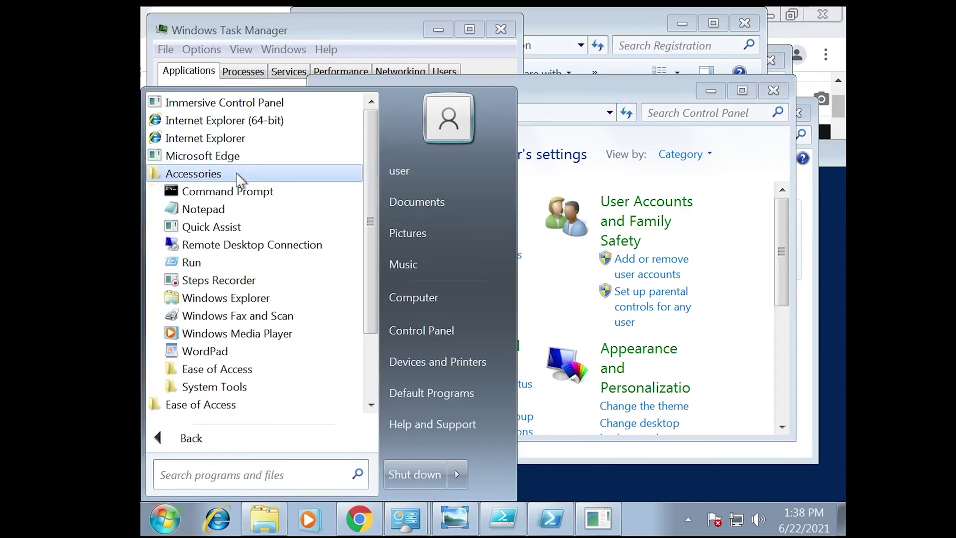
scroll(284, 383, down, 2)
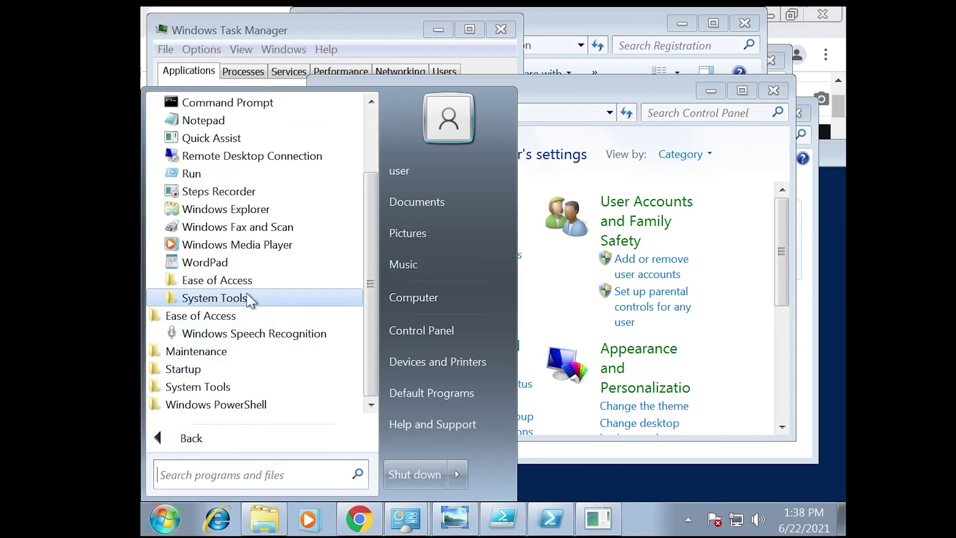
click(248, 298)
scroll(279, 349, down, 1)
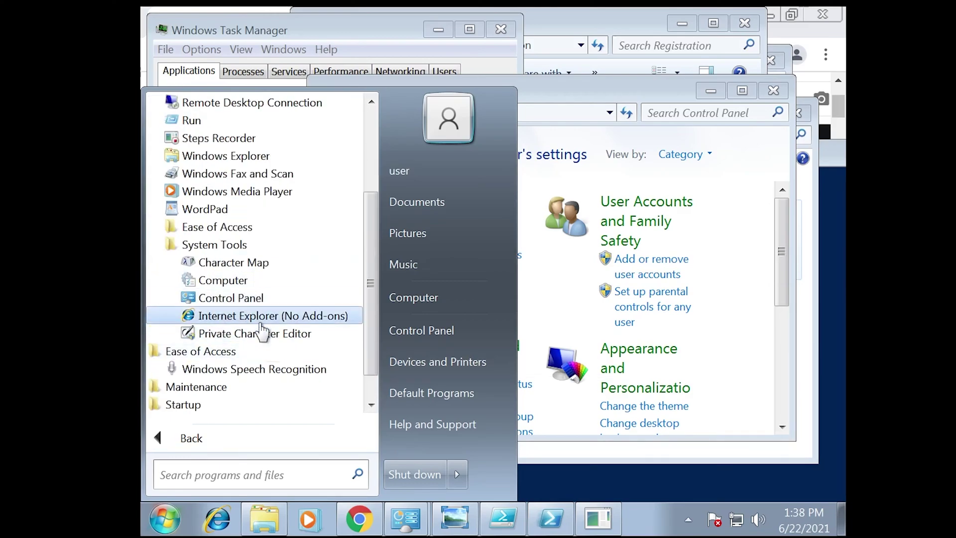
click(243, 334)
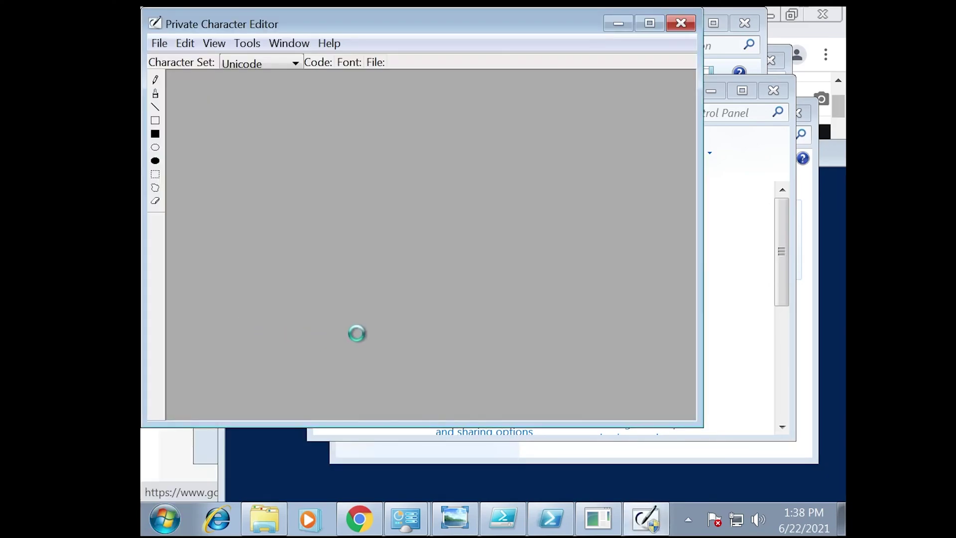
- Expand the Accessories group in All Programs to reach Notepad
key(super)
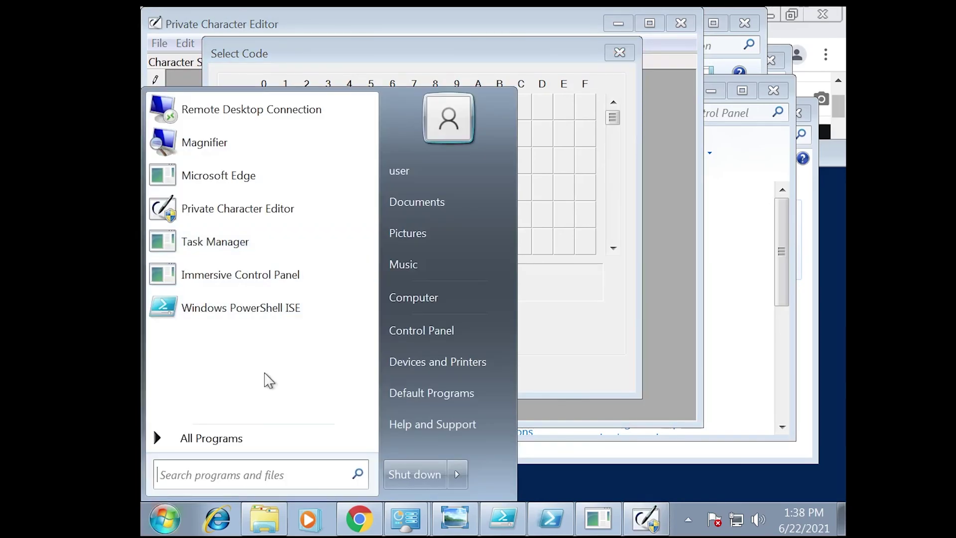
click(210, 437)
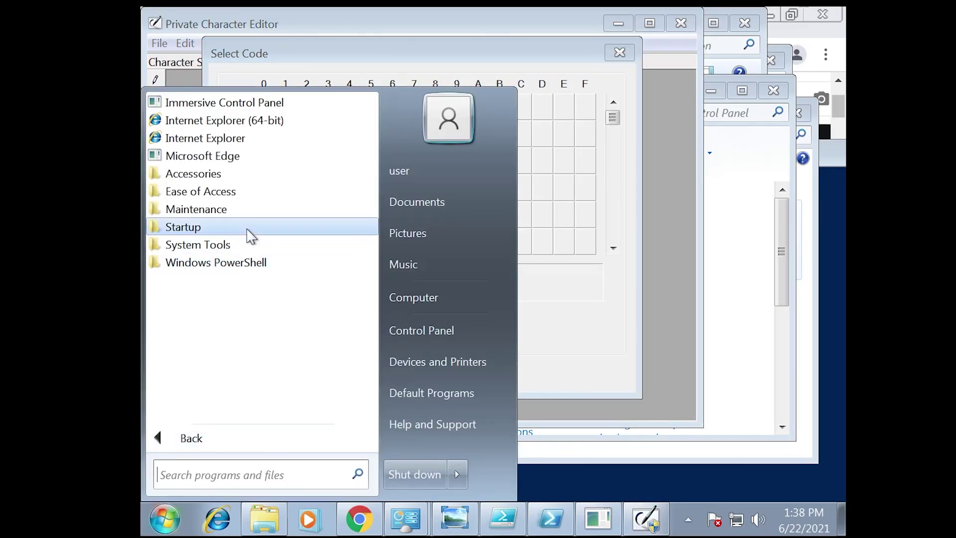
click(219, 193)
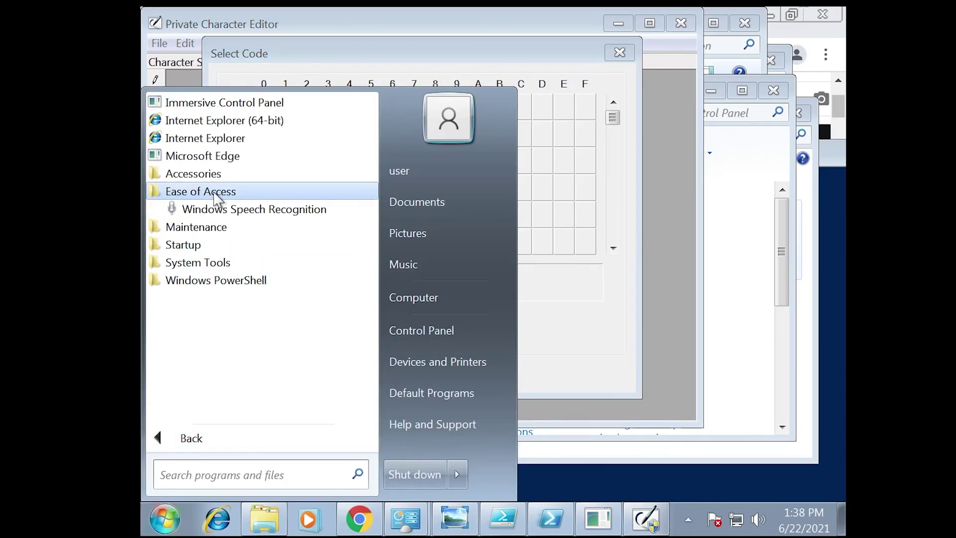
click(219, 192)
click(242, 178)
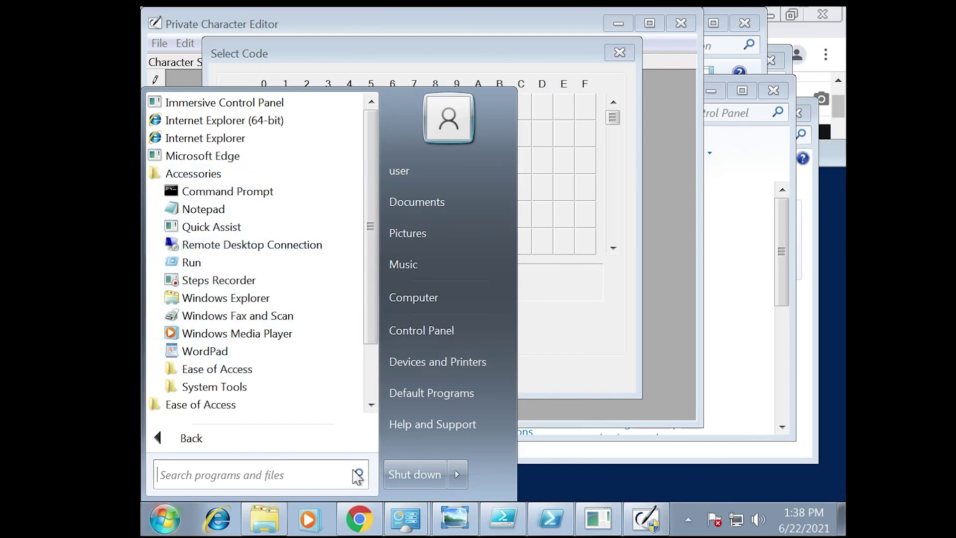
- Launch Notepad, then close Notepad, the Select Code dialog and Private Character Editor
click(214, 212)
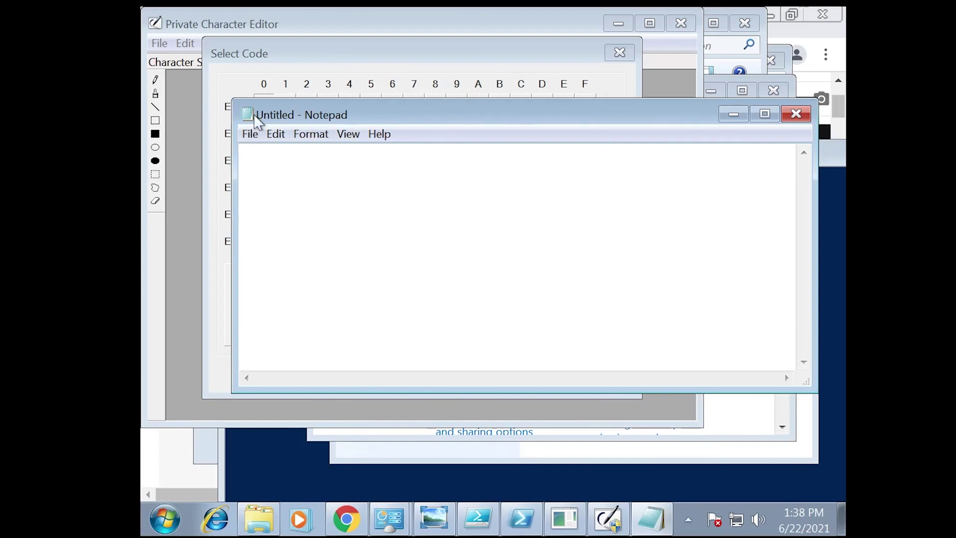
drag(415, 114, 315, 50)
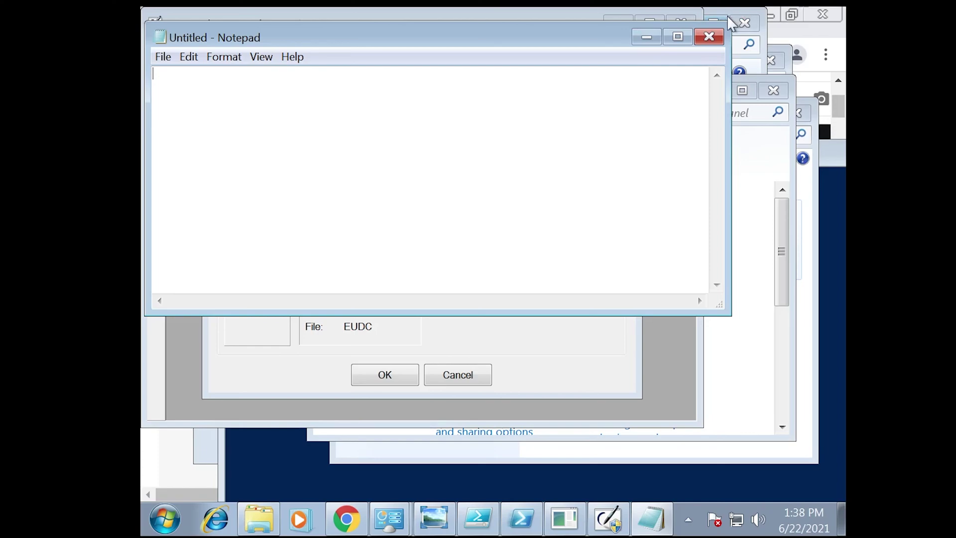
click(711, 36)
click(623, 52)
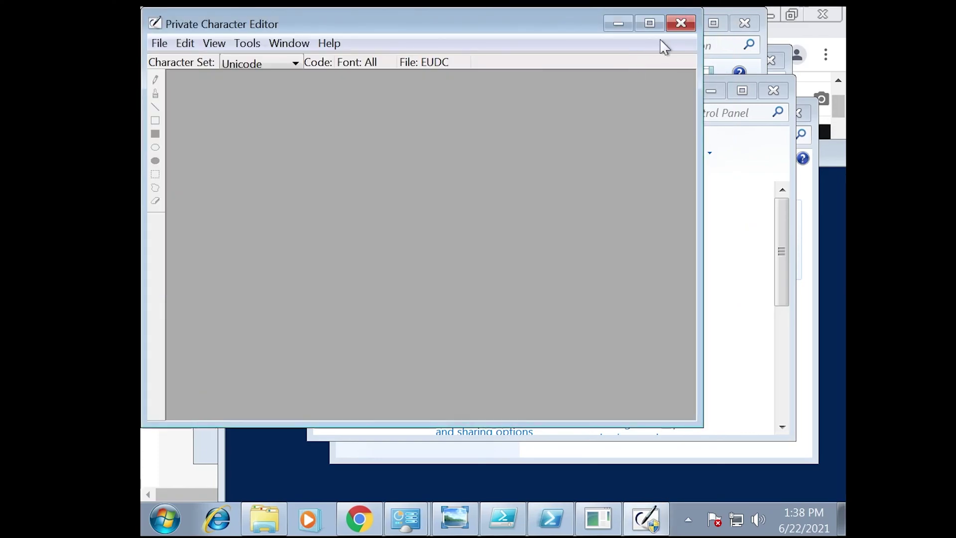
click(679, 22)
- Close the Control Panel, Task Manager and User Accounts windows
click(769, 90)
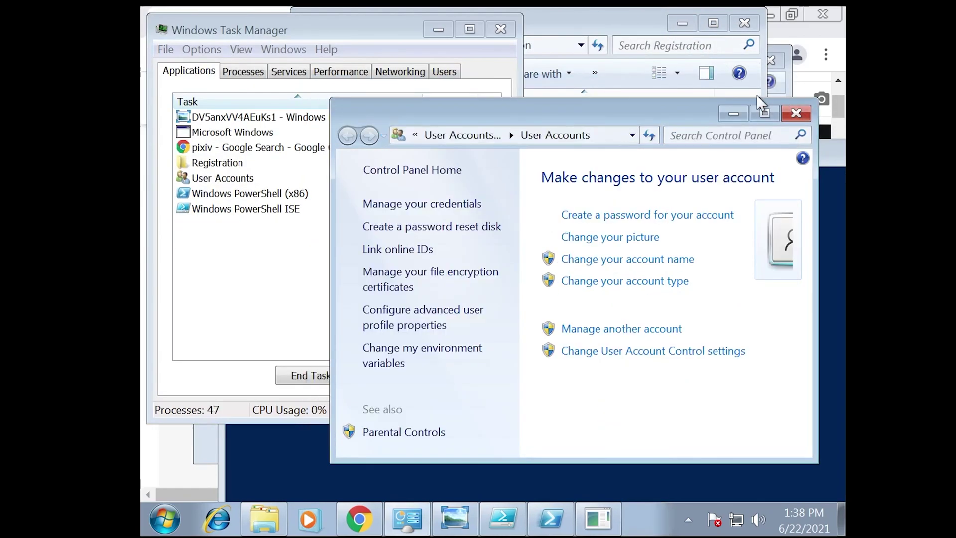
click(500, 29)
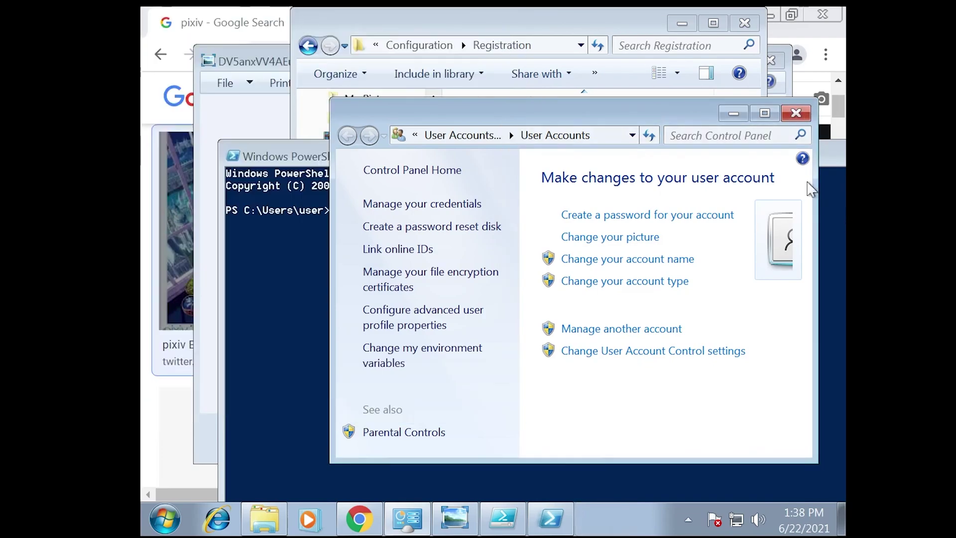
click(795, 114)
- Close PowerShell, the Registration folder, Windows Photo Viewer and Chrome
drag(693, 162, 469, 217)
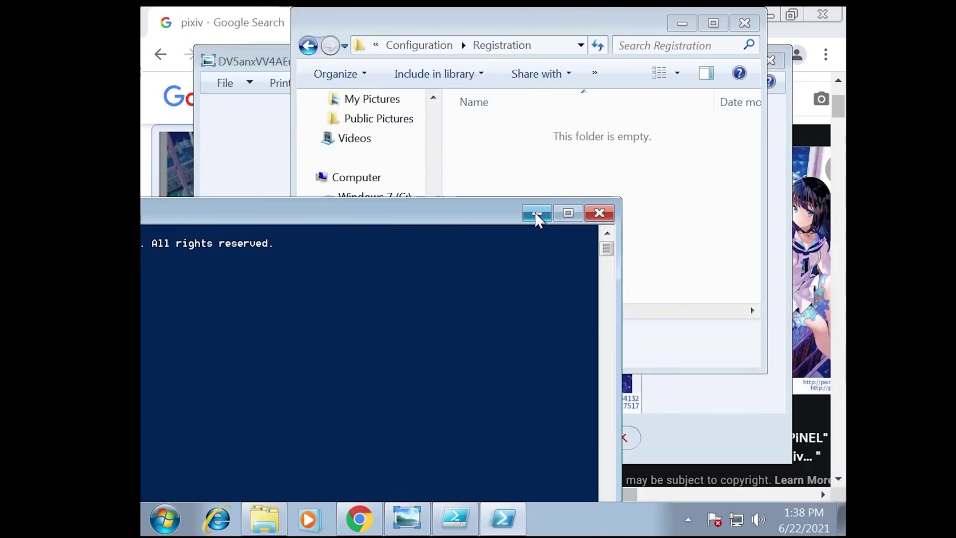
click(607, 218)
click(746, 23)
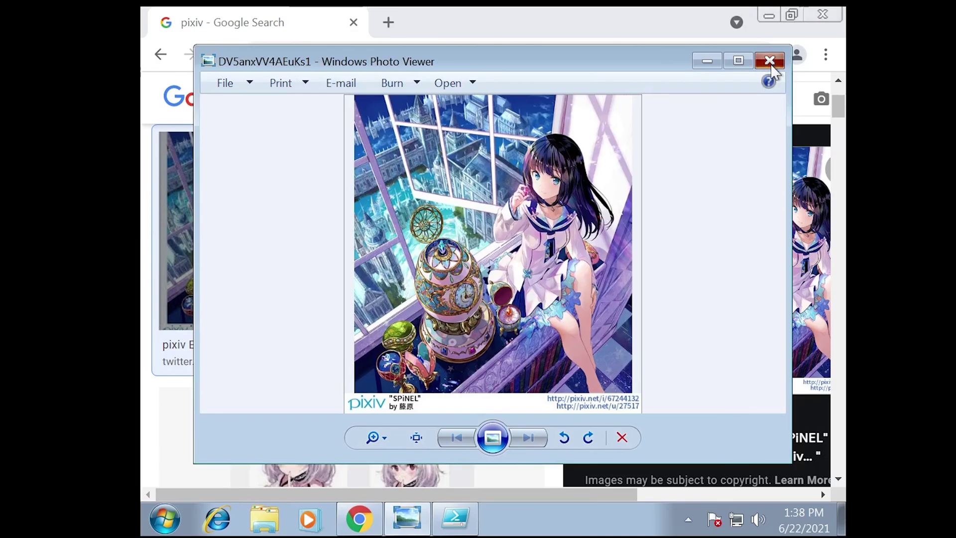
click(770, 67)
drag(689, 24, 586, 160)
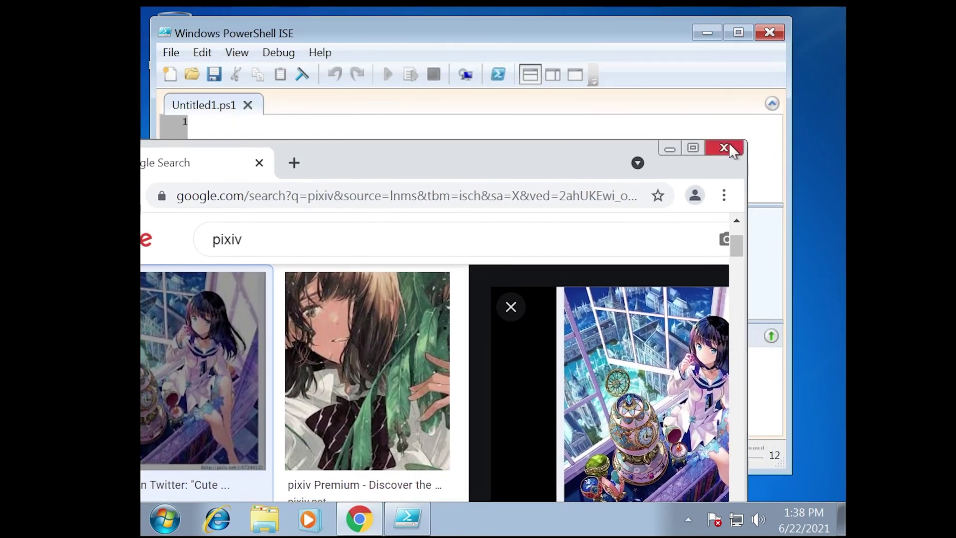
click(727, 148)
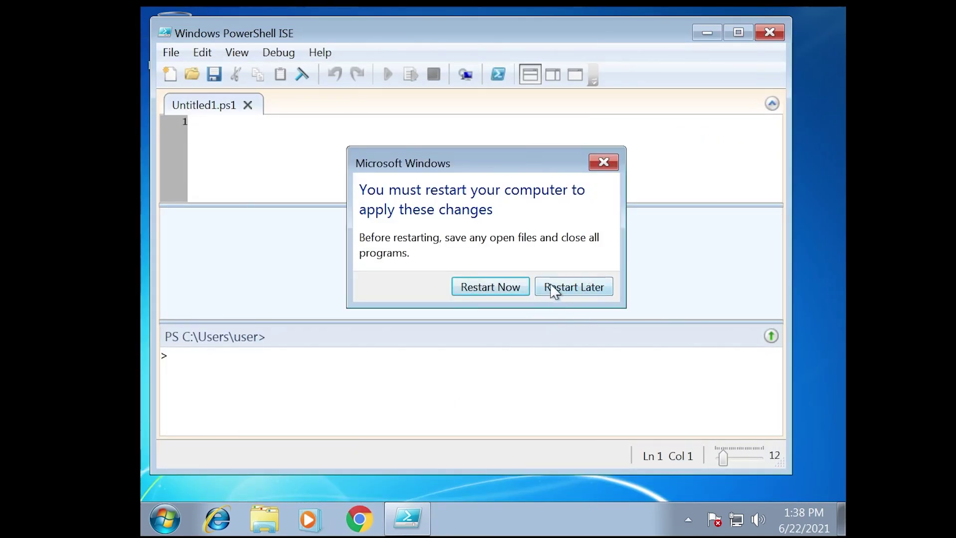